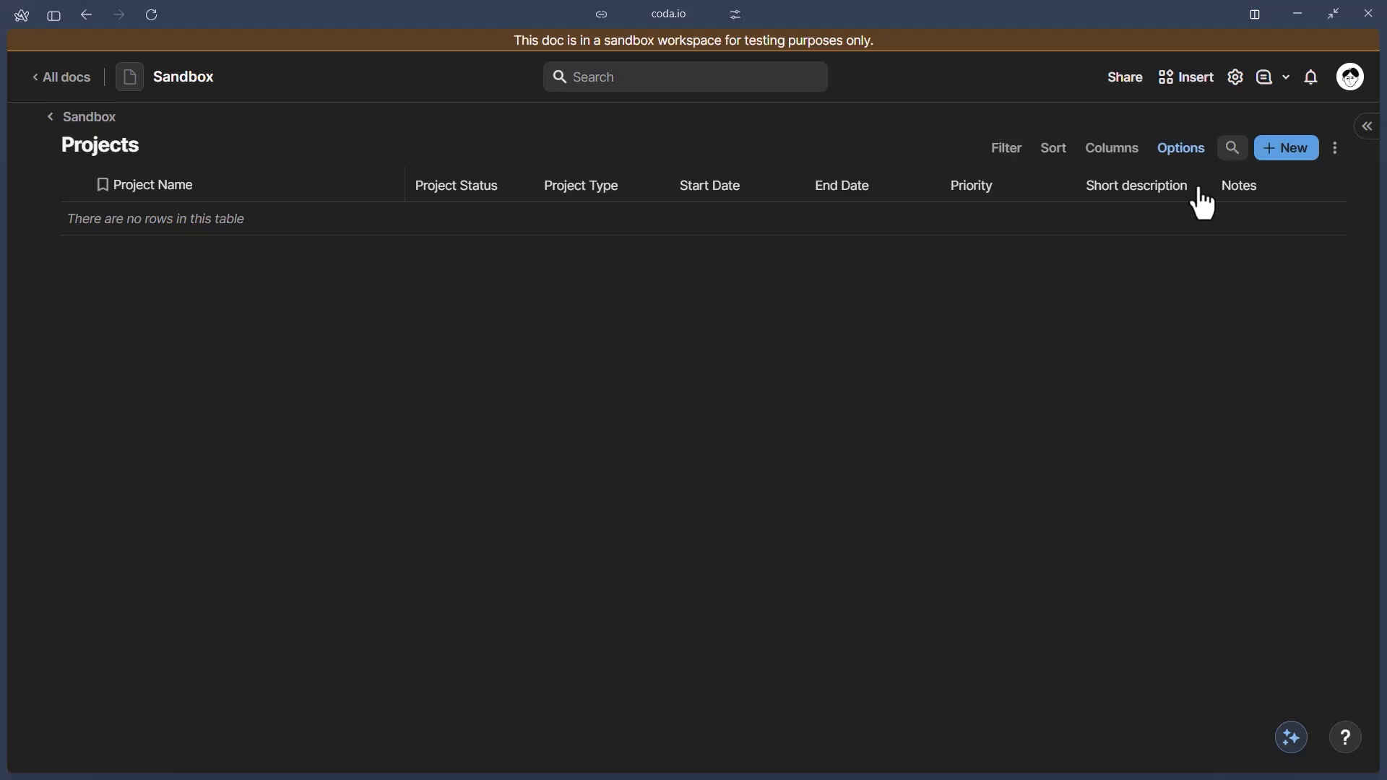
- Open the layout of the new Projects row for editing and name it "Client project layout"
{"action": "left_click", "coordinate": [737, 480]}
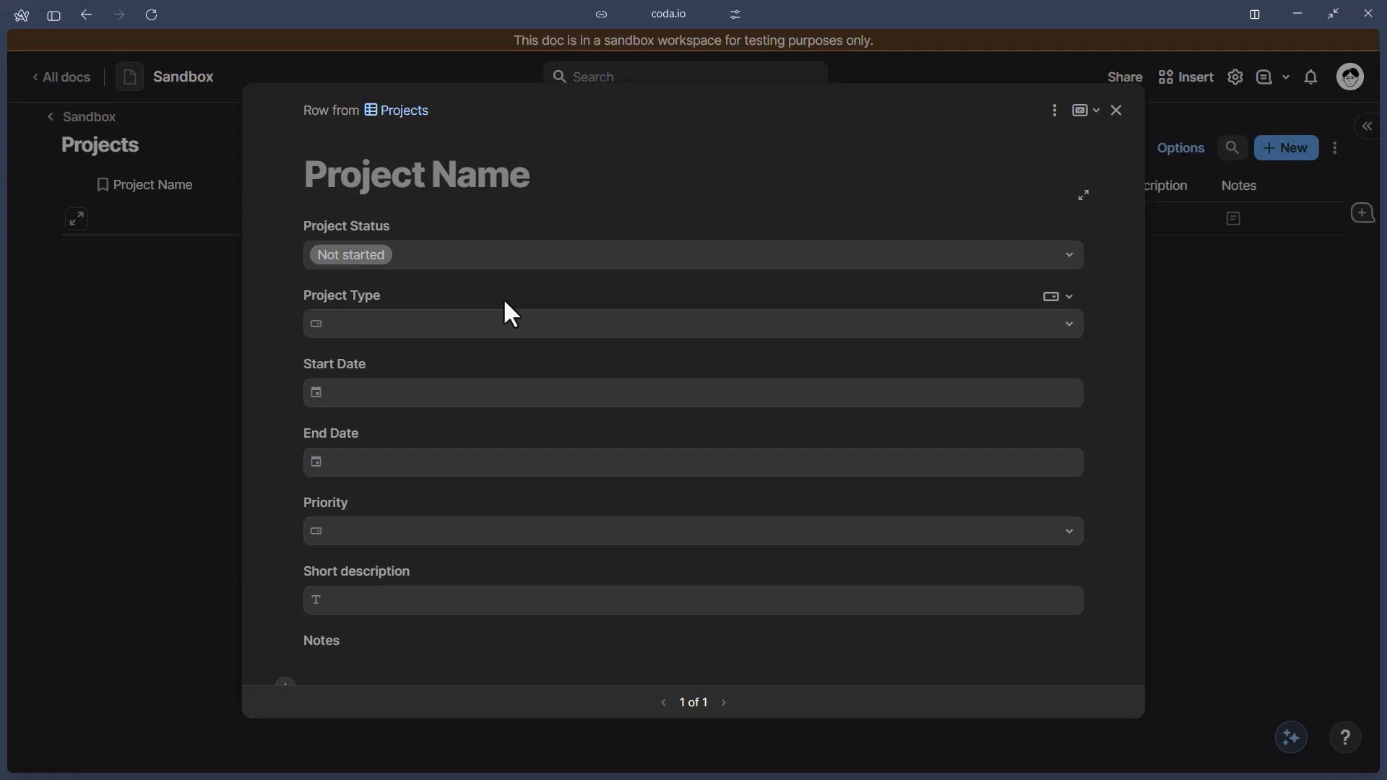
{"action": "left_click", "coordinate": [1055, 110]}
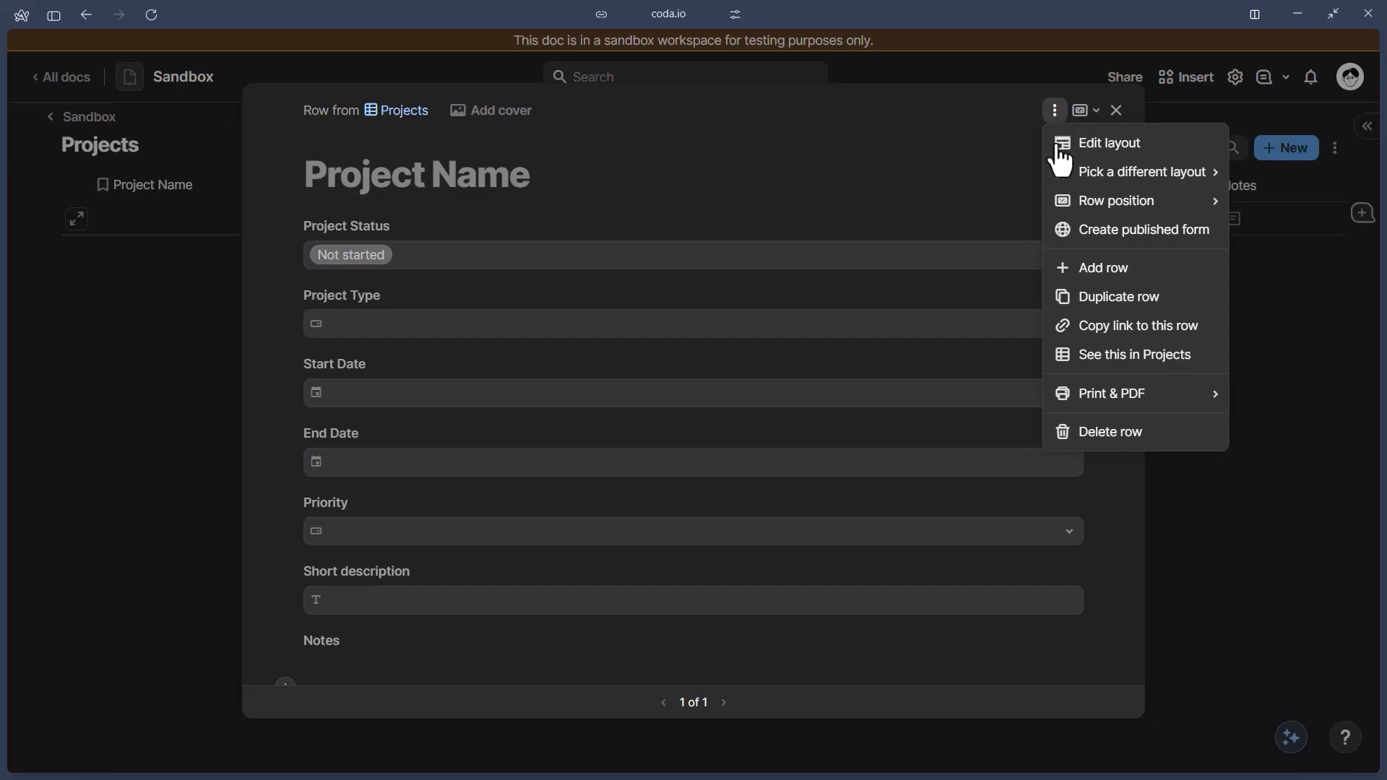
{"action": "mouse_move", "coordinate": [1059, 167]}
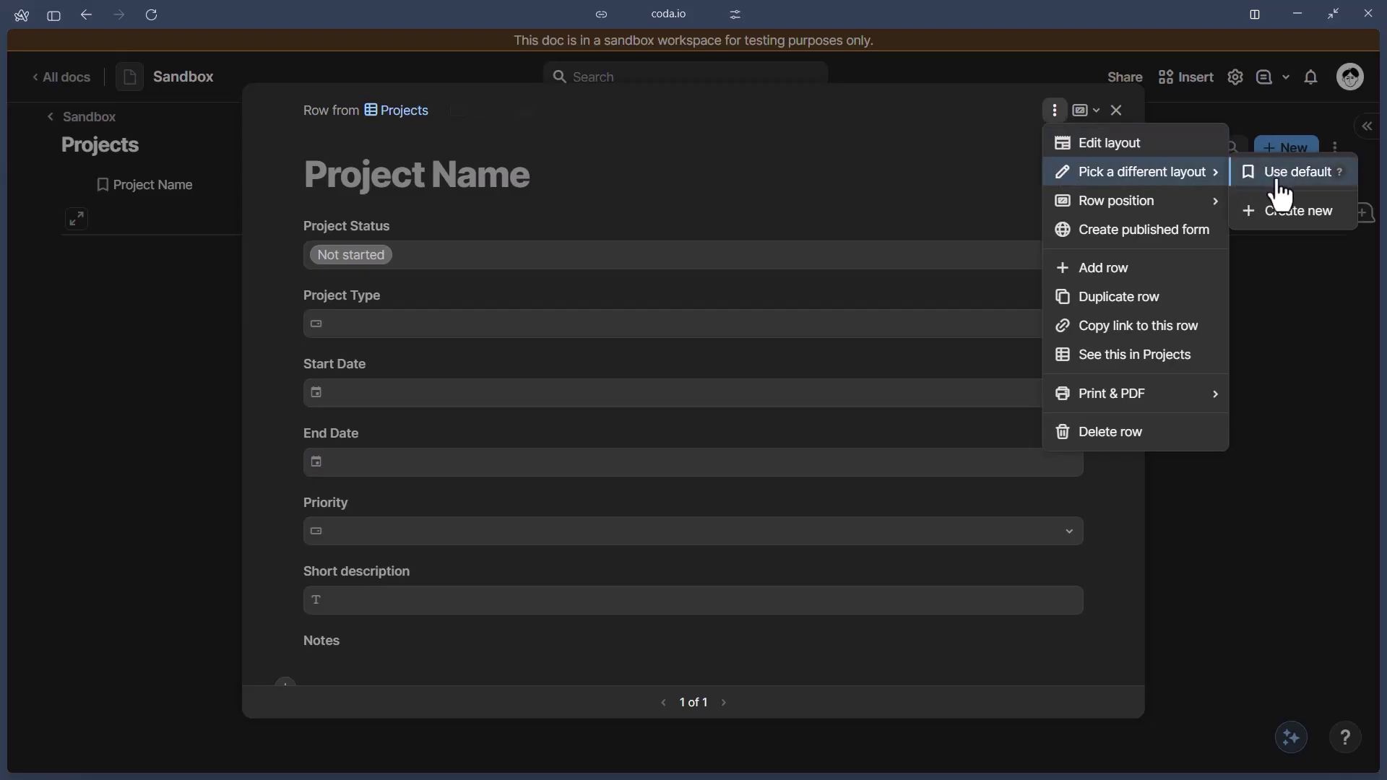
{"action": "left_click", "coordinate": [1112, 144]}
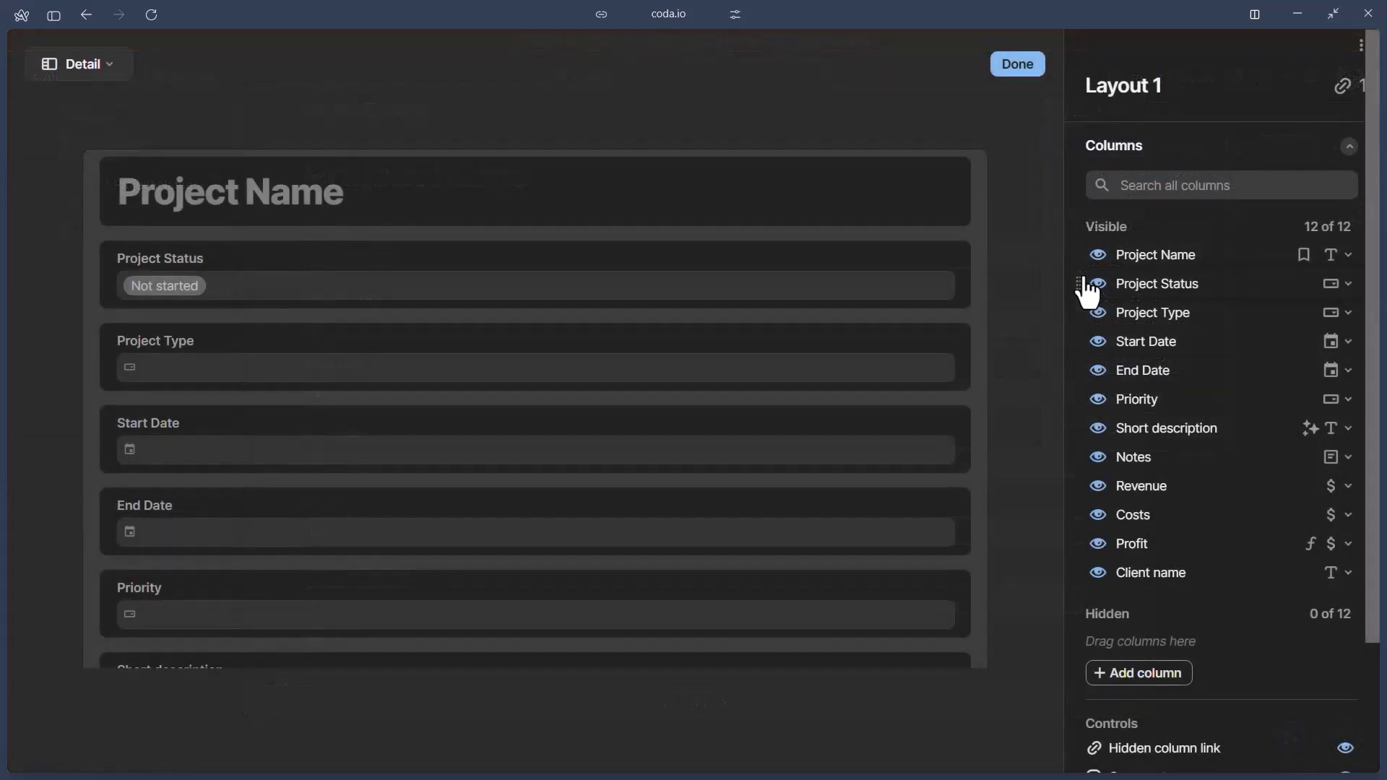
{"action": "left_click", "coordinate": [1149, 85]}
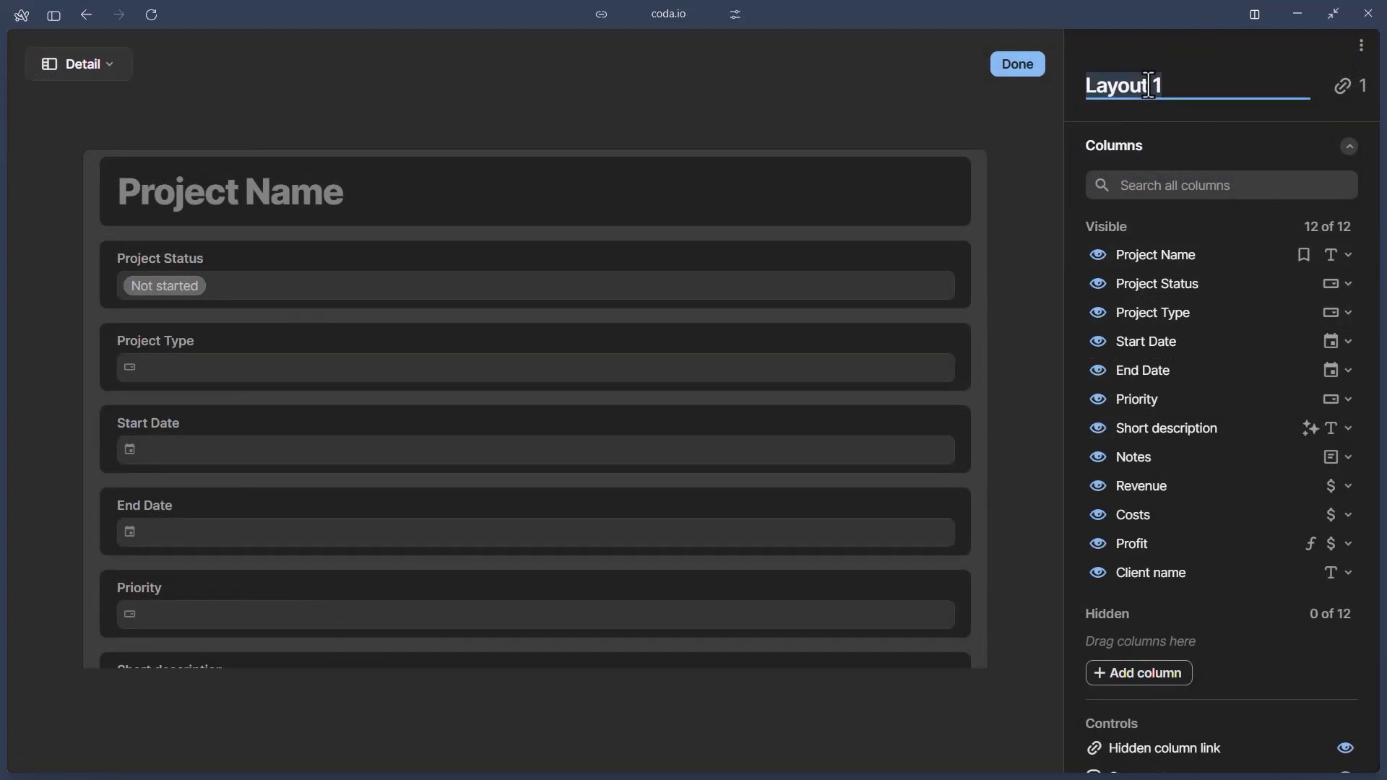
{"action": "type", "text": "Client project layout"}
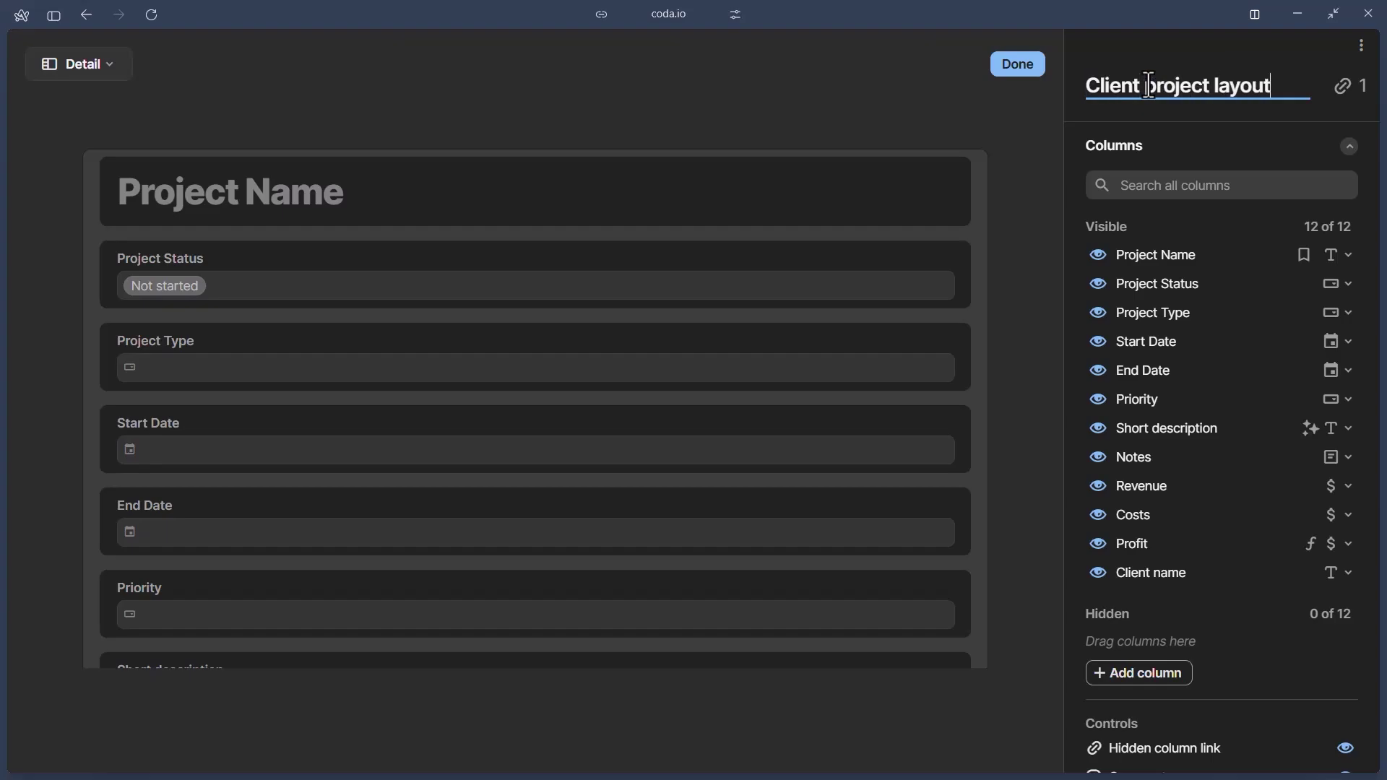
{"action": "left_click", "coordinate": [1141, 116]}
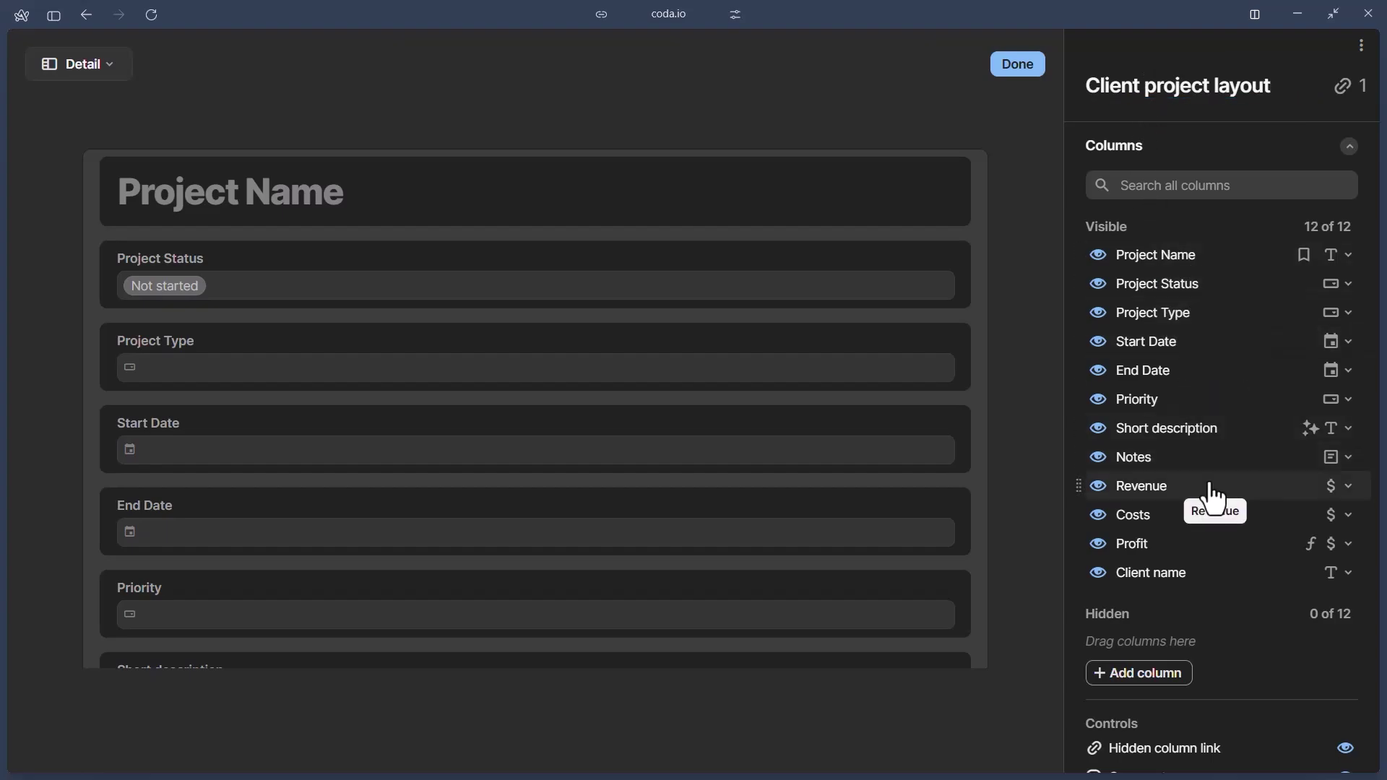
- Try the second quick style on the layout and switch back to the first one
{"action": "scroll", "coordinate": [1213, 499], "scroll_direction": "down", "scroll_amount": 2}
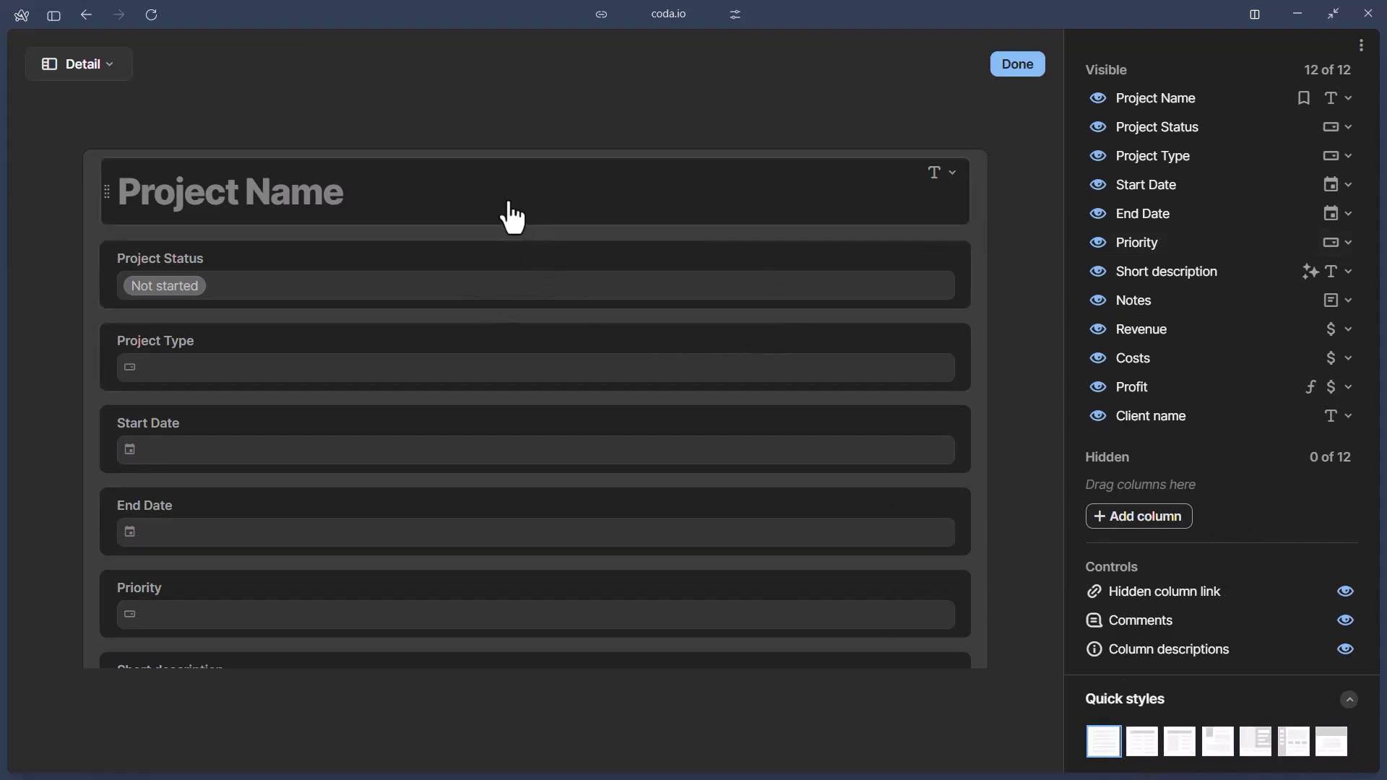
{"action": "left_click", "coordinate": [1140, 742]}
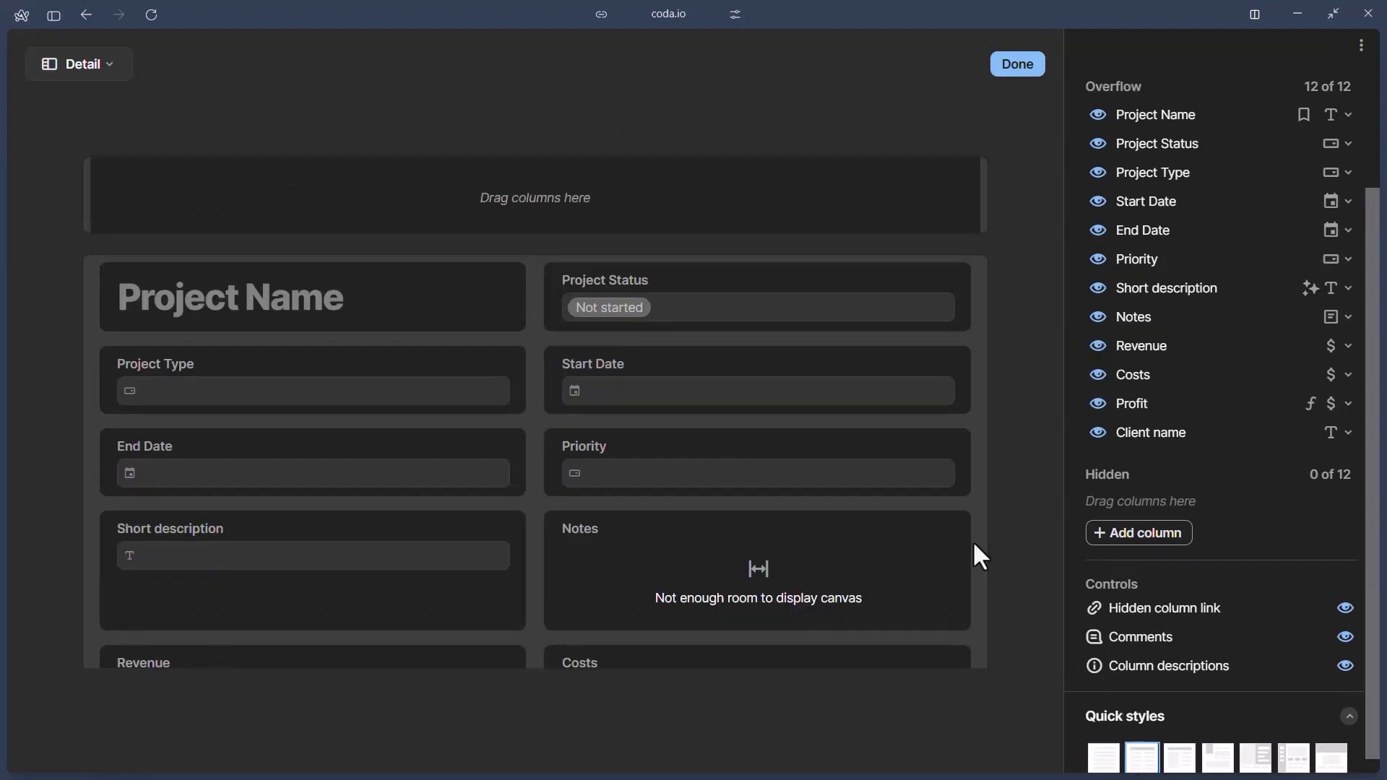
{"action": "left_click", "coordinate": [1106, 754]}
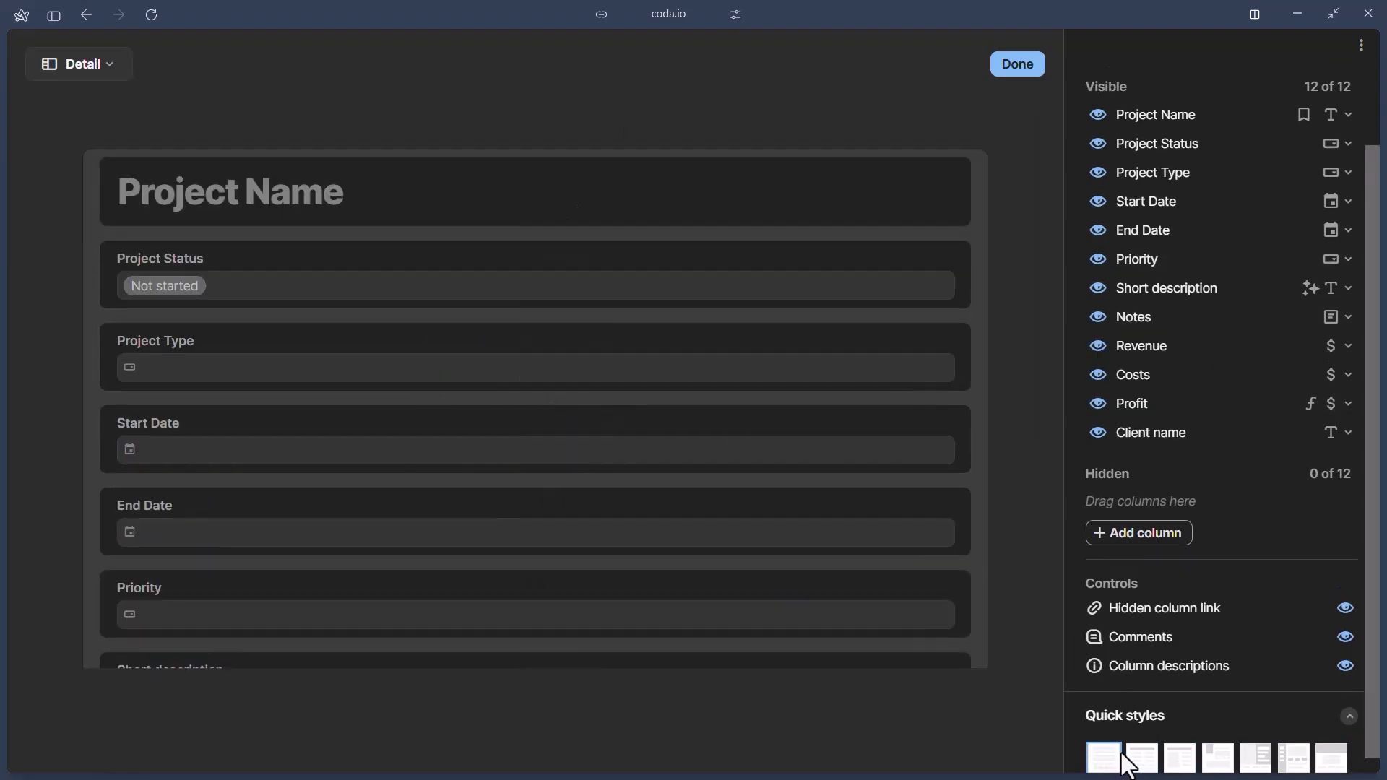
- Hide the hidden column link and the comments in the layout, one at a time, showing each again
{"action": "left_click", "coordinate": [1344, 607]}
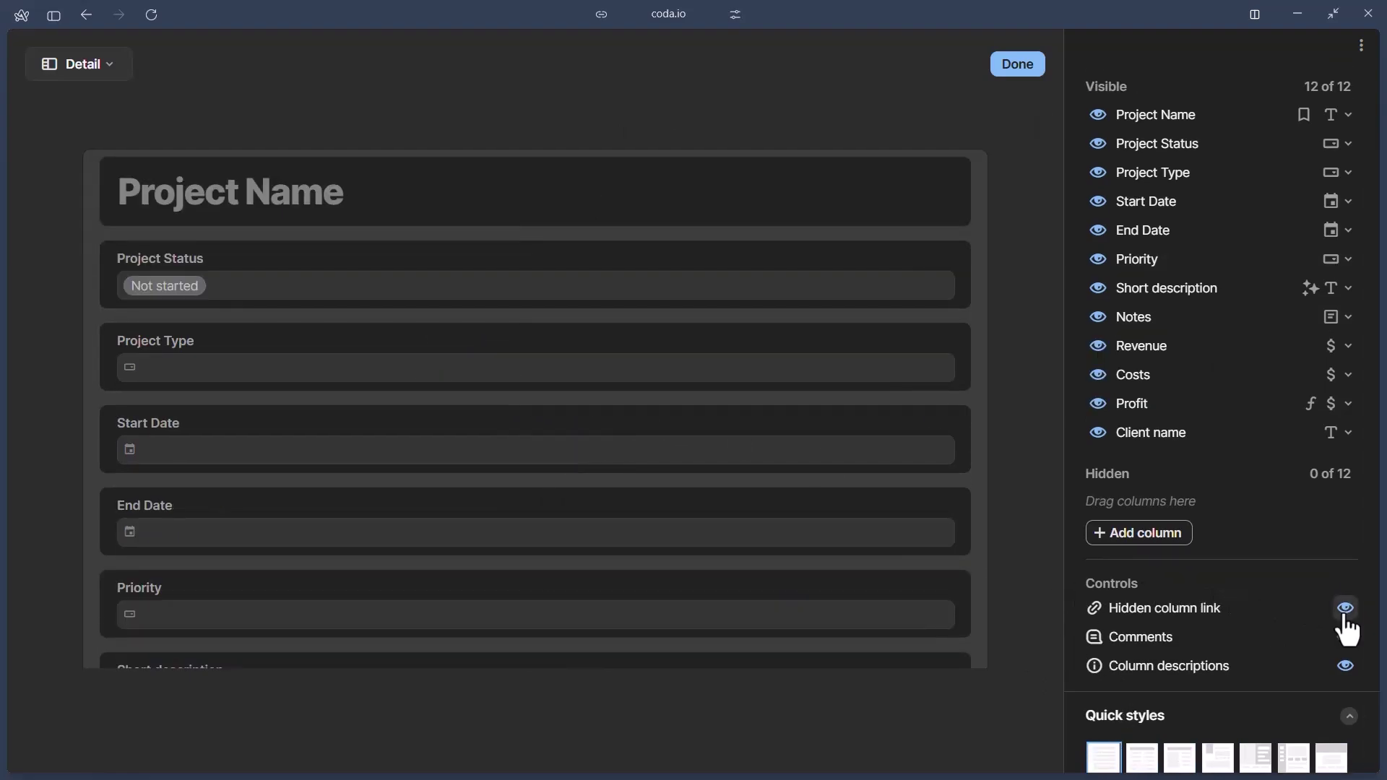
{"action": "scroll", "coordinate": [715, 538], "scroll_direction": "down", "scroll_amount": 5}
{"action": "scroll", "coordinate": [426, 534], "scroll_direction": "down", "scroll_amount": 5}
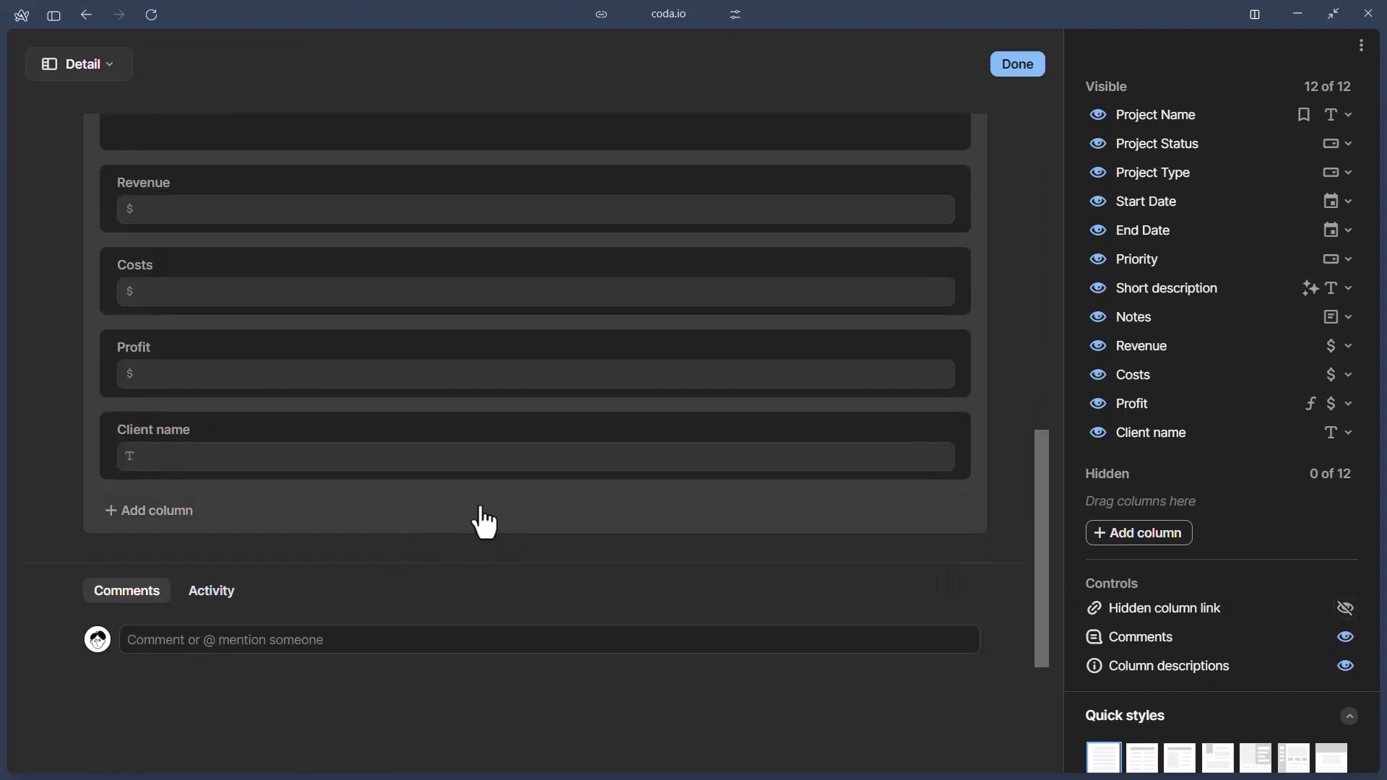
{"action": "left_click", "coordinate": [1345, 607]}
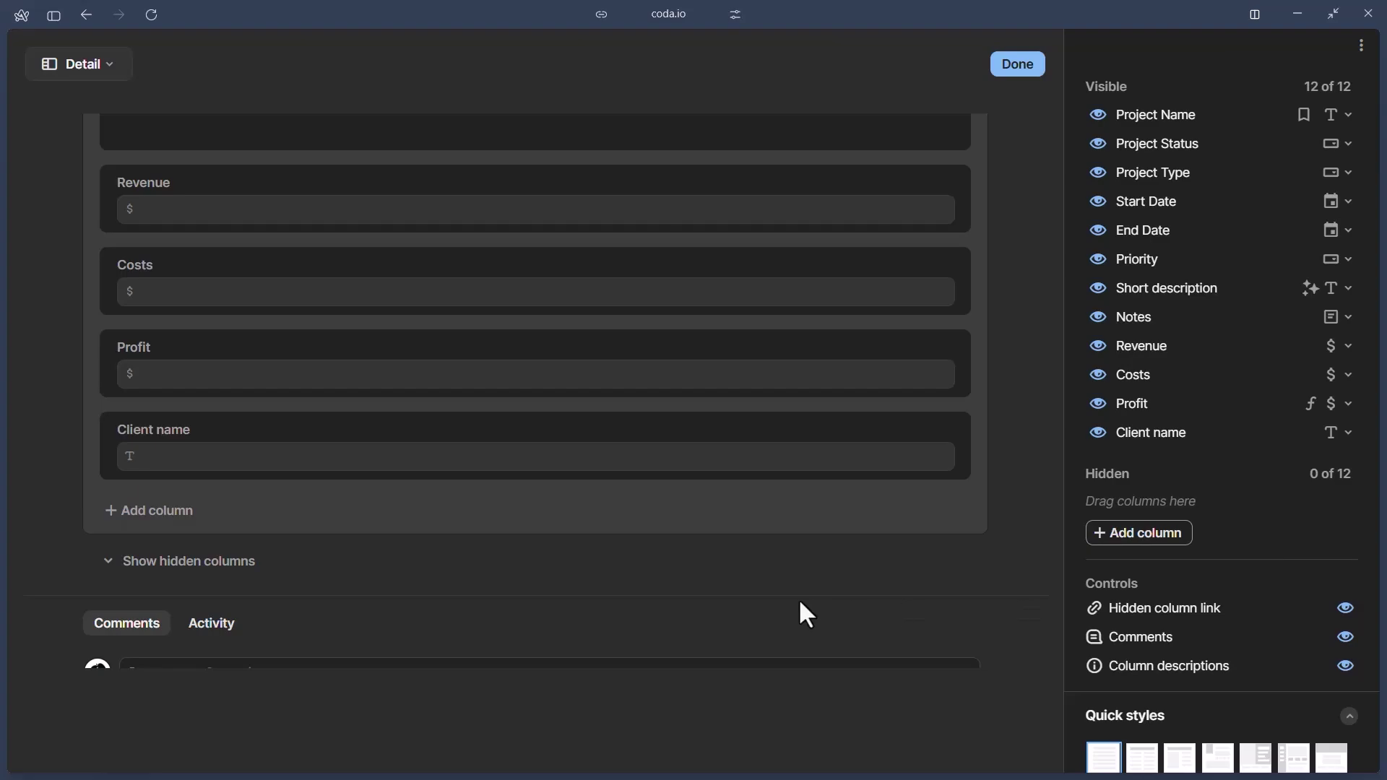
{"action": "left_click", "coordinate": [1345, 638]}
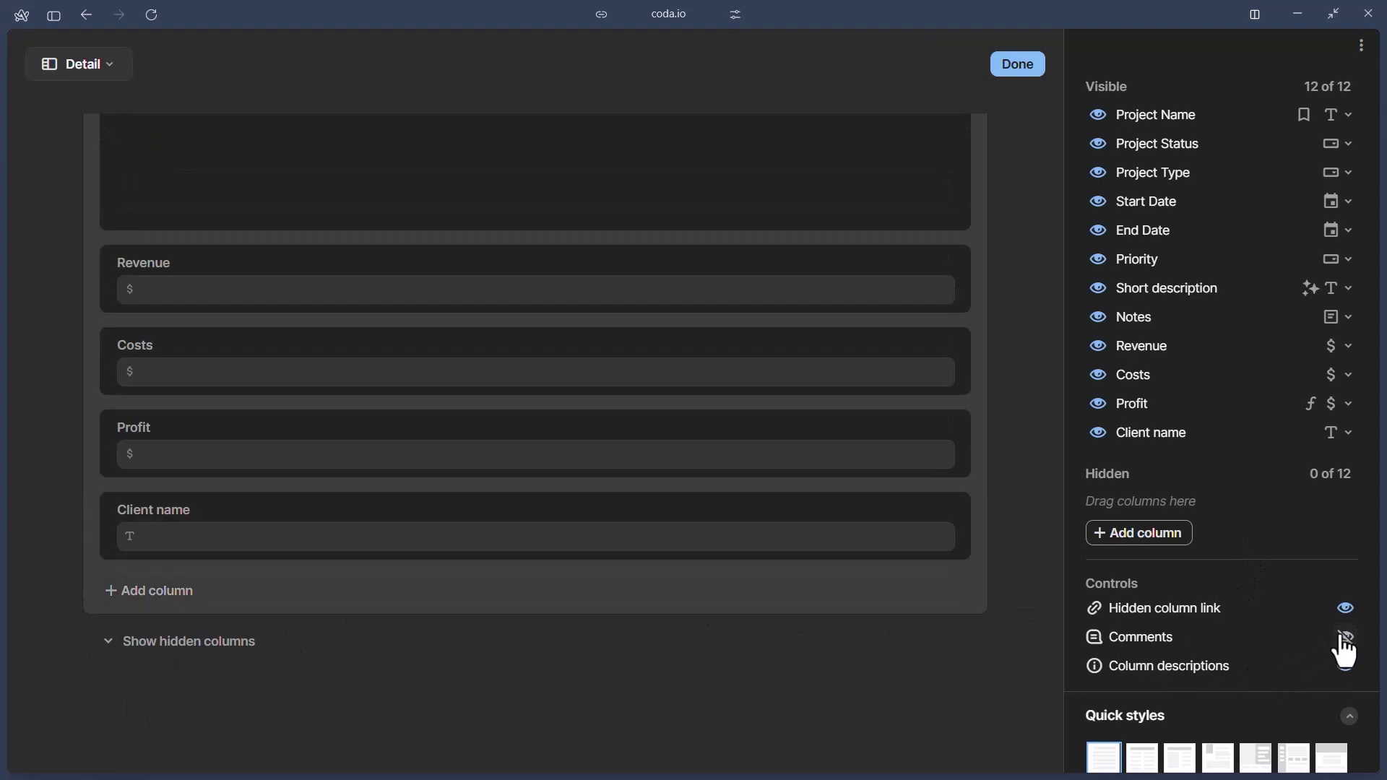
{"action": "left_click", "coordinate": [1344, 639]}
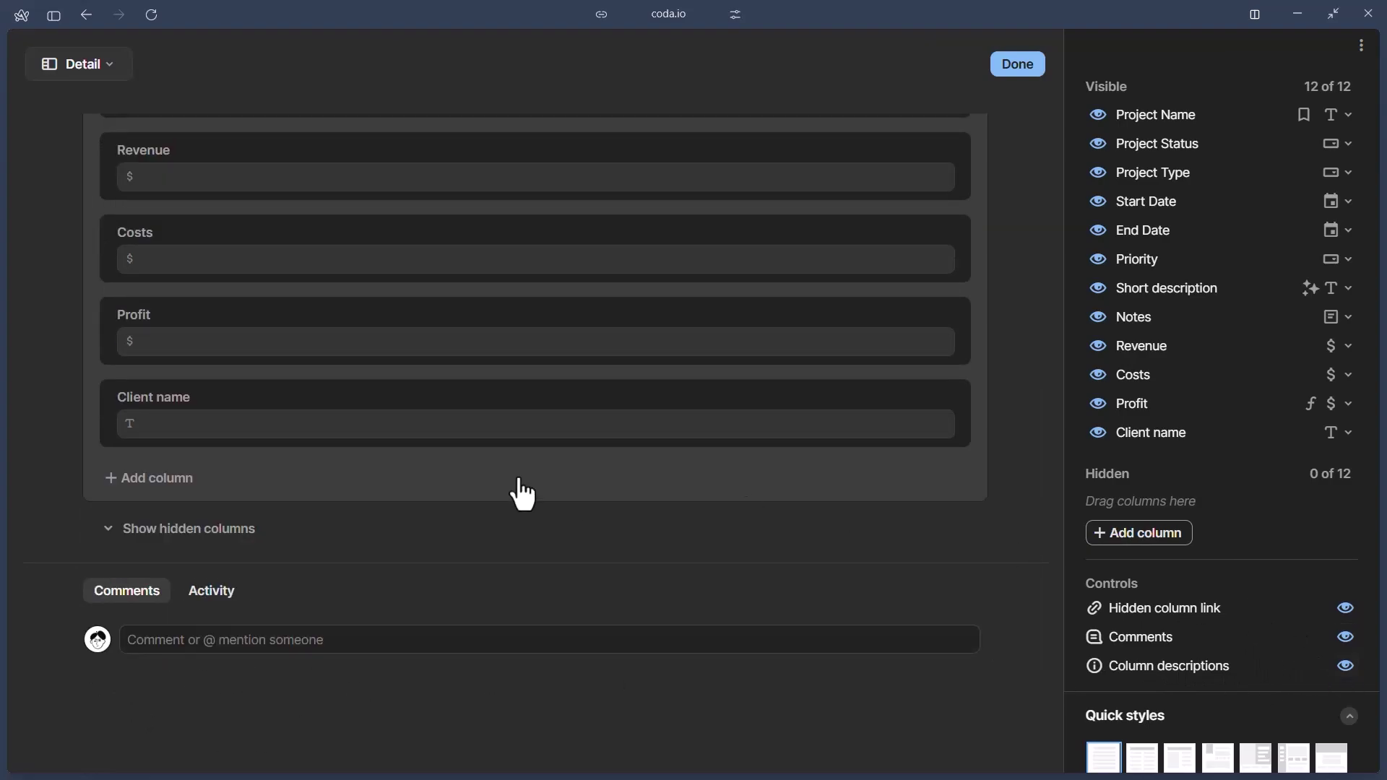
{"action": "left_click", "coordinate": [693, 429]}
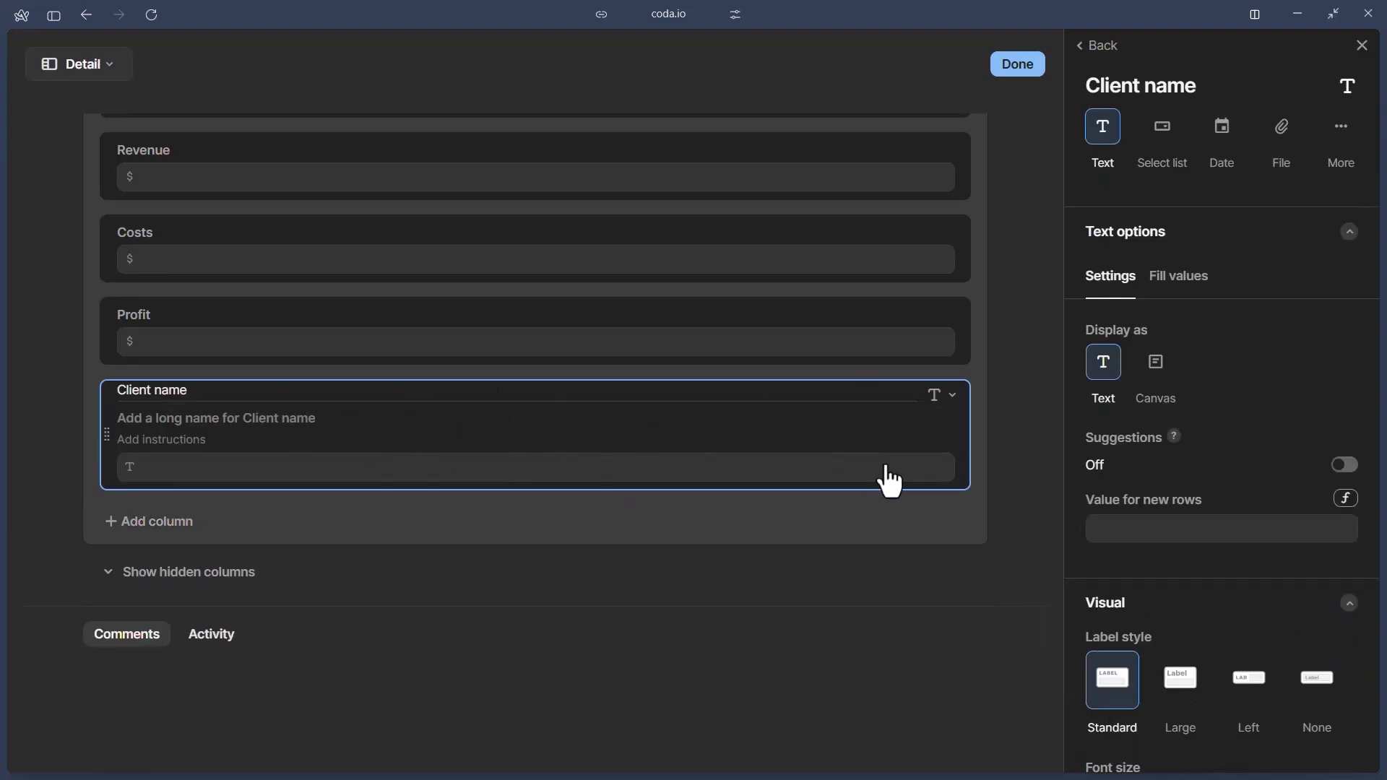
{"action": "left_click", "coordinate": [1004, 462]}
- Set the font size of the Project Name field to H2
{"action": "scroll", "coordinate": [464, 434], "scroll_direction": "up", "scroll_amount": 5}
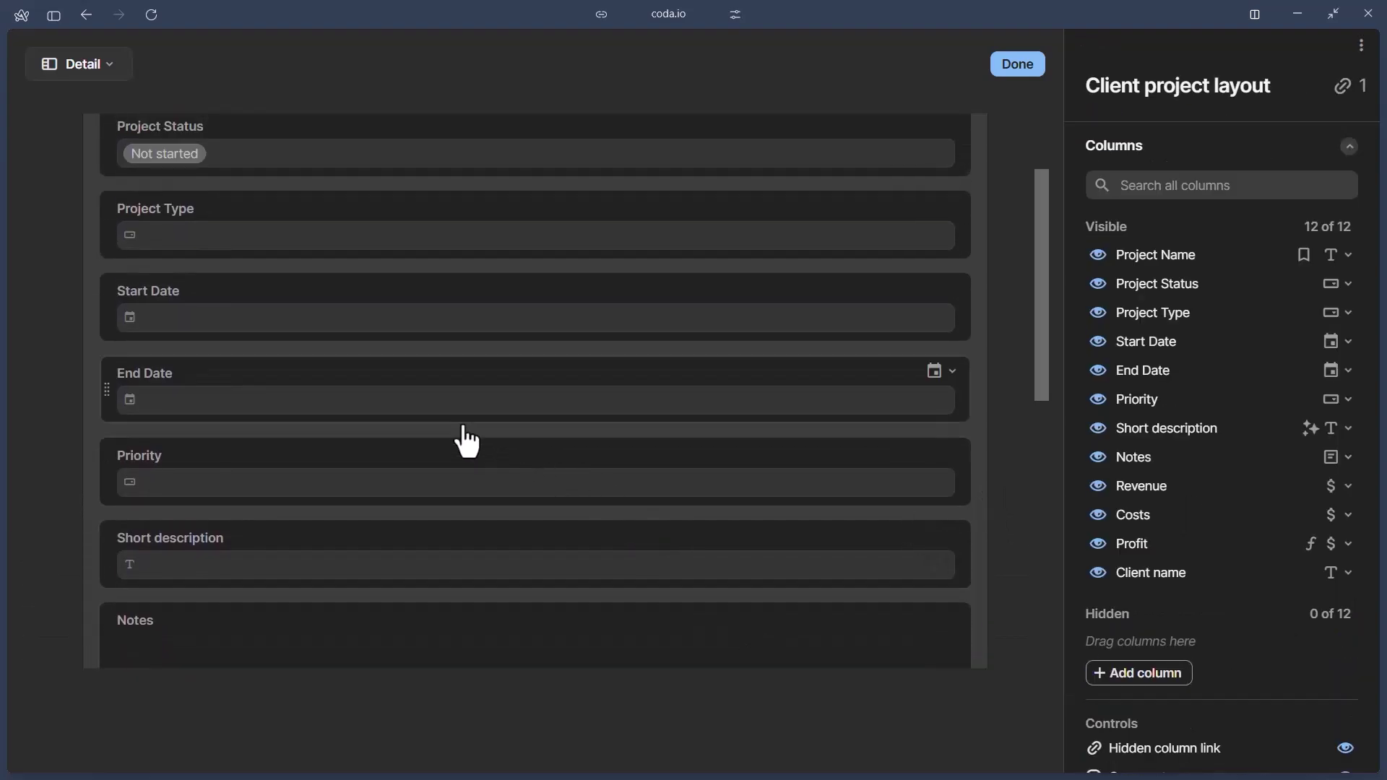
{"action": "left_click", "coordinate": [511, 208]}
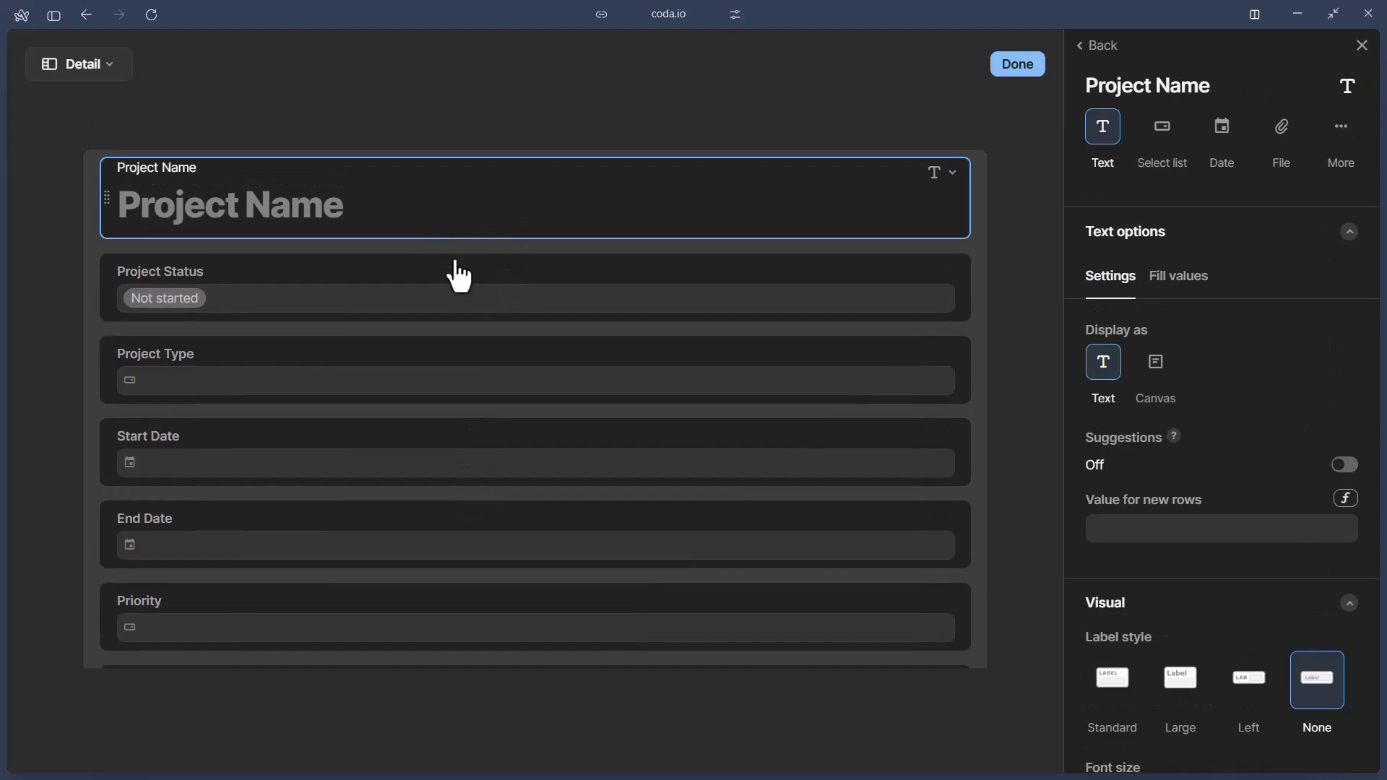
{"action": "scroll", "coordinate": [1228, 592], "scroll_direction": "down", "scroll_amount": 1}
{"action": "scroll", "coordinate": [1233, 627], "scroll_direction": "down", "scroll_amount": 1}
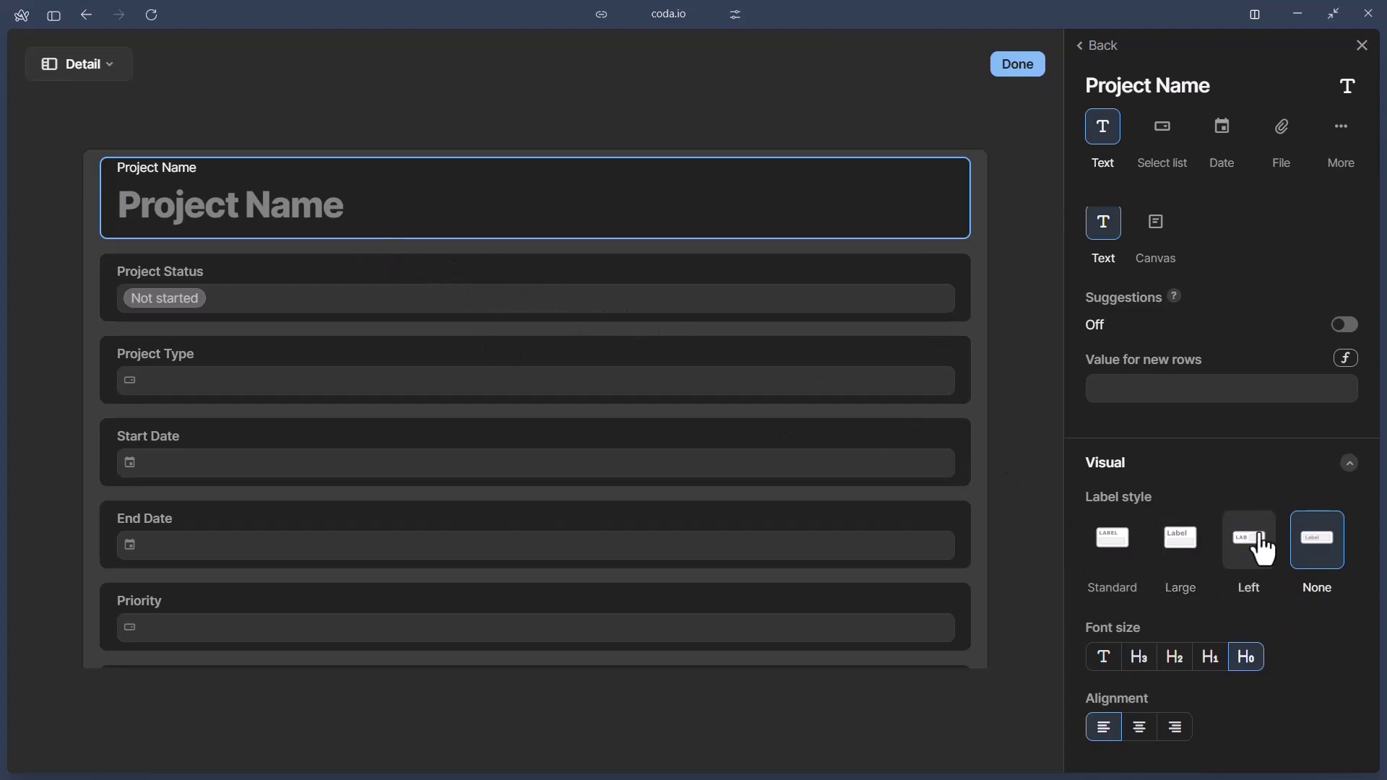
{"action": "left_click", "coordinate": [1190, 654]}
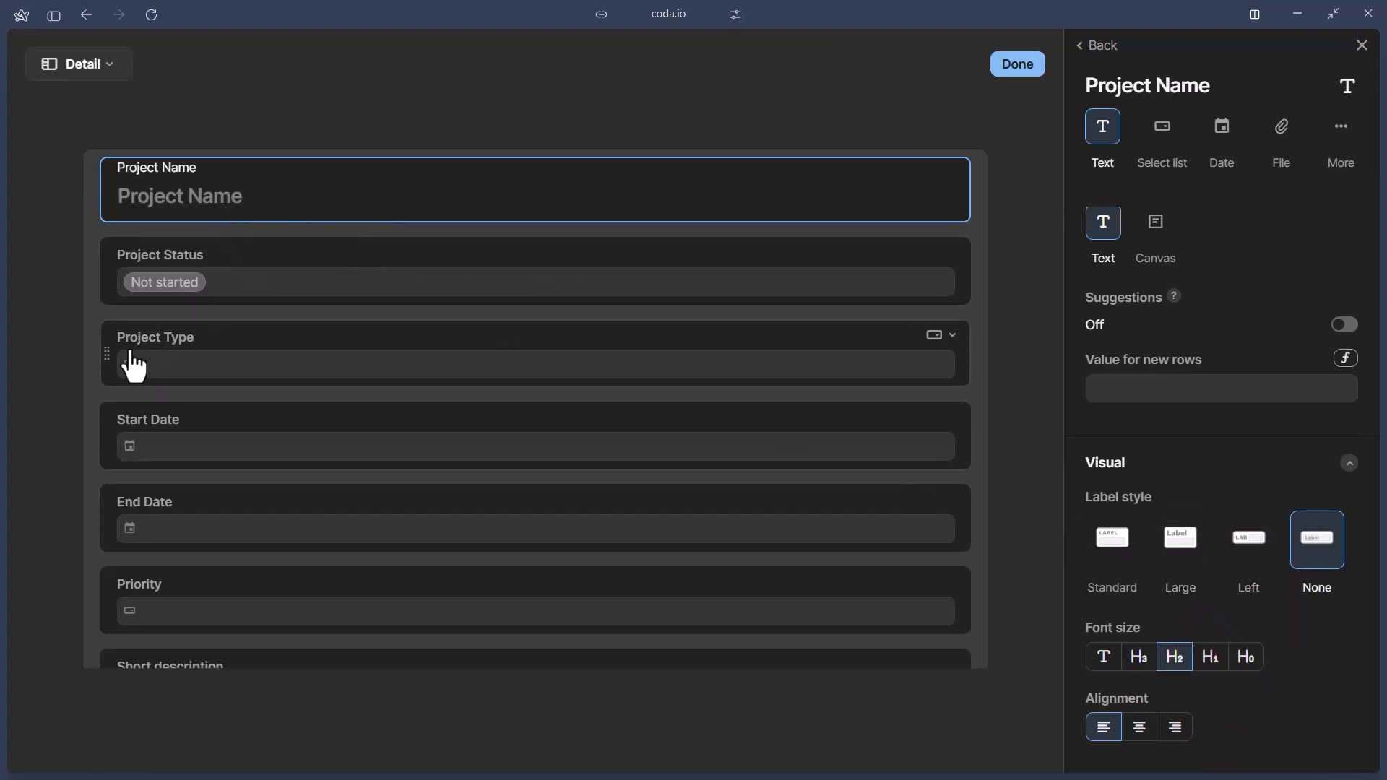
- Move Project Type beside Project Status and hide the Project Type column from the layout
{"action": "left_click_drag", "start_coordinate": [164, 344], "coordinate": [811, 288]}
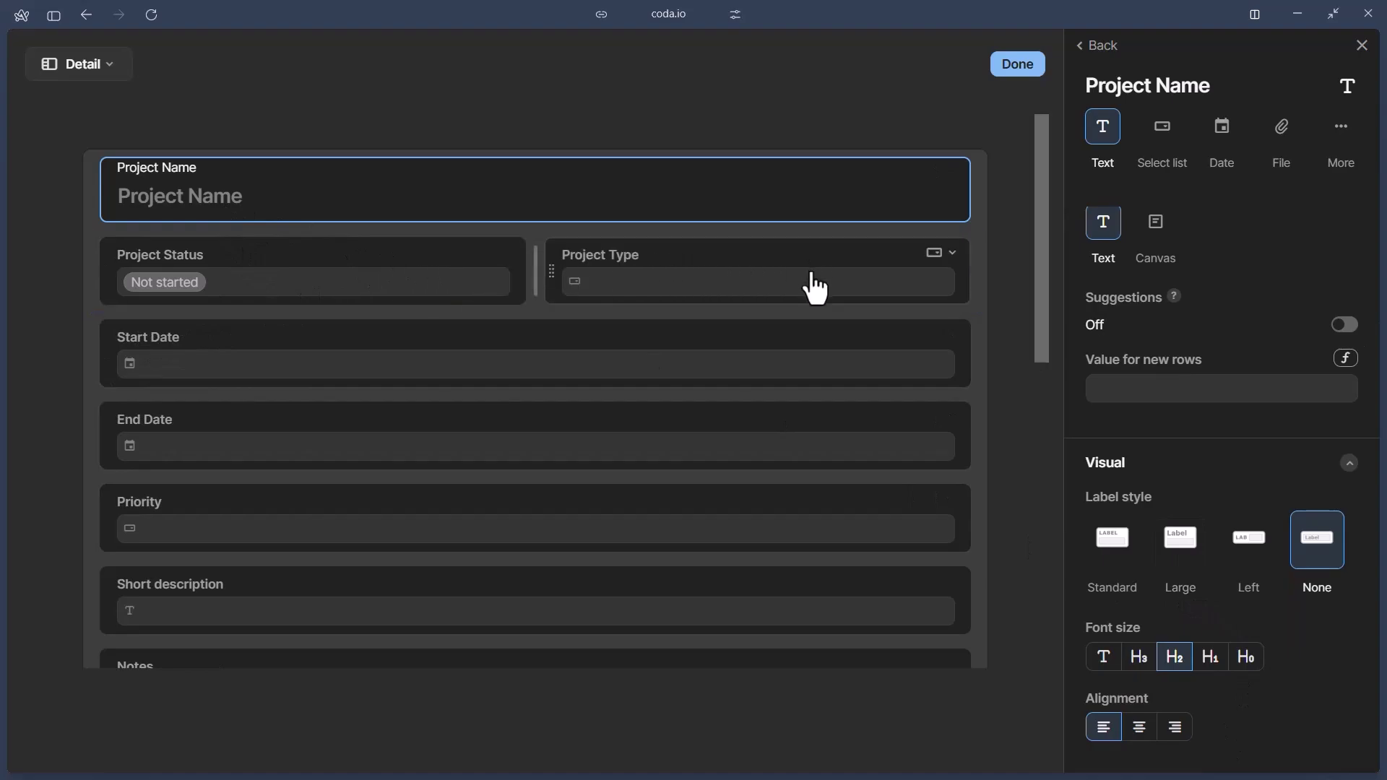
{"action": "left_click", "coordinate": [746, 274]}
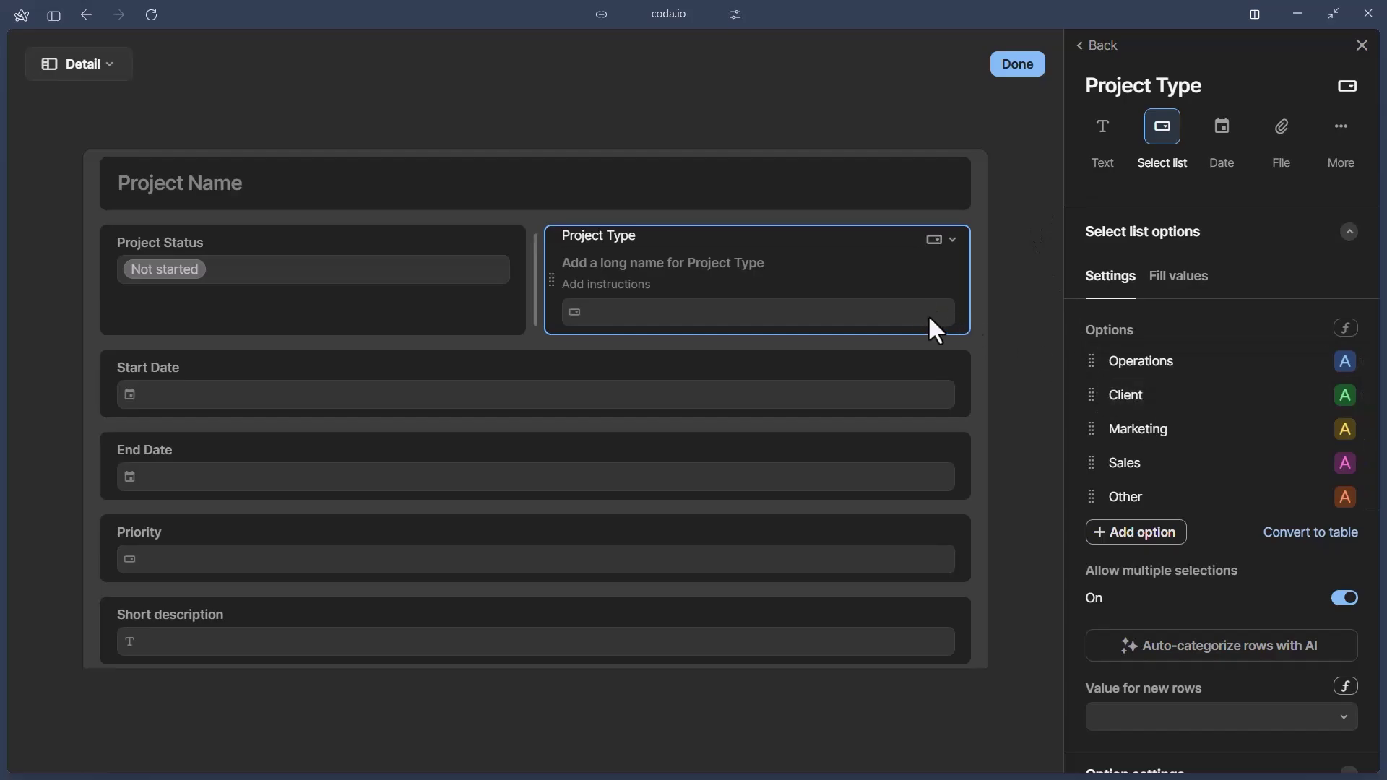
{"action": "left_click", "coordinate": [986, 353]}
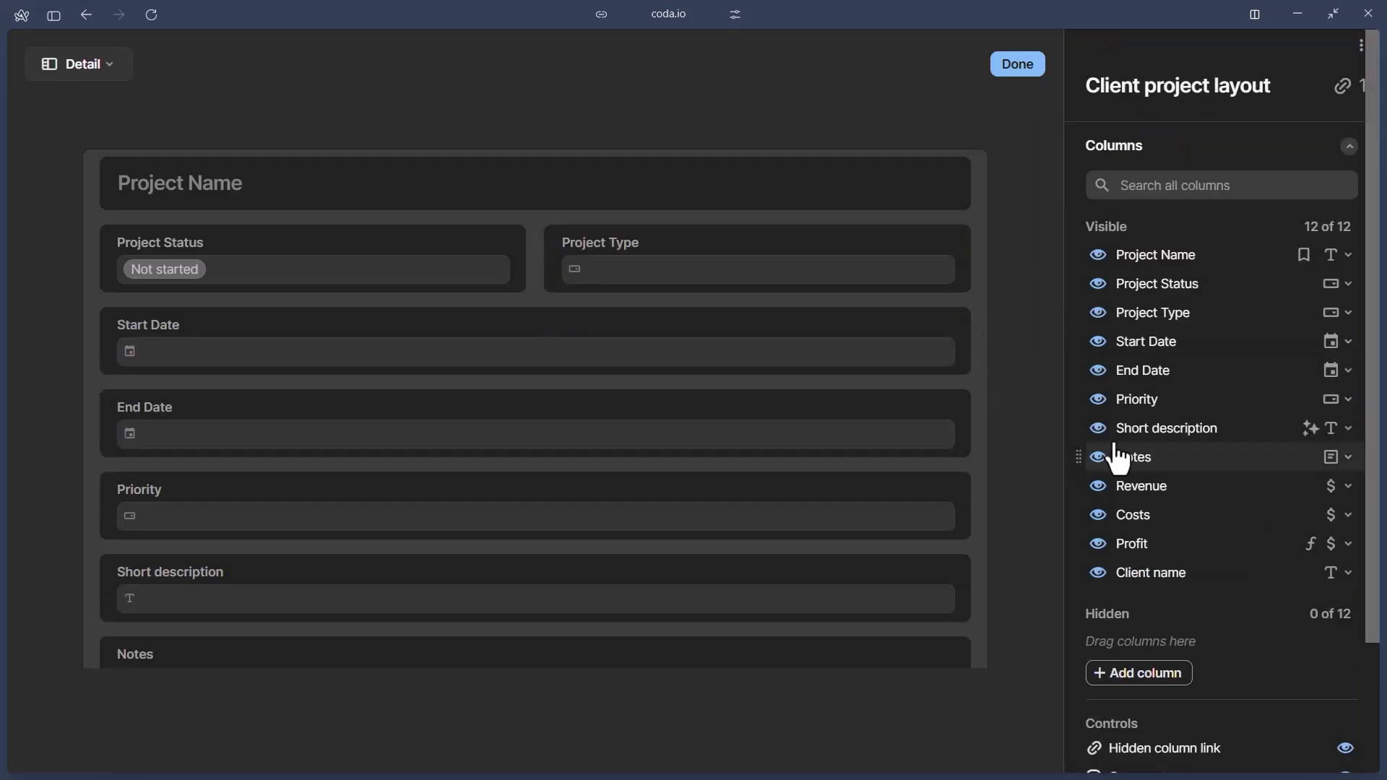
{"action": "left_click", "coordinate": [1097, 313]}
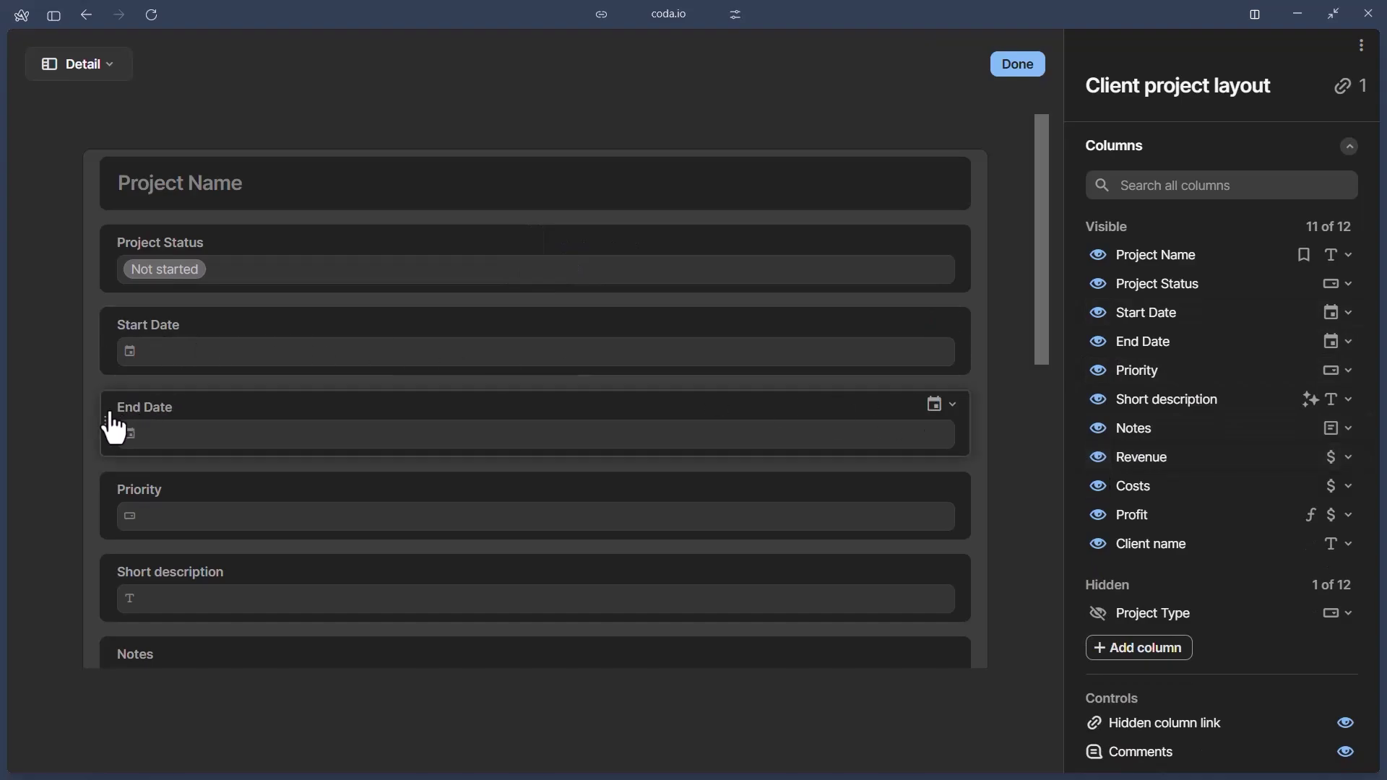
- Place End Date on the same row after Start Date, and Priority on the same row after Project Status
{"action": "left_click_drag", "start_coordinate": [137, 432], "coordinate": [744, 331]}
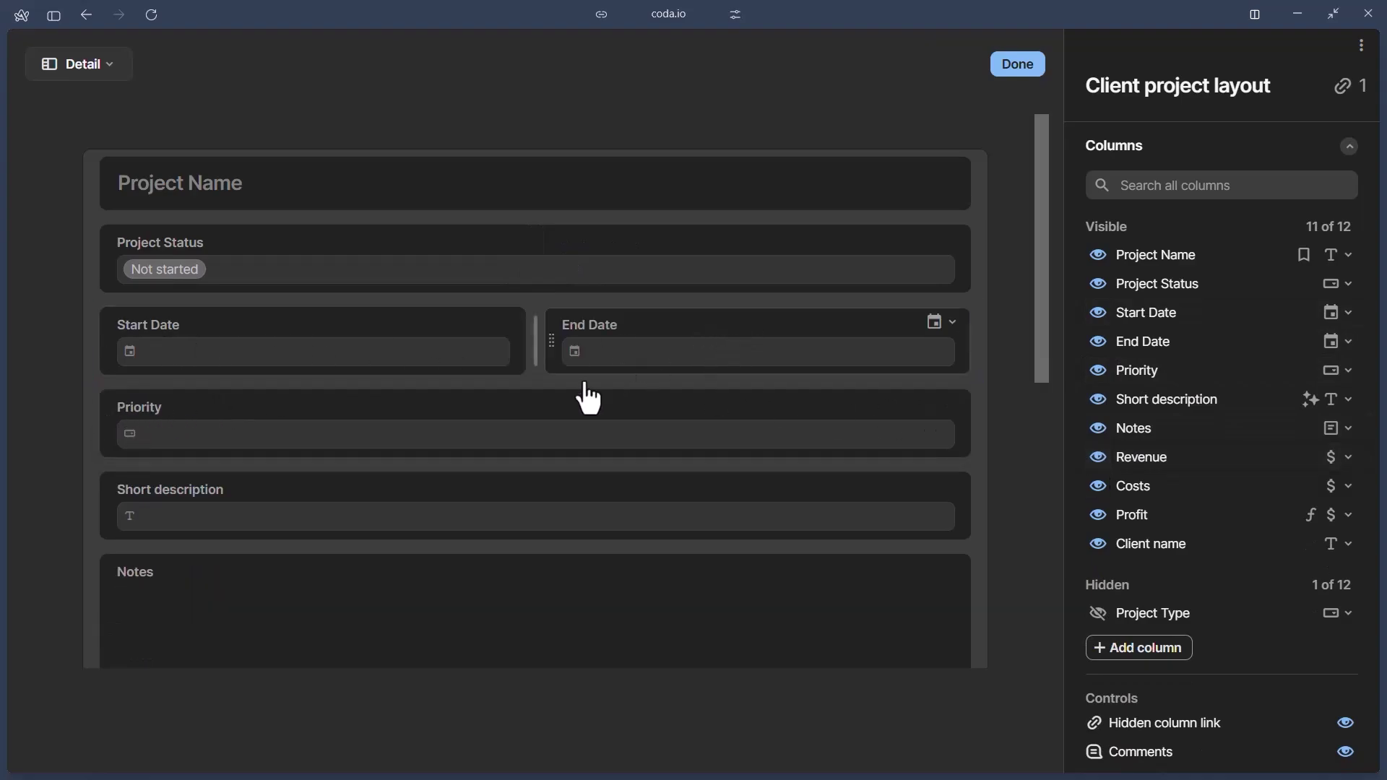
{"action": "left_click_drag", "start_coordinate": [123, 437], "coordinate": [751, 289]}
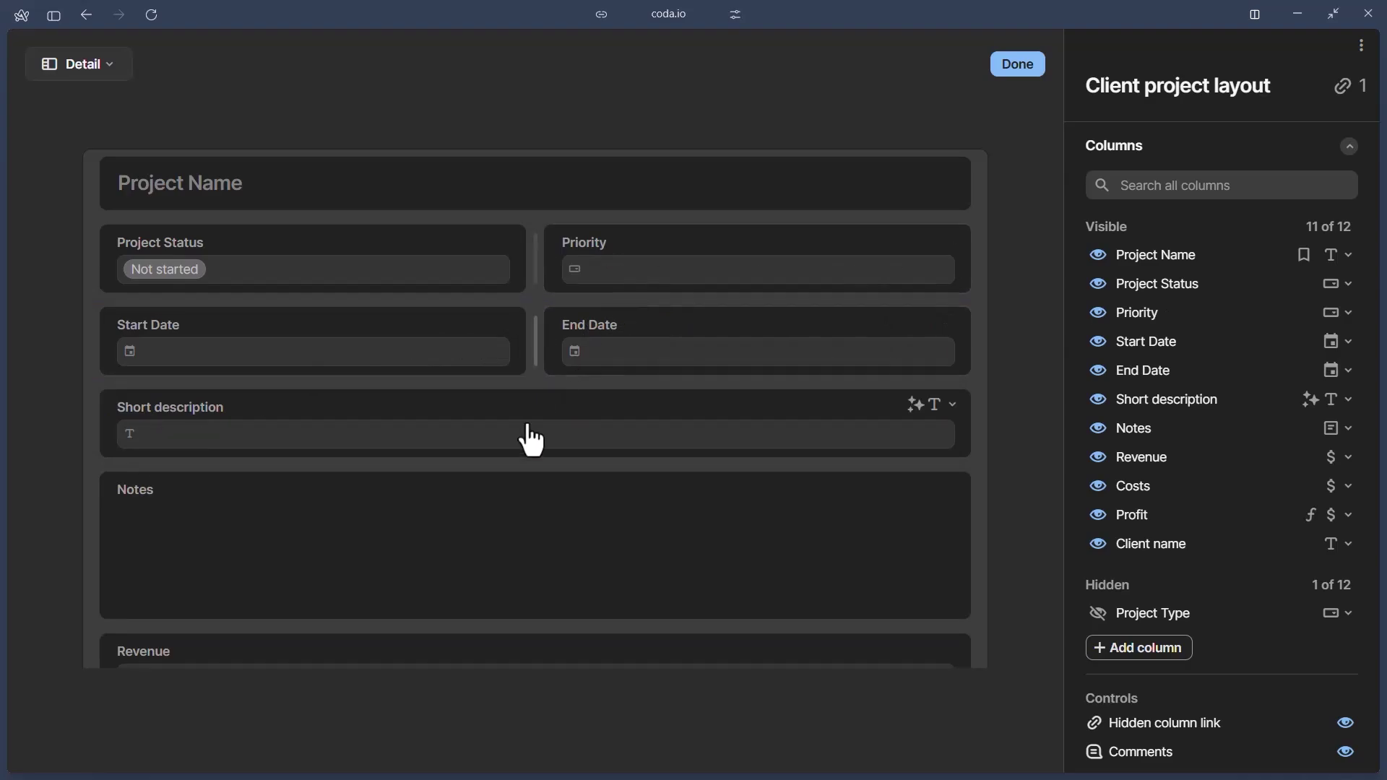
- Arrange Revenue, Costs and Profit side by side in one row and place that row above Notes
{"action": "scroll", "coordinate": [376, 447], "scroll_direction": "down", "scroll_amount": 1}
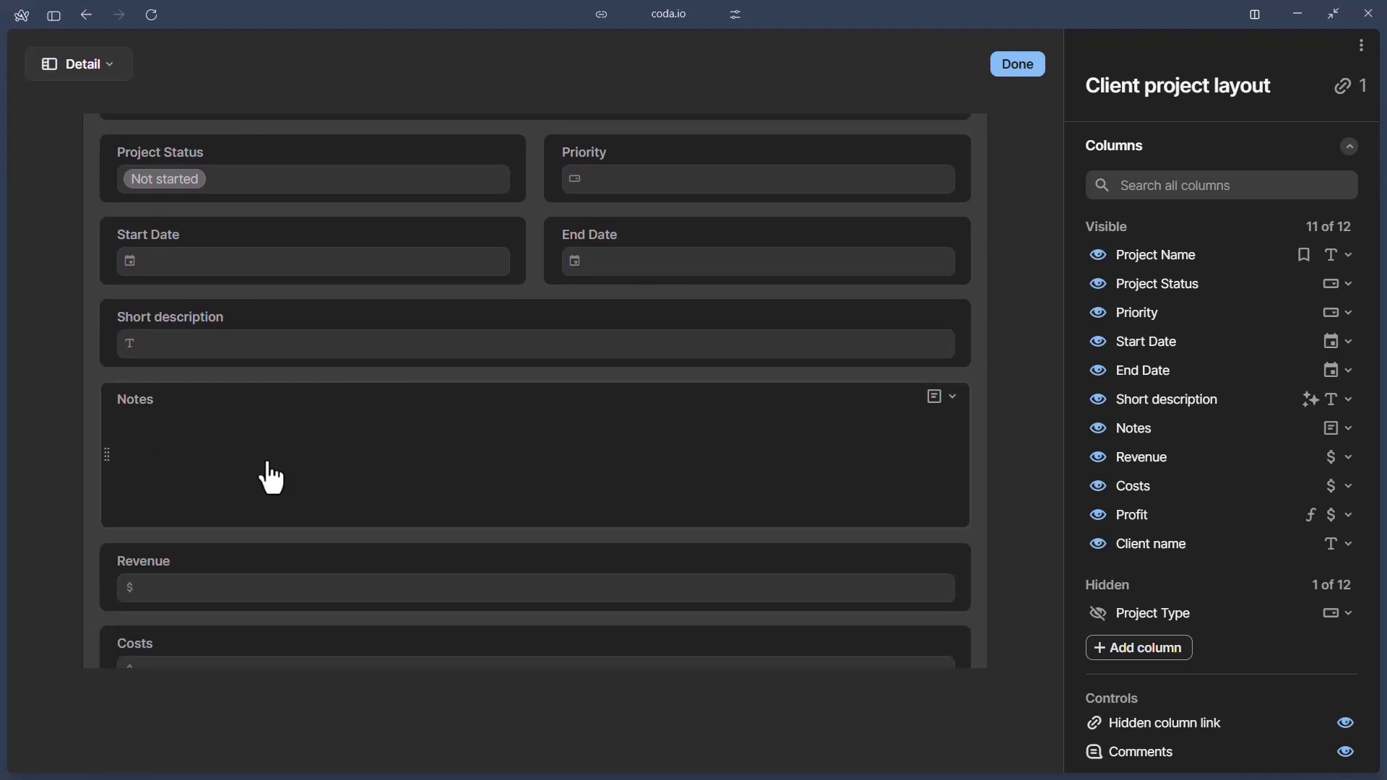
{"action": "scroll", "coordinate": [217, 491], "scroll_direction": "down", "scroll_amount": 1}
{"action": "left_click_drag", "start_coordinate": [110, 570], "coordinate": [671, 487]}
{"action": "left_click_drag", "start_coordinate": [110, 574], "coordinate": [877, 488]}
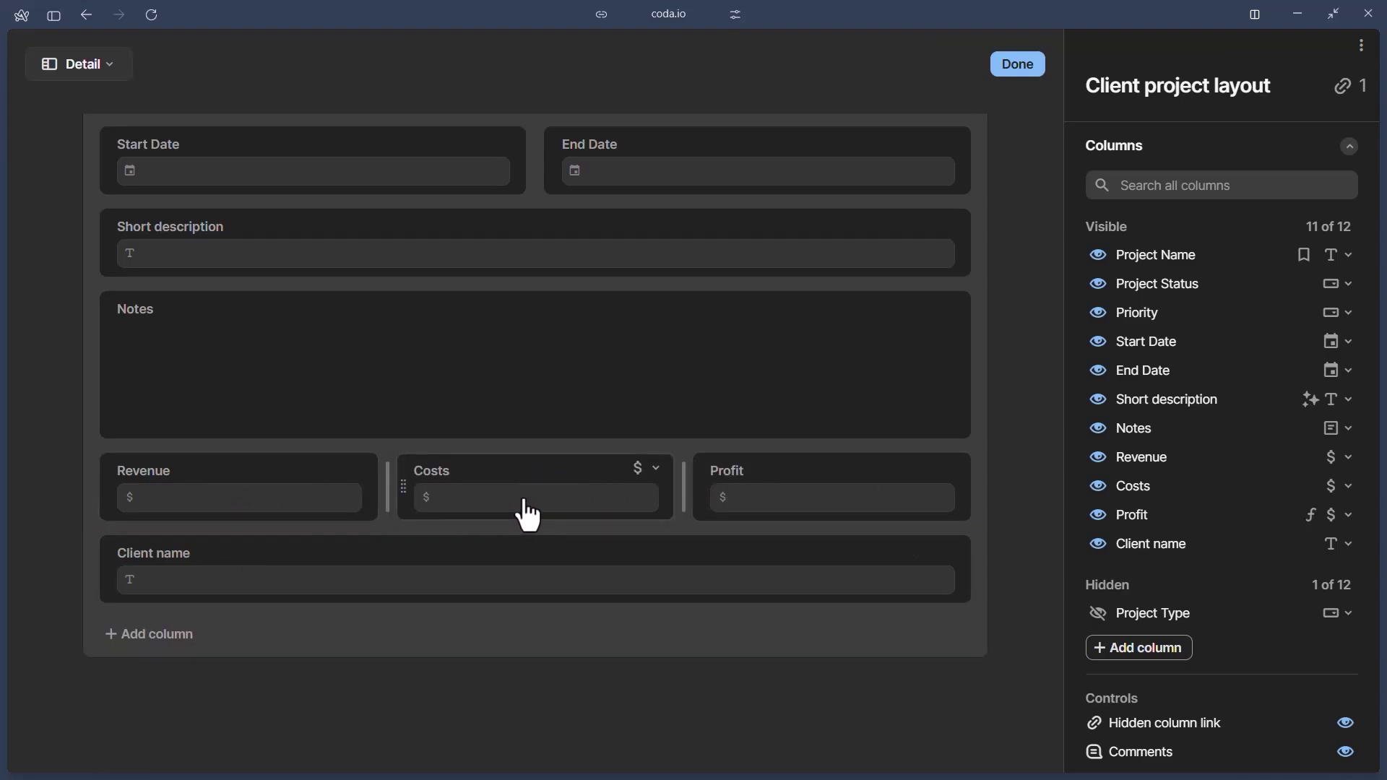
{"action": "left_click_drag", "start_coordinate": [205, 390], "coordinate": [274, 462]}
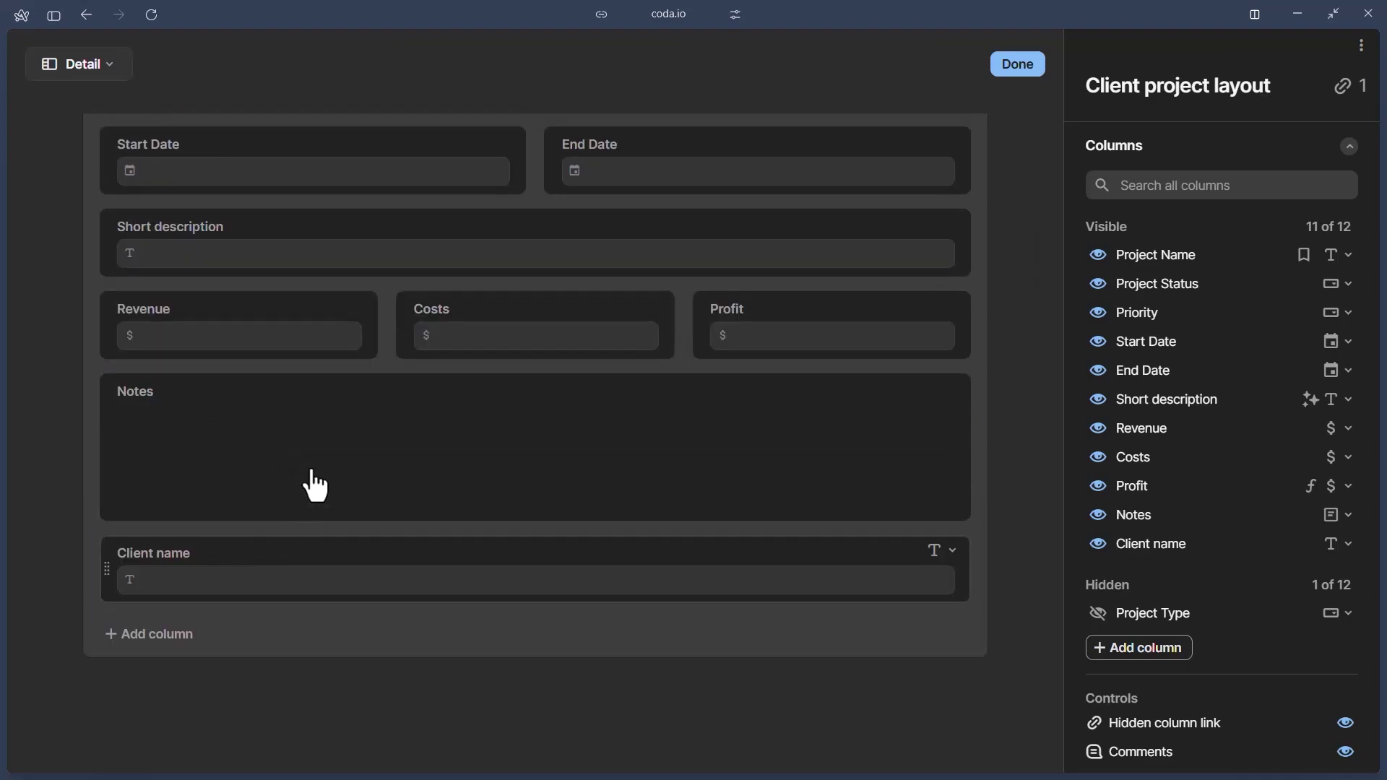
- Place Client name on the same row before Short description and finish editing the layout
{"action": "left_click_drag", "start_coordinate": [451, 221], "coordinate": [427, 275]}
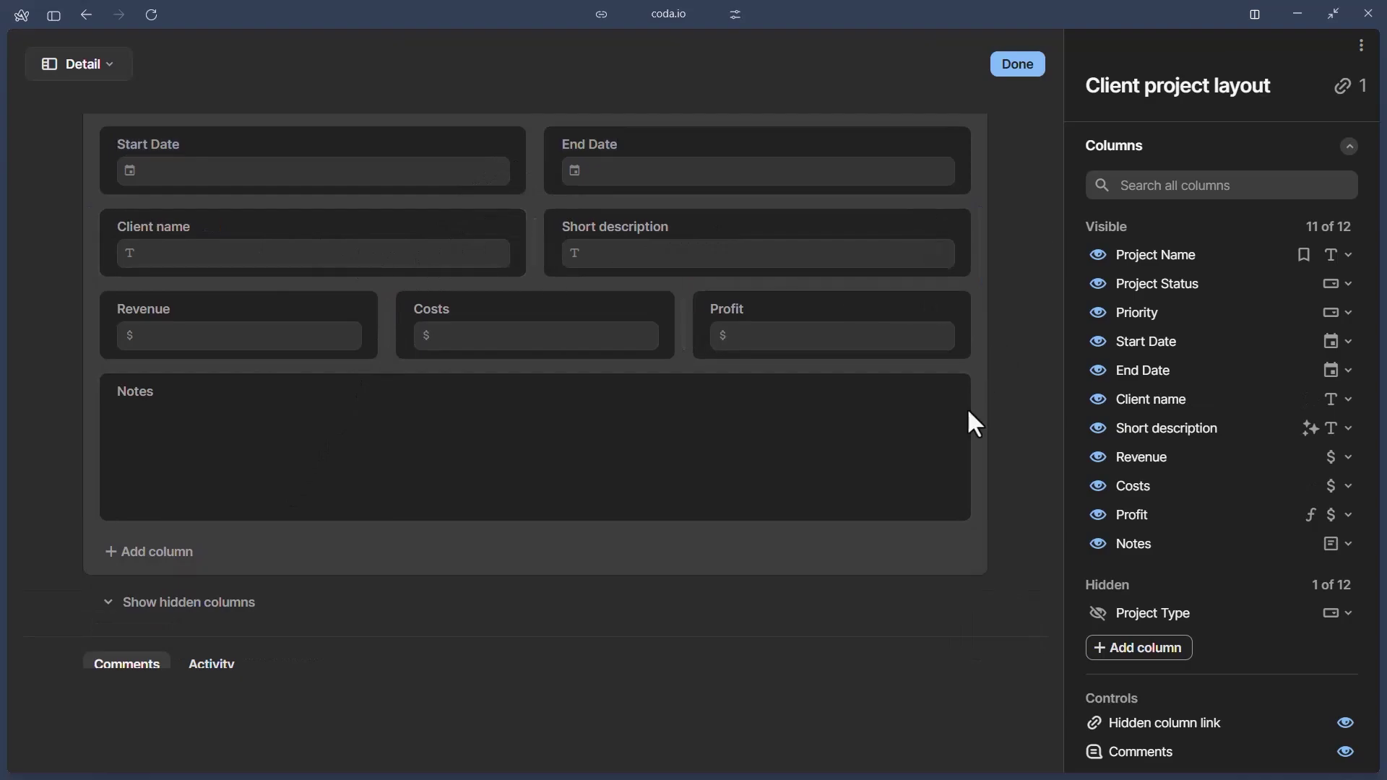
{"action": "scroll", "coordinate": [939, 470], "scroll_direction": "up", "scroll_amount": 2}
{"action": "scroll", "coordinate": [824, 542], "scroll_direction": "up", "scroll_amount": 2}
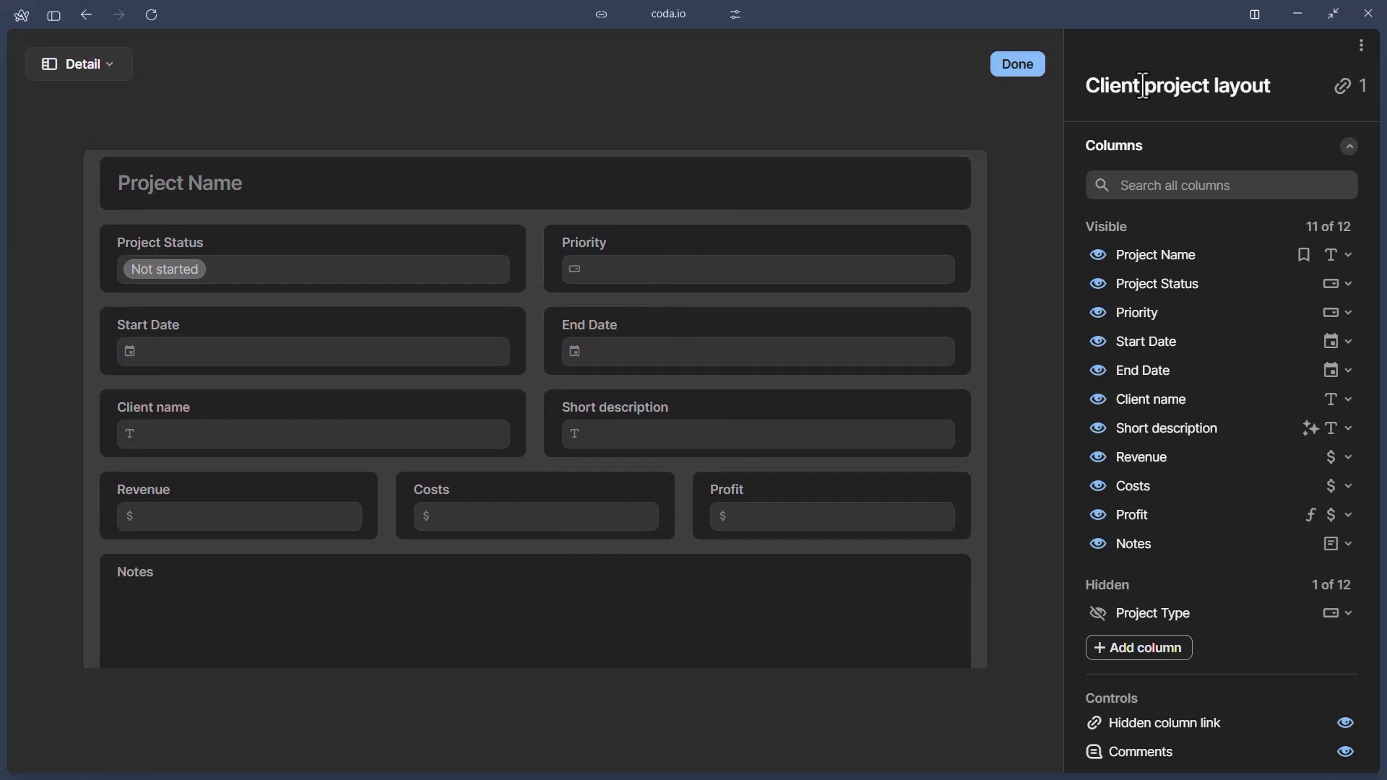
{"action": "left_click", "coordinate": [1018, 66]}
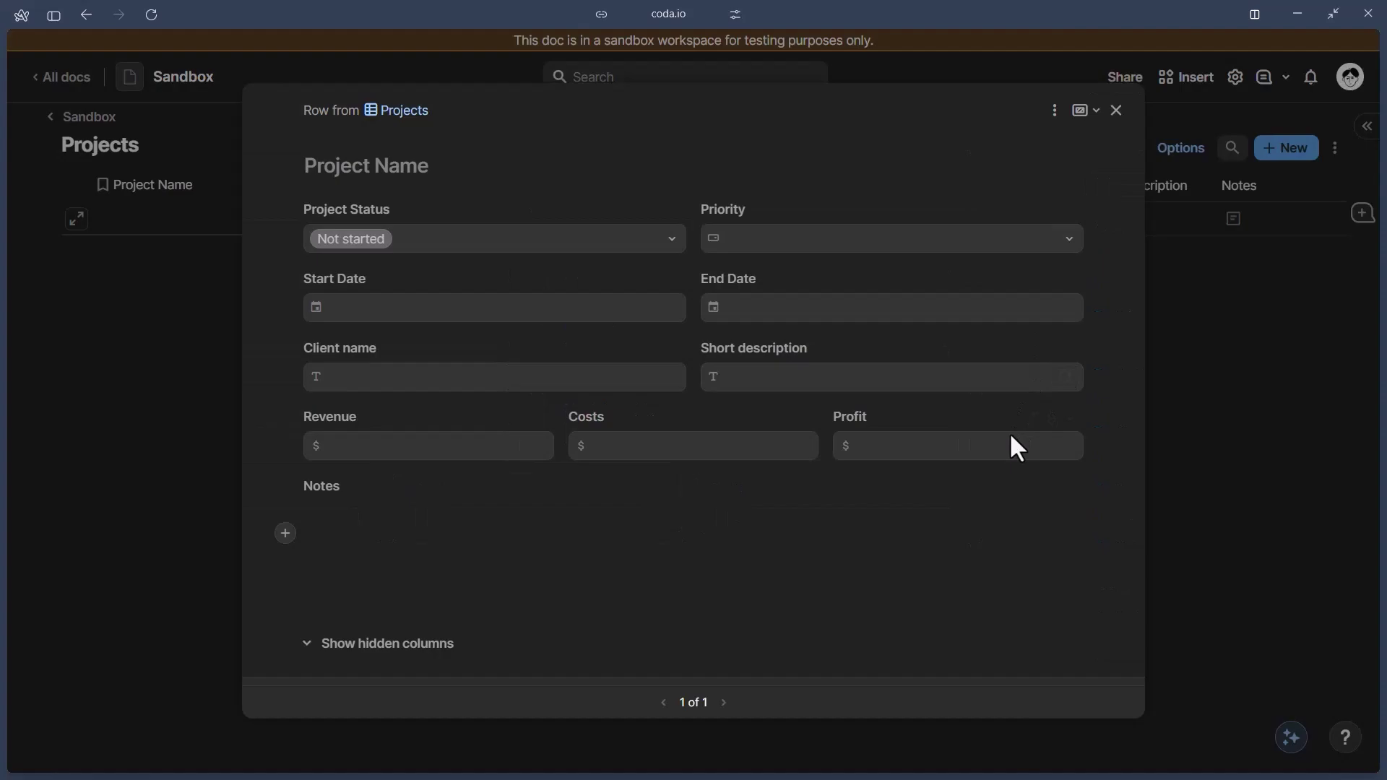
- Reopen the project row, check which layouts are available for it, and close it again
{"action": "left_click", "coordinate": [1206, 486]}
{"action": "left_click", "coordinate": [77, 218]}
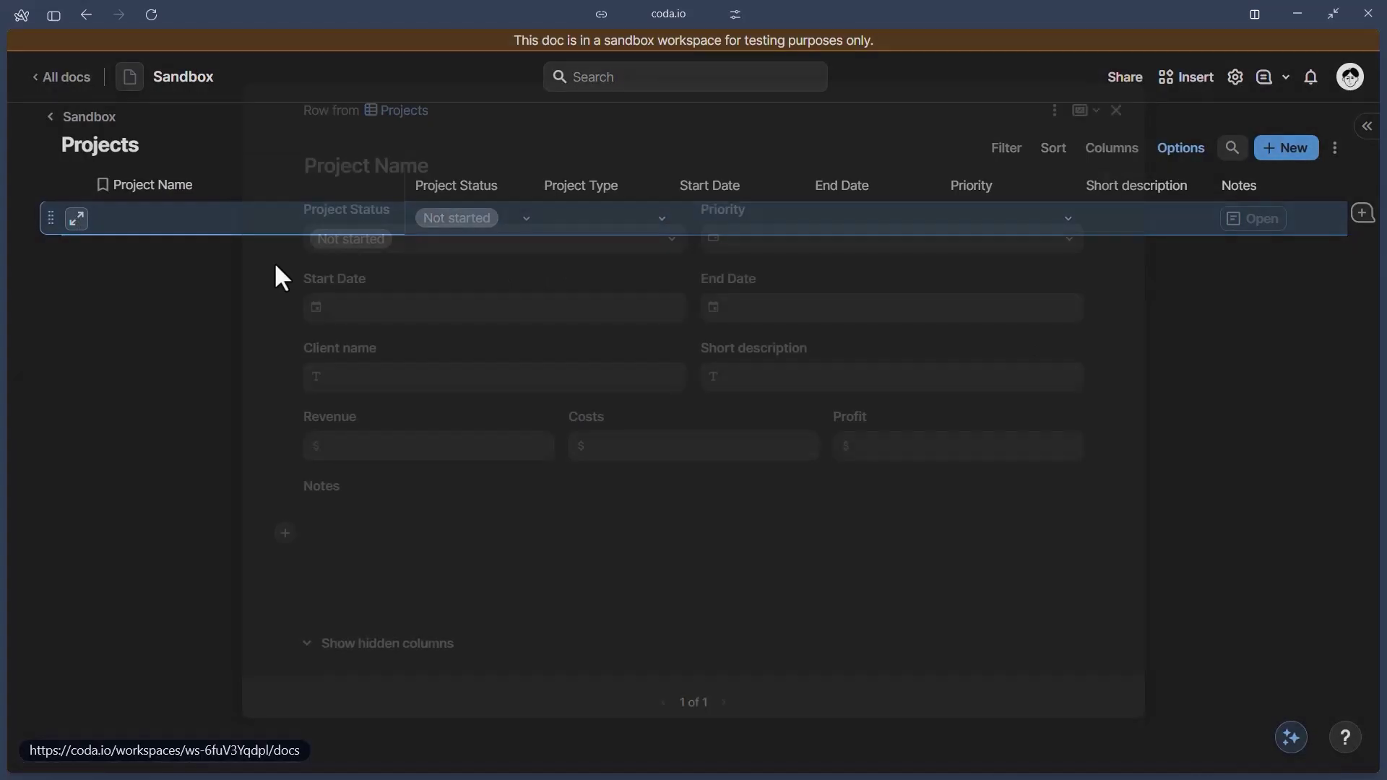
{"action": "left_click", "coordinate": [1054, 112]}
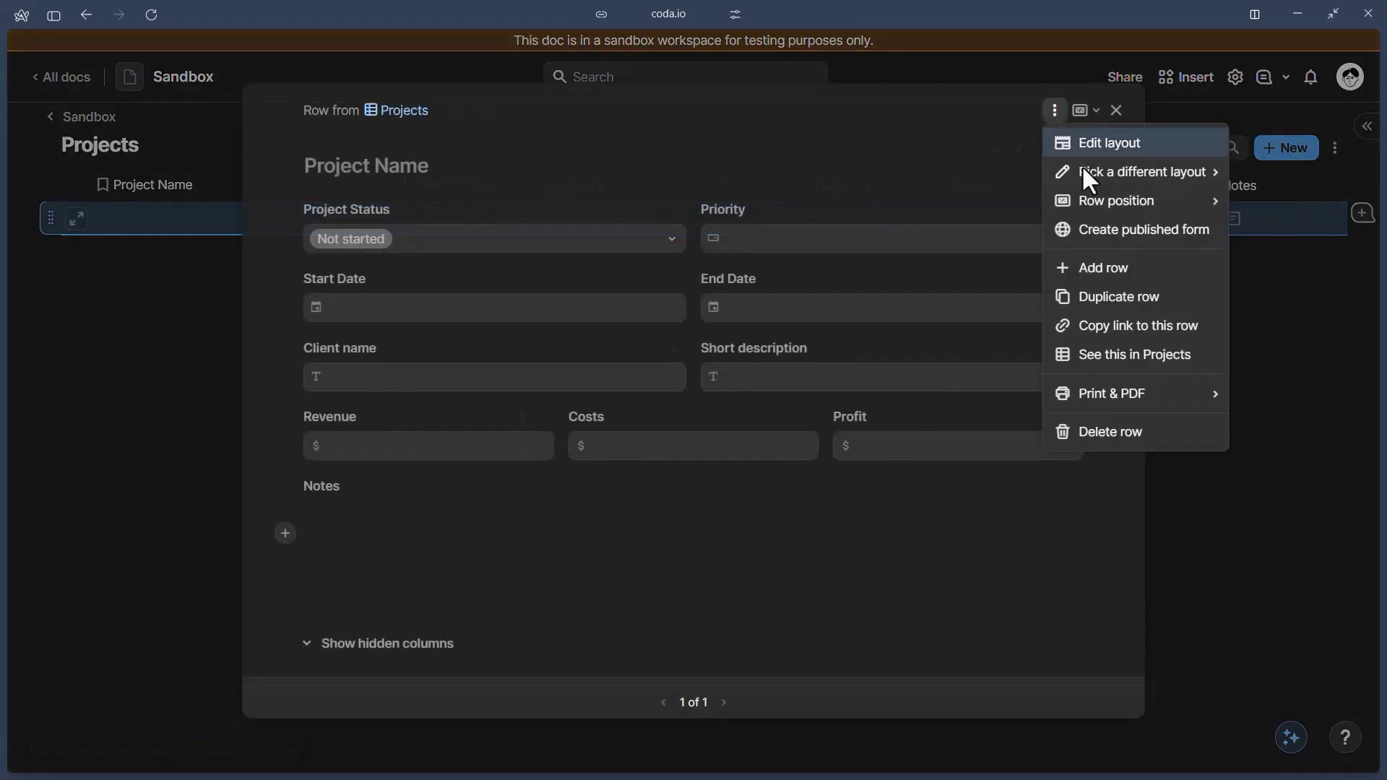
{"action": "mouse_move", "coordinate": [1083, 166]}
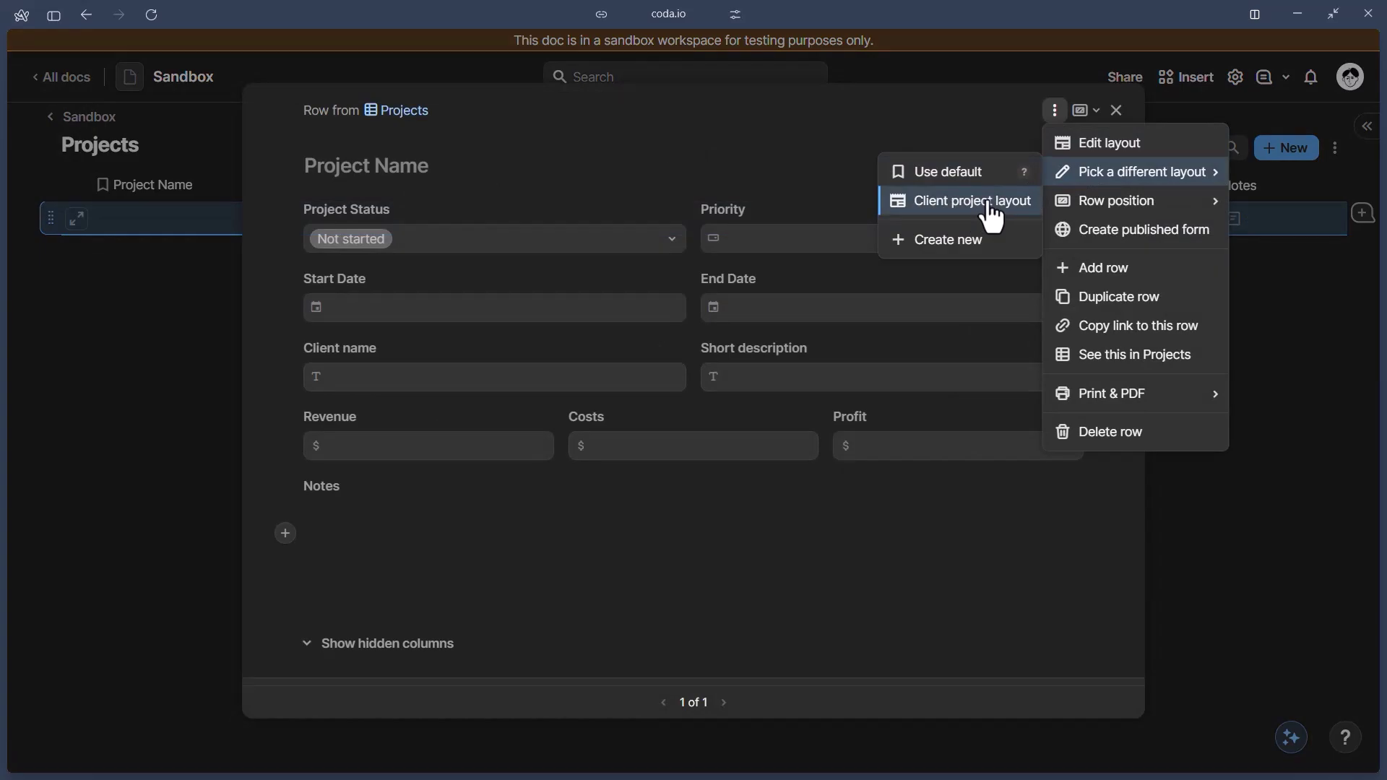
{"action": "left_click", "coordinate": [813, 211]}
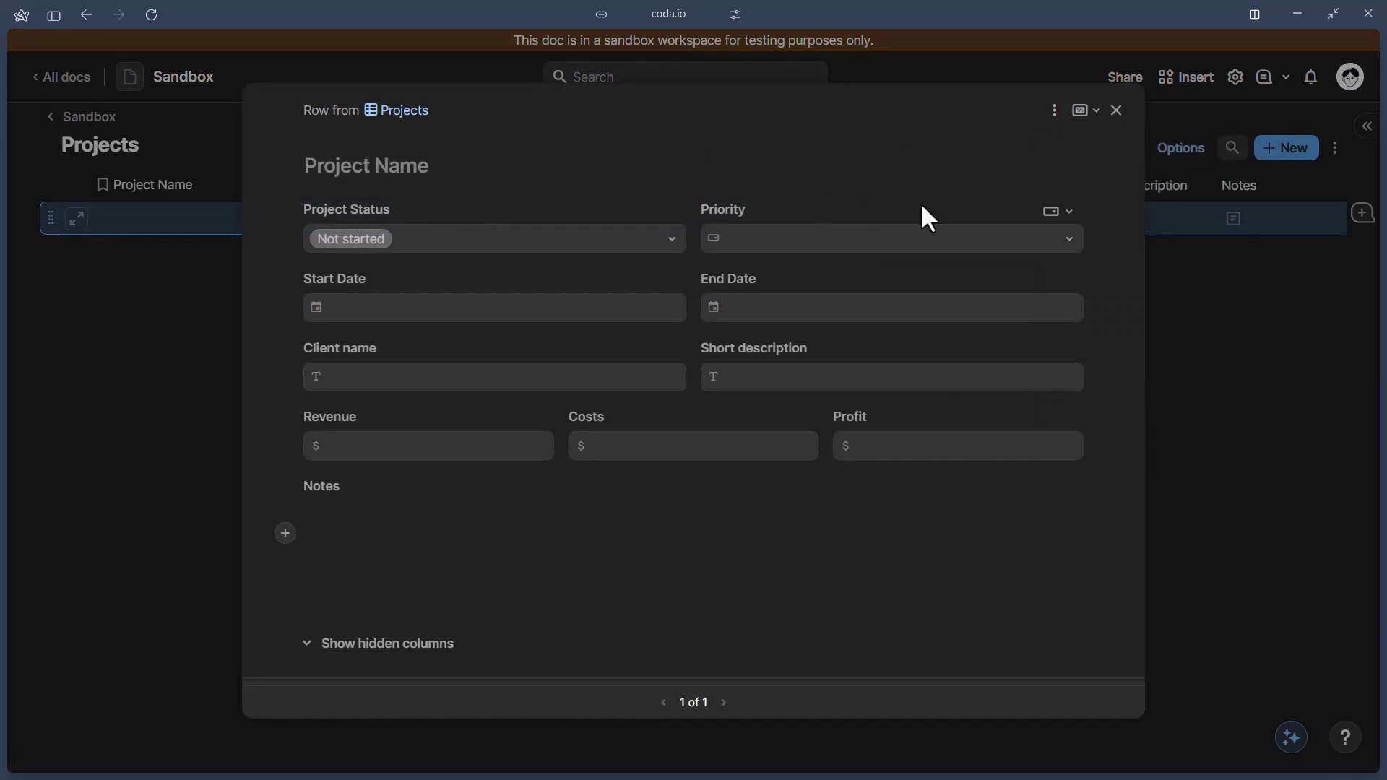
{"action": "left_click", "coordinate": [1302, 314]}
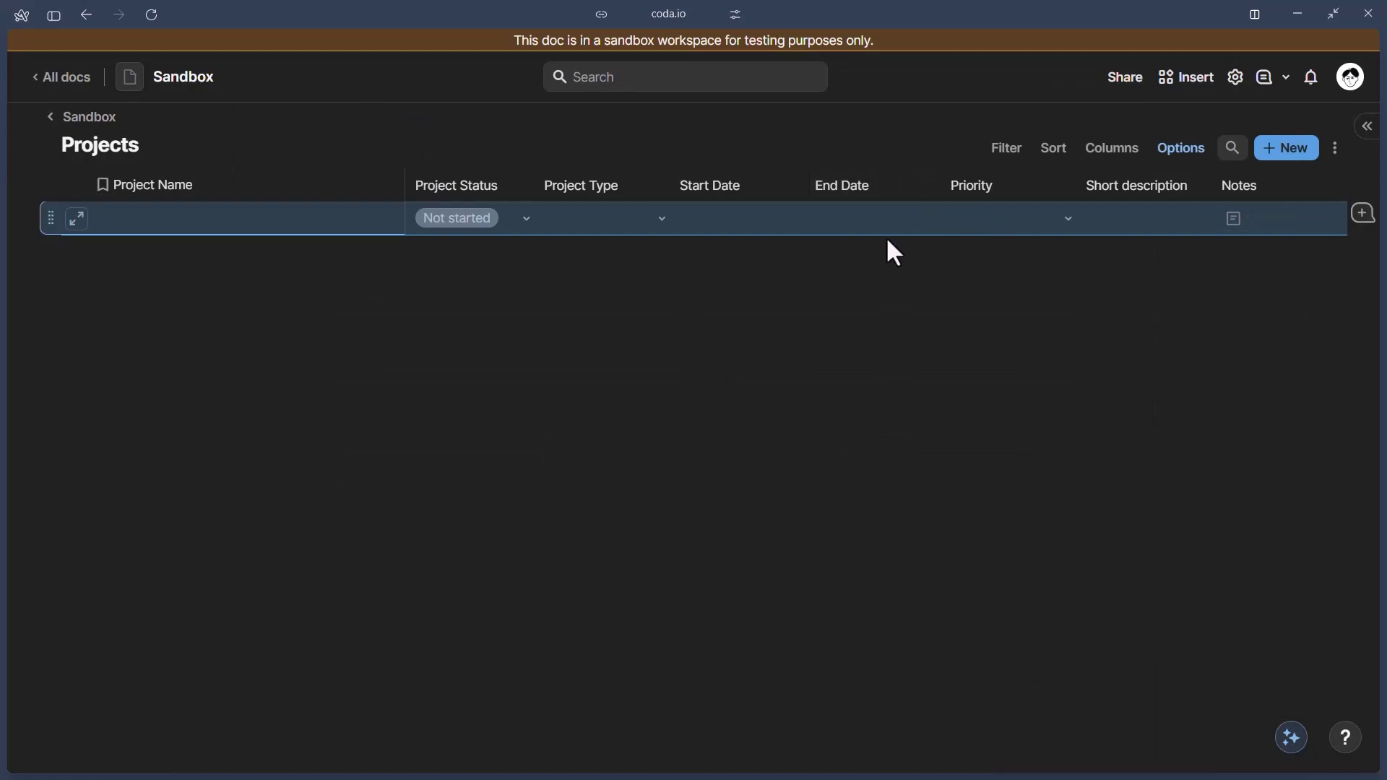
- Add a second row to the Projects table, switch its layout to the default one and close it
{"action": "left_click", "coordinate": [1289, 148]}
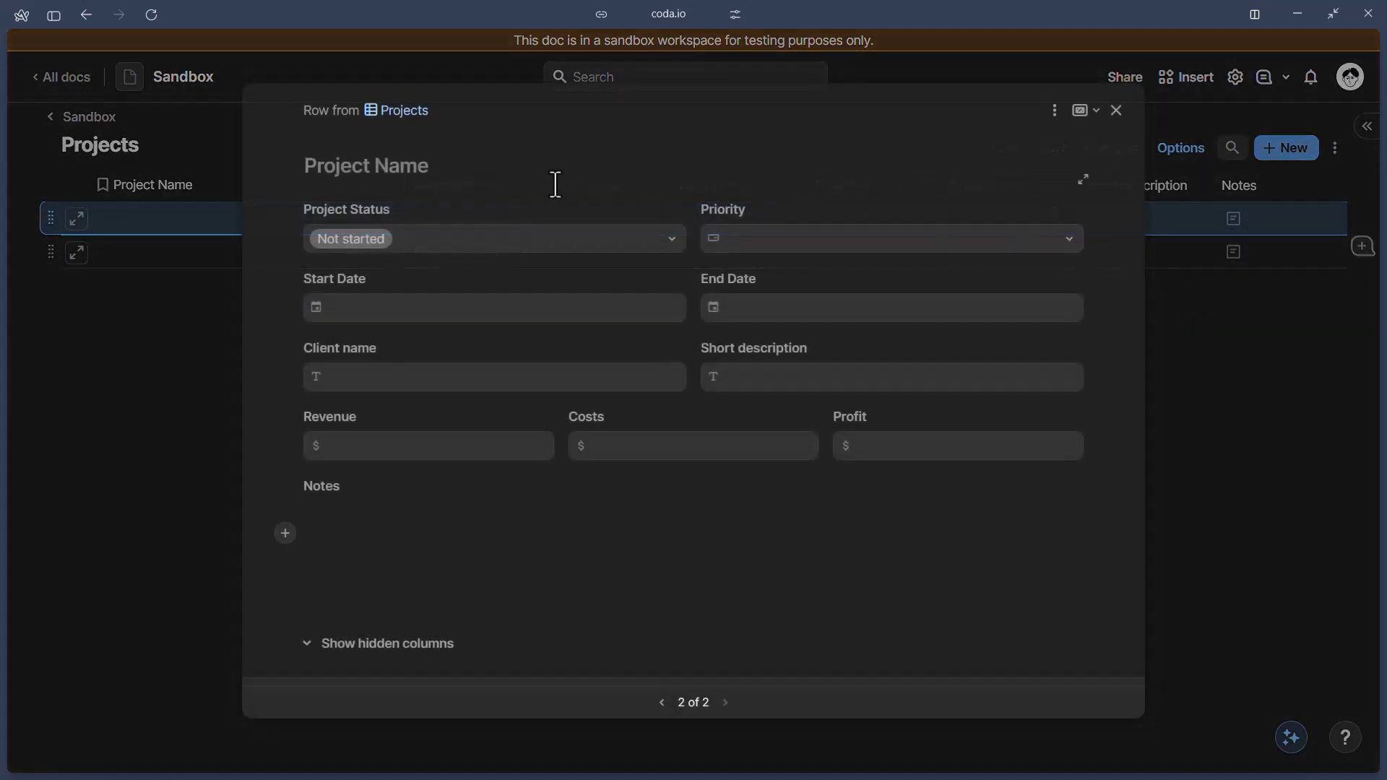
{"action": "left_click", "coordinate": [1054, 110]}
{"action": "mouse_move", "coordinate": [1076, 173]}
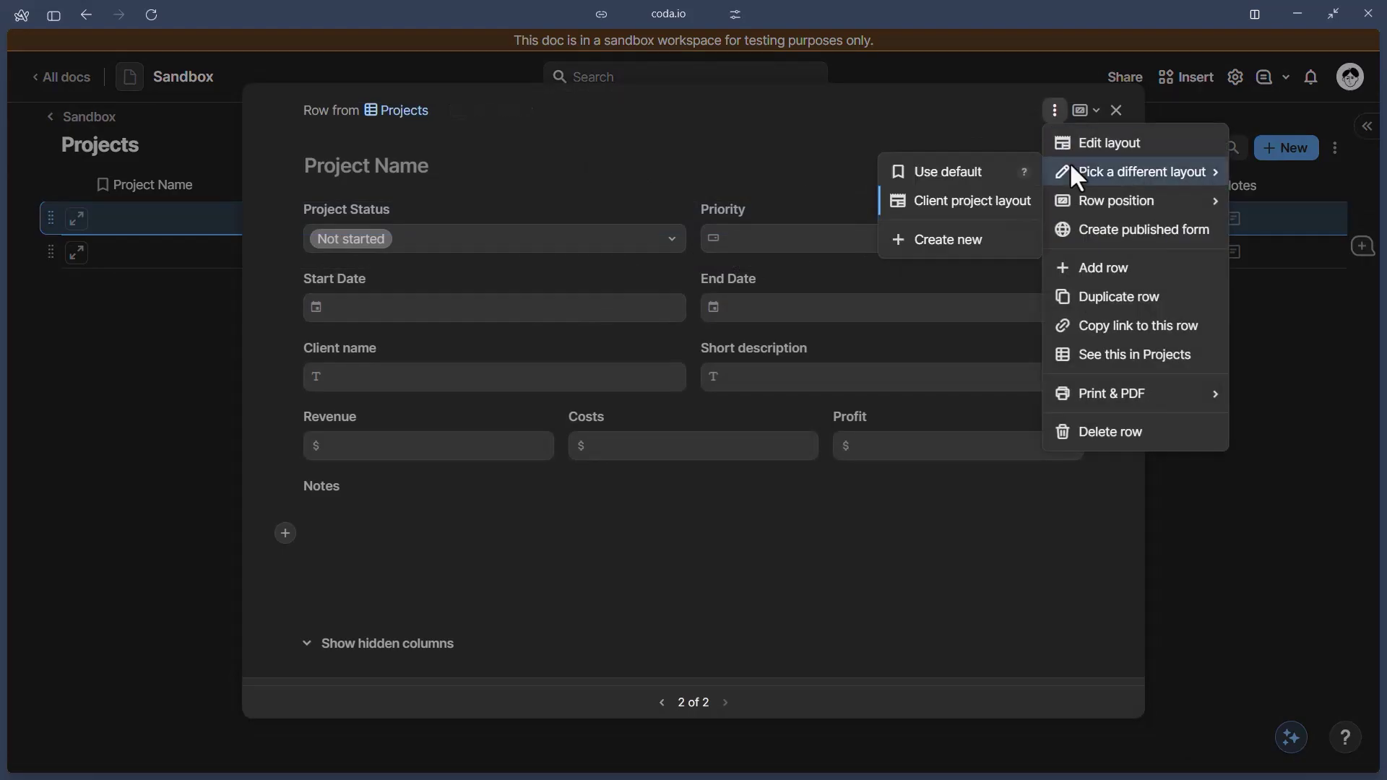
{"action": "left_click", "coordinate": [951, 173]}
{"action": "left_click", "coordinate": [120, 273]}
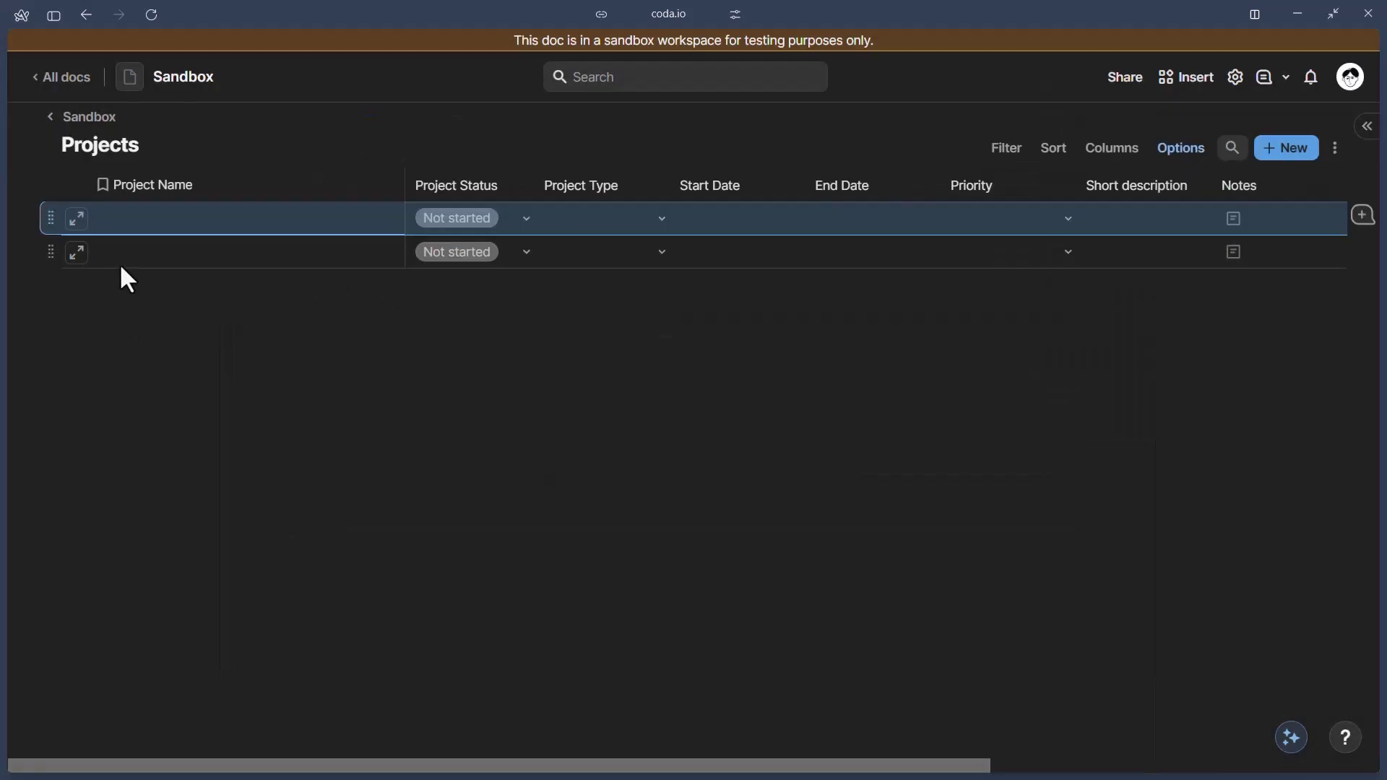
- Open the second project row, switch its layout back to Client project layout and close it
{"action": "left_click", "coordinate": [76, 252]}
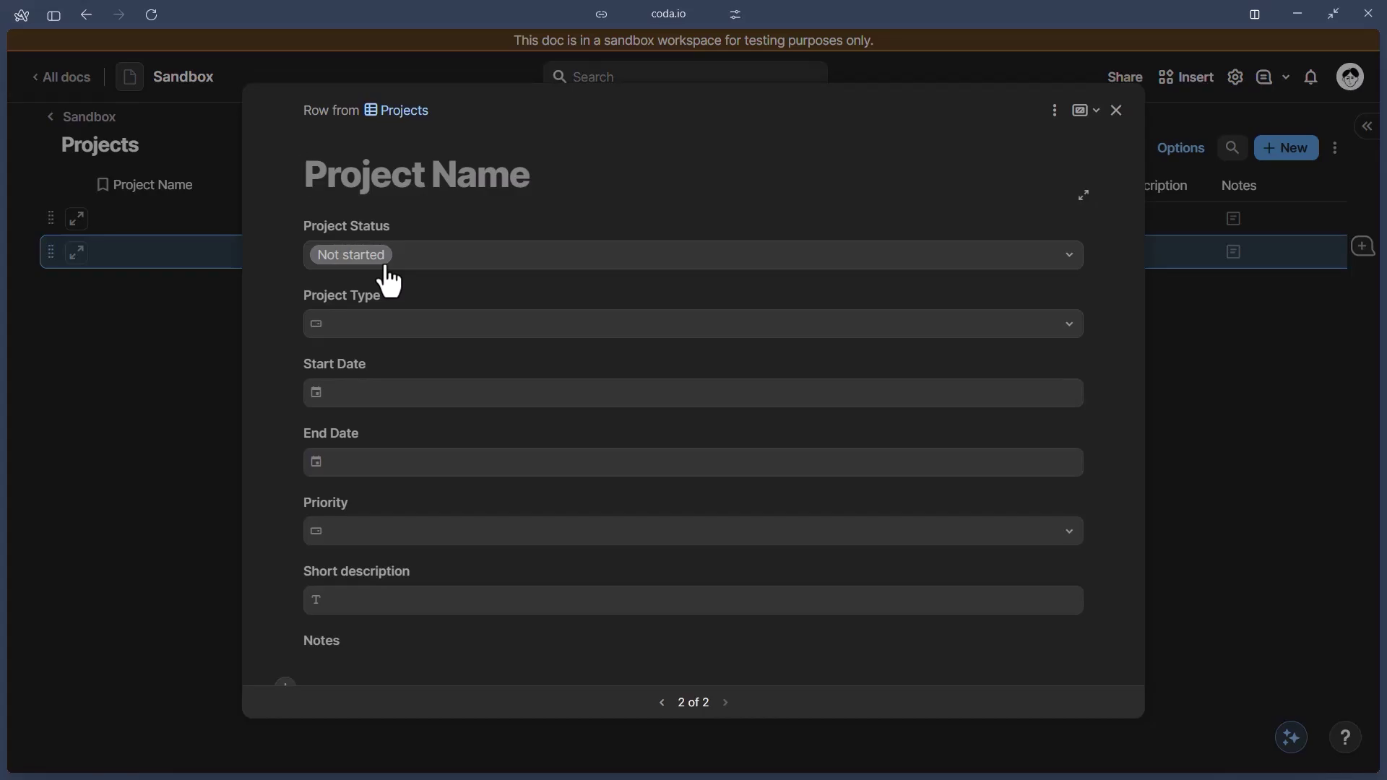
{"action": "left_click", "coordinate": [1054, 111]}
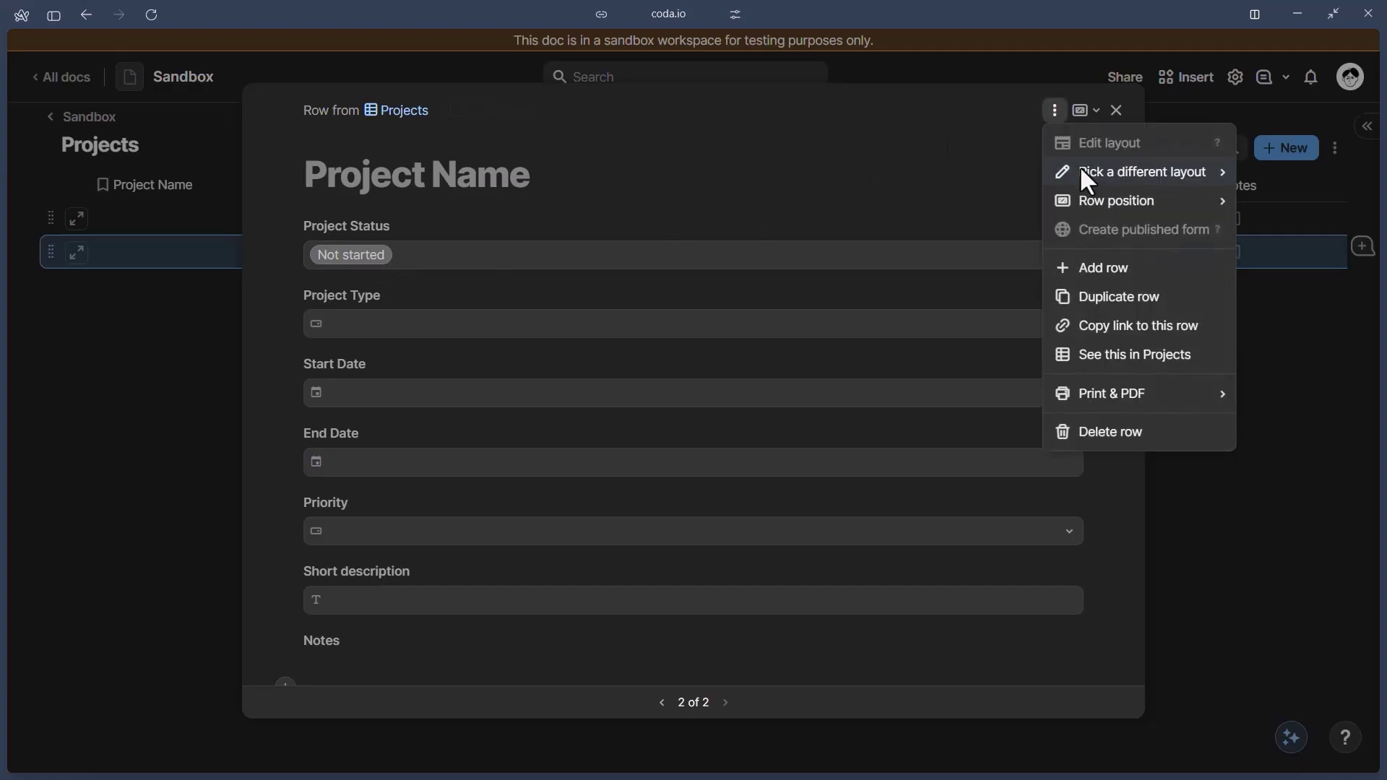
{"action": "mouse_move", "coordinate": [1091, 200]}
{"action": "mouse_move", "coordinate": [1098, 171]}
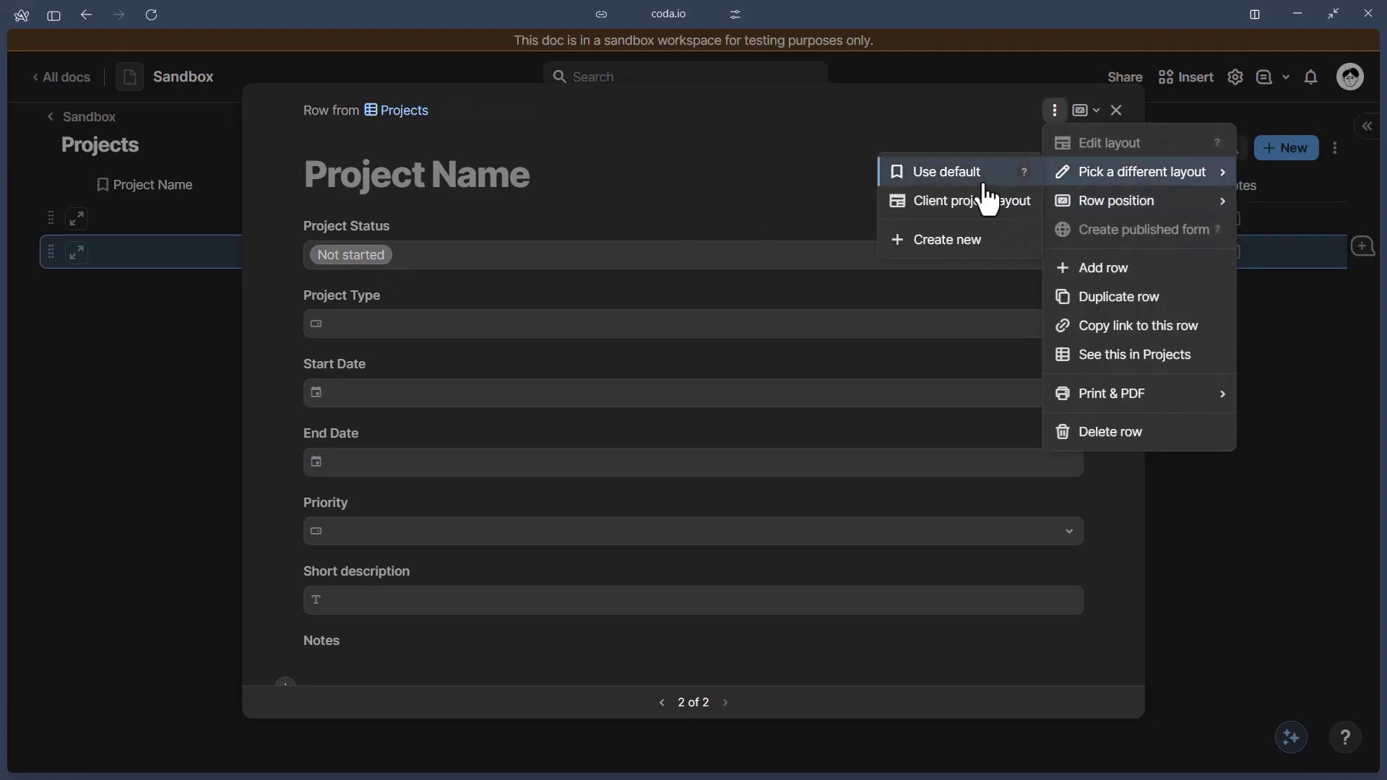
{"action": "left_click", "coordinate": [955, 211]}
{"action": "left_click", "coordinate": [133, 368]}
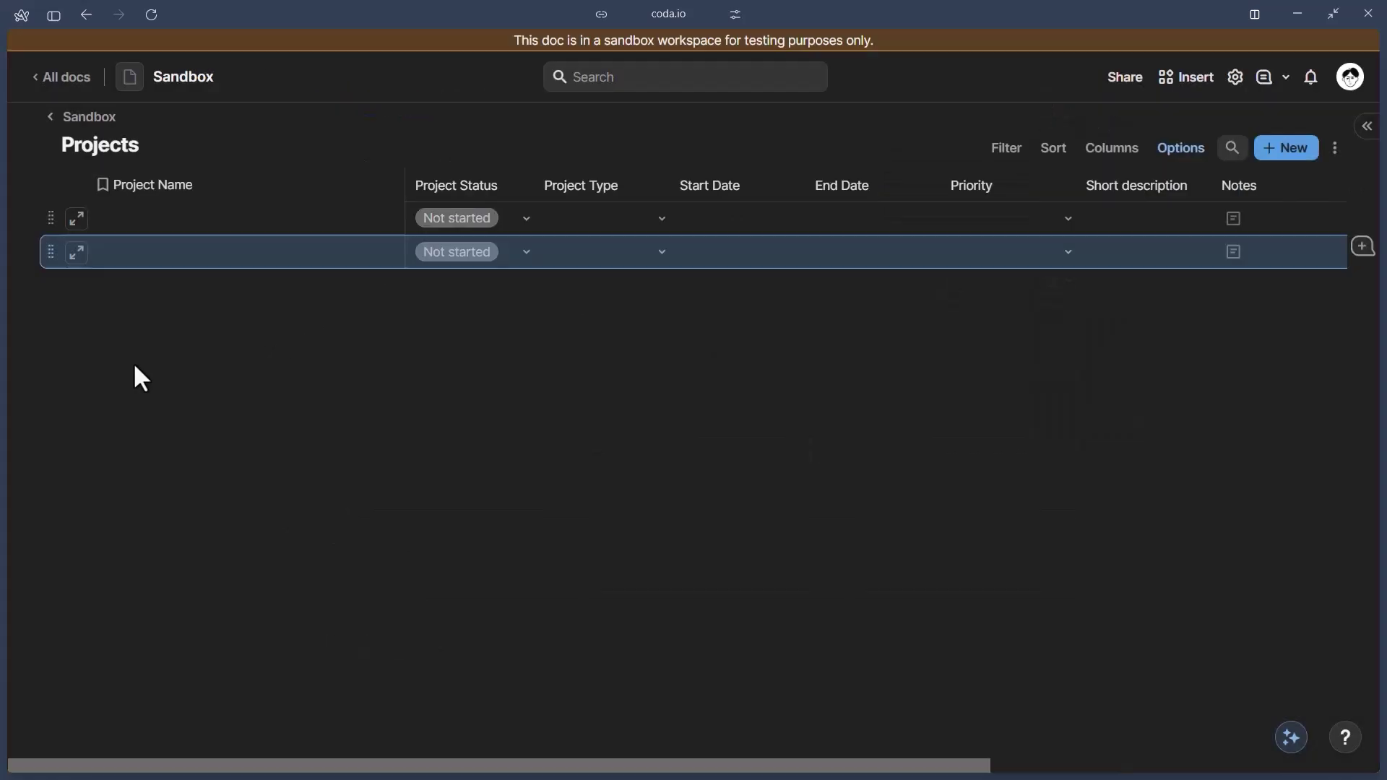
- Name the second row "Project A" and the first row "Project B" in the Project Name column
{"action": "left_click", "coordinate": [187, 250]}
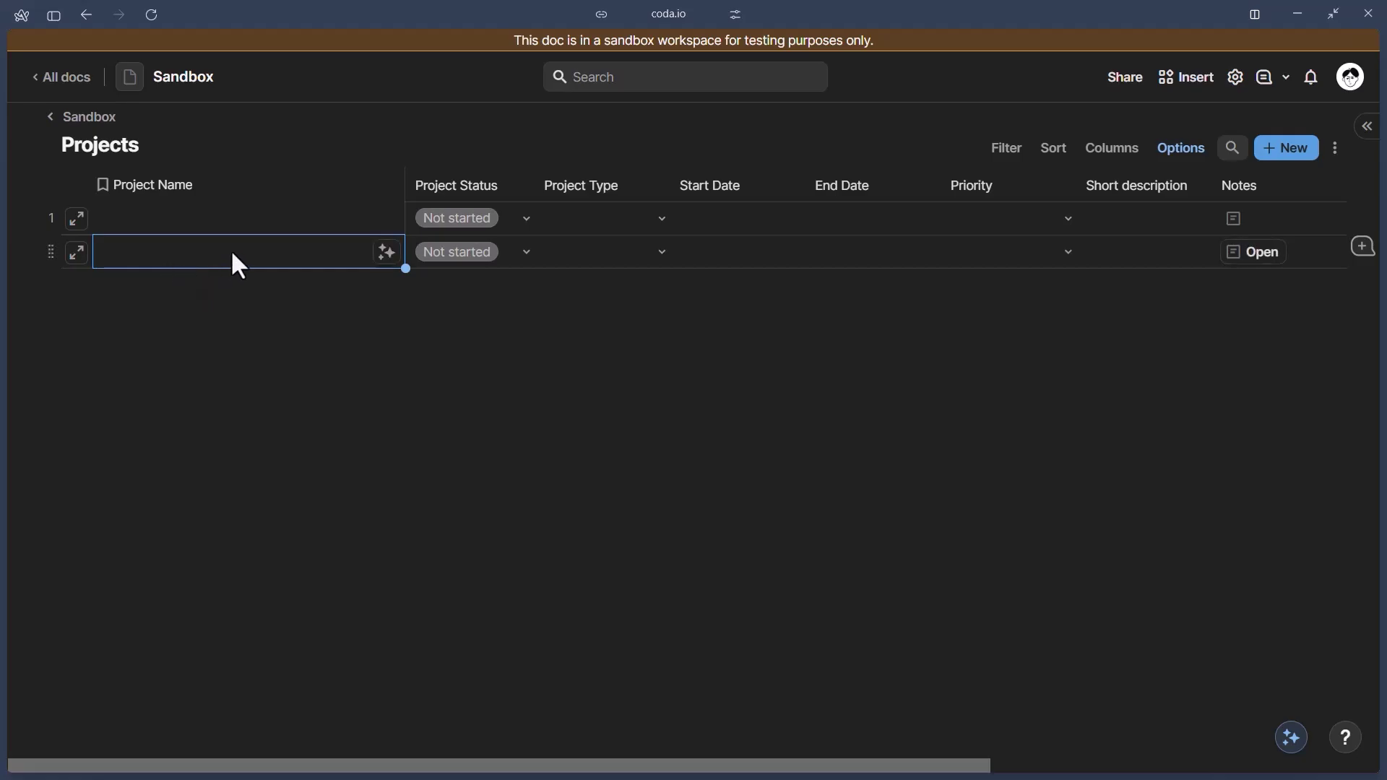
{"action": "type", "text": "Project A"}
{"action": "left_click", "coordinate": [243, 217]}
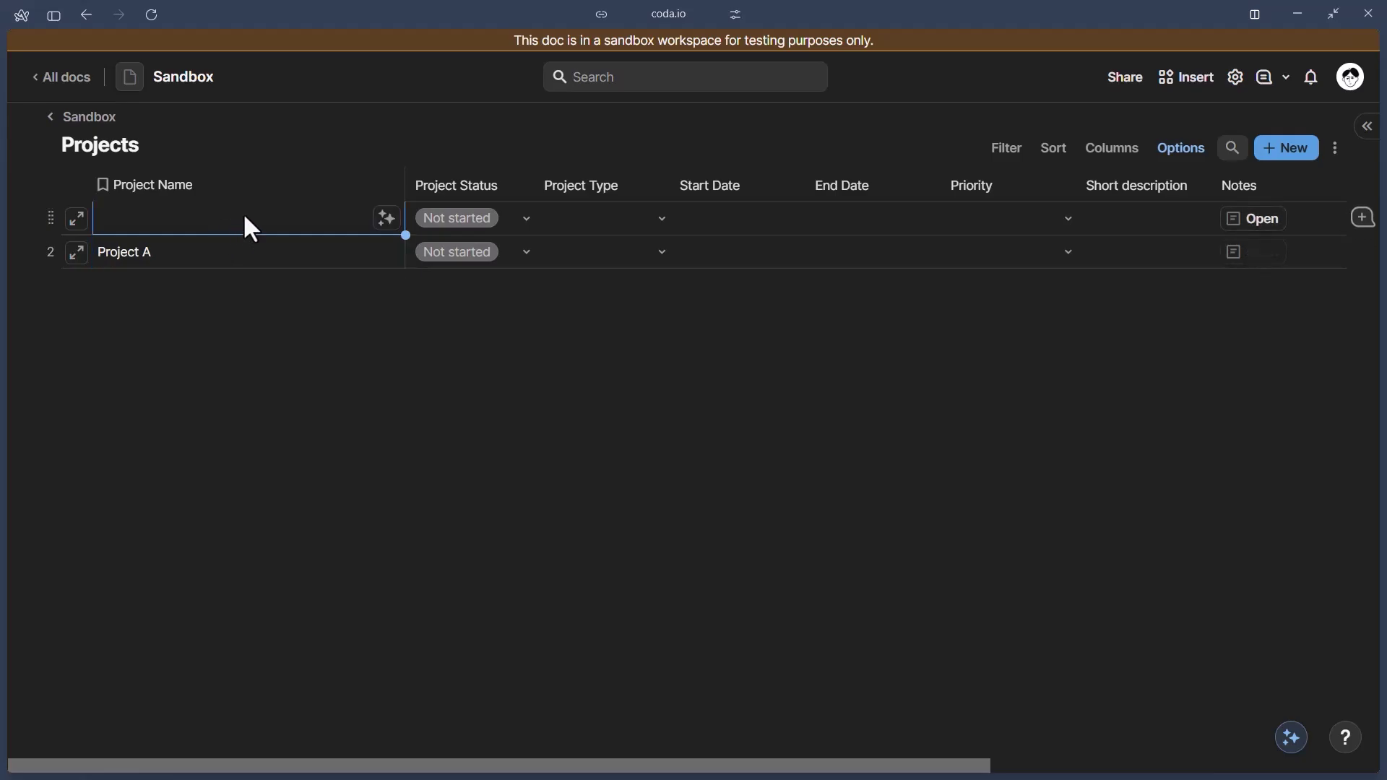
{"action": "type", "text": "Project B"}
{"action": "key", "text": "Tab"}
{"action": "key", "text": "Tab"}
- Return to the Sandbox page, open Project B to view its row layout, and close it
{"action": "left_click", "coordinate": [88, 117]}
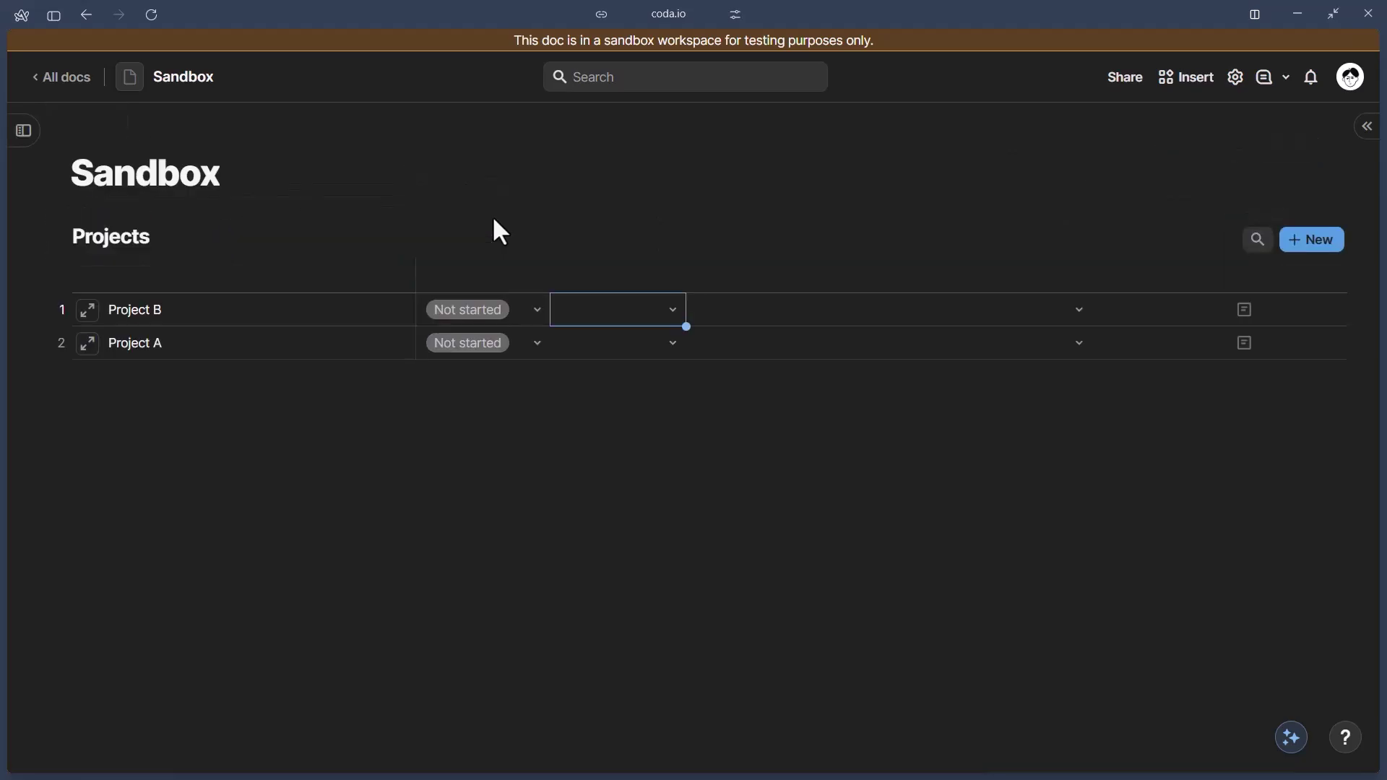
{"action": "left_click", "coordinate": [455, 196]}
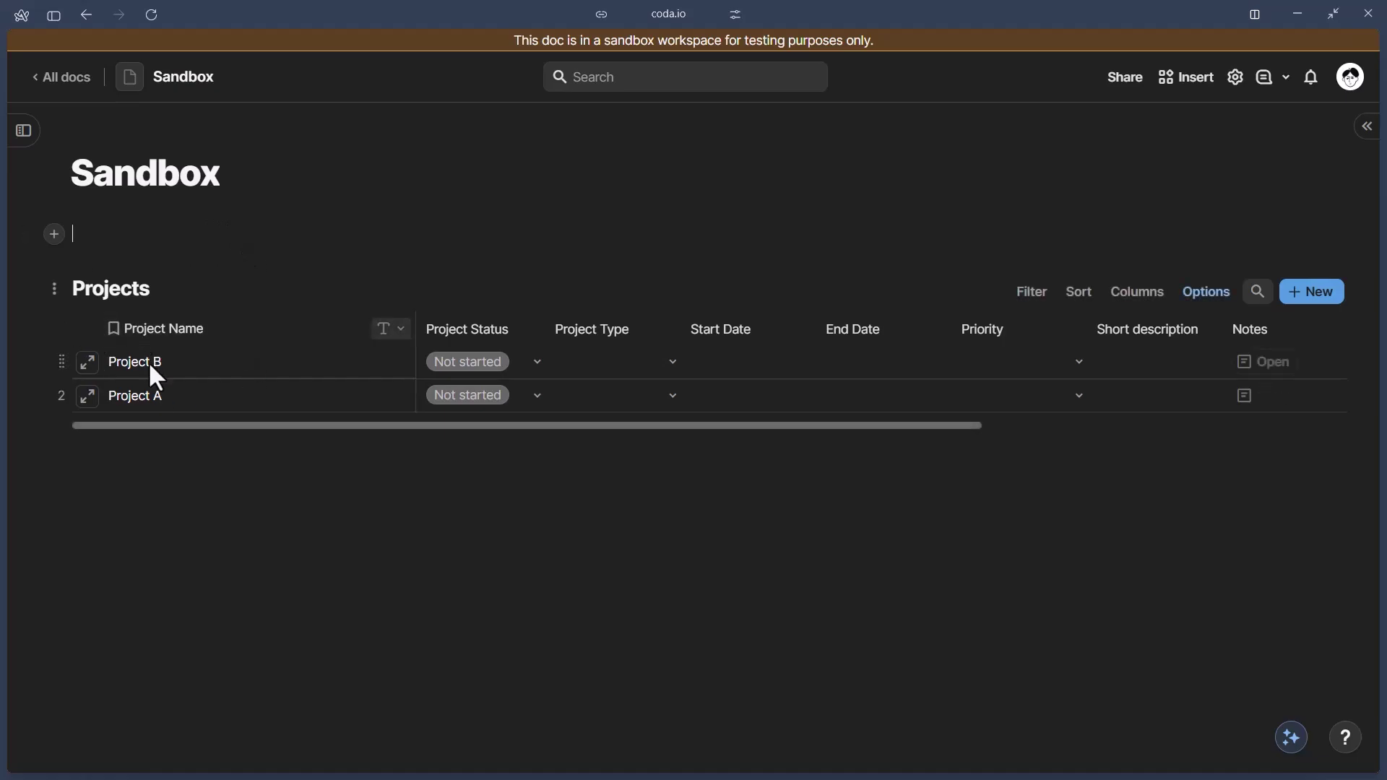
{"action": "left_click", "coordinate": [87, 361]}
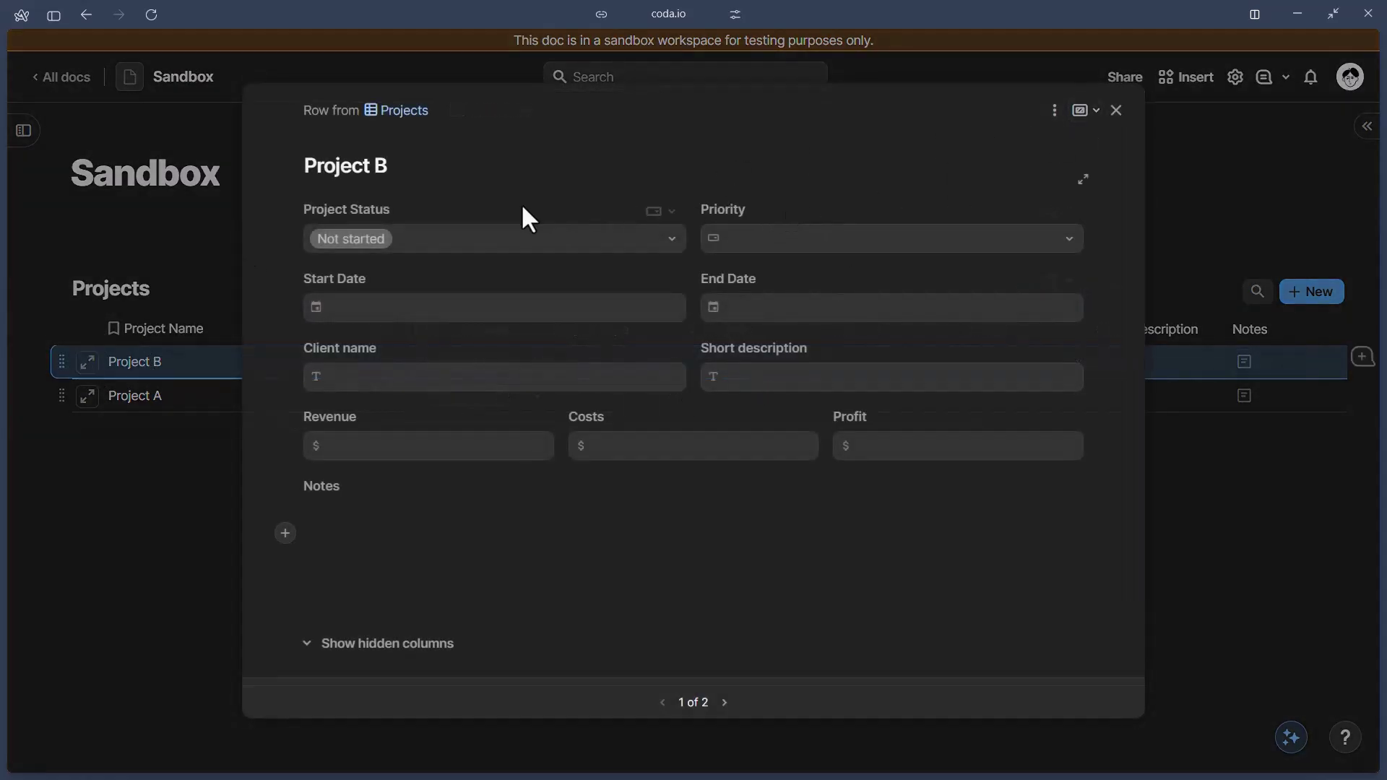
{"action": "left_click", "coordinate": [171, 381]}
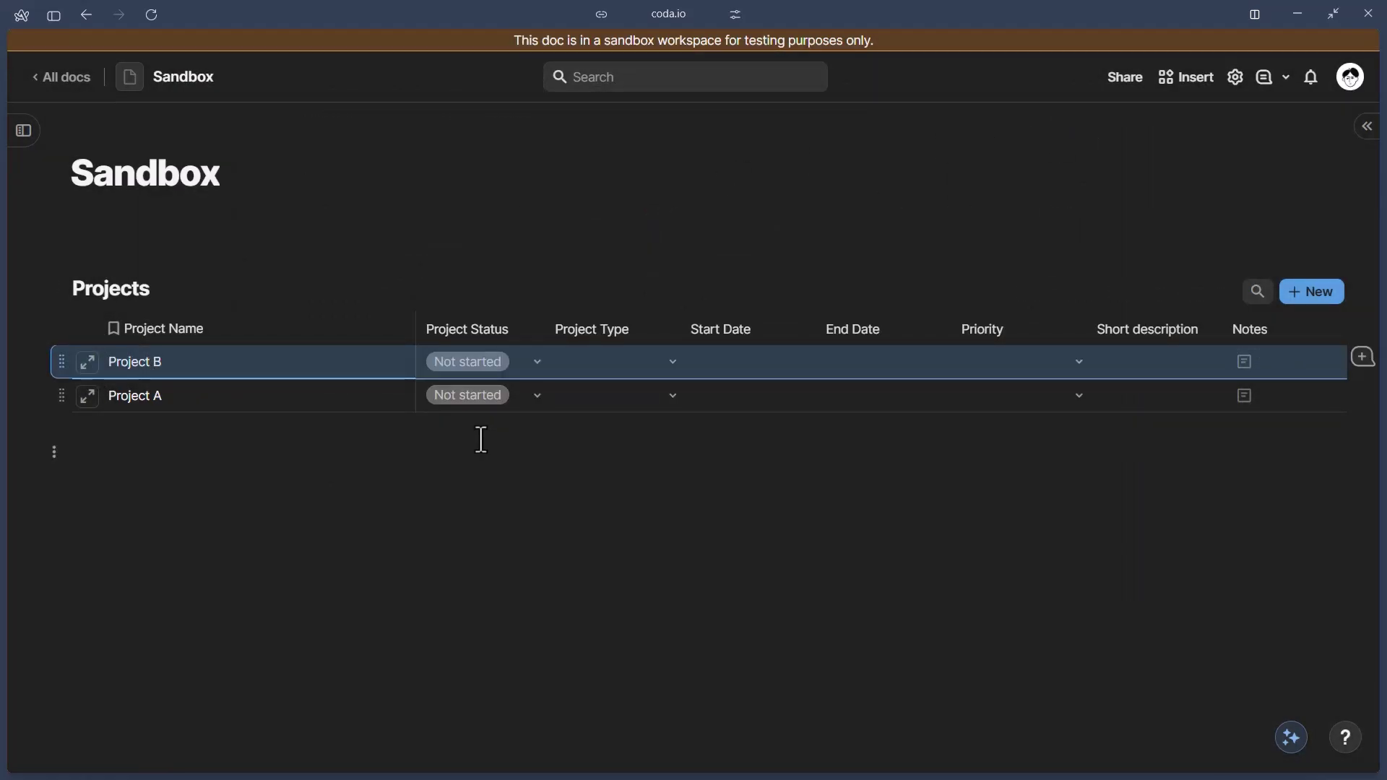
- Create a new page in the doc and title it "Internal projects"
{"action": "left_click", "coordinate": [26, 132]}
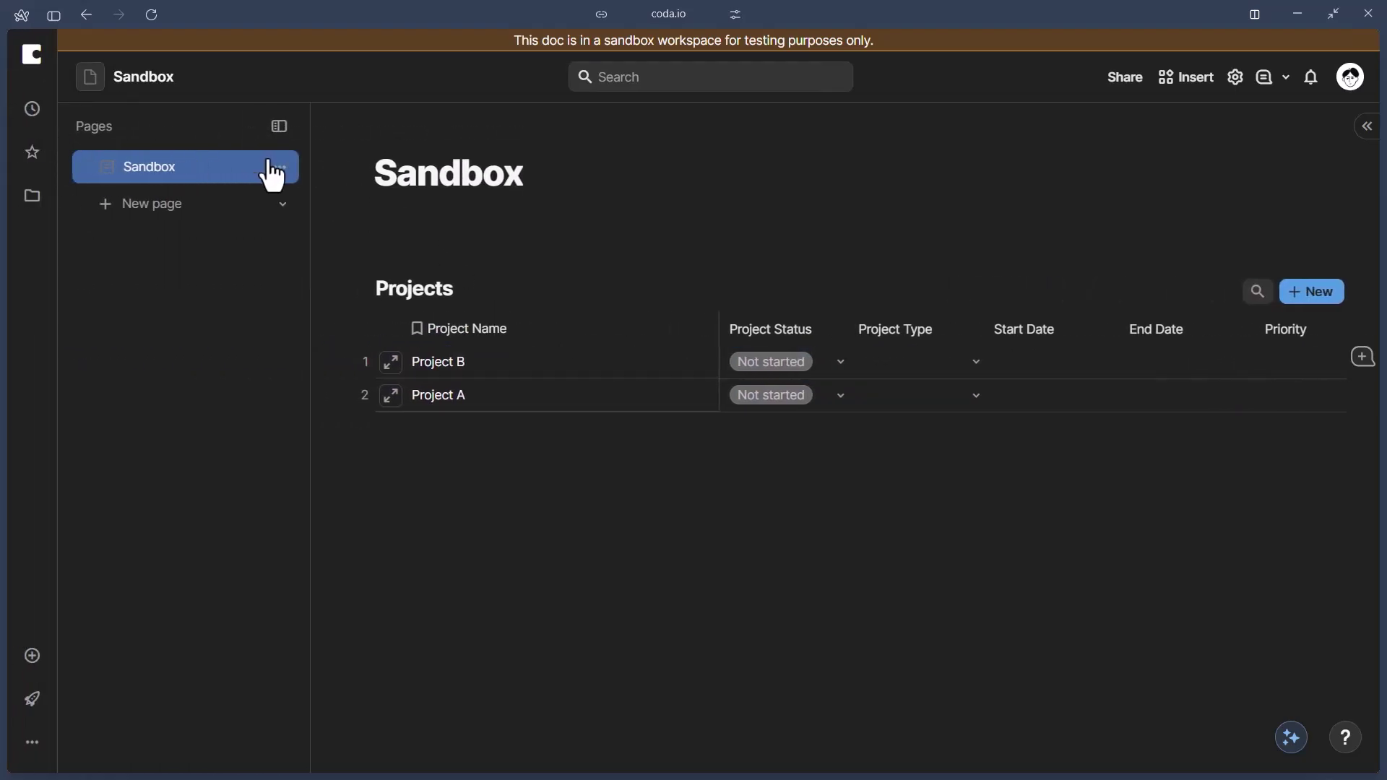
{"action": "left_click", "coordinate": [225, 210]}
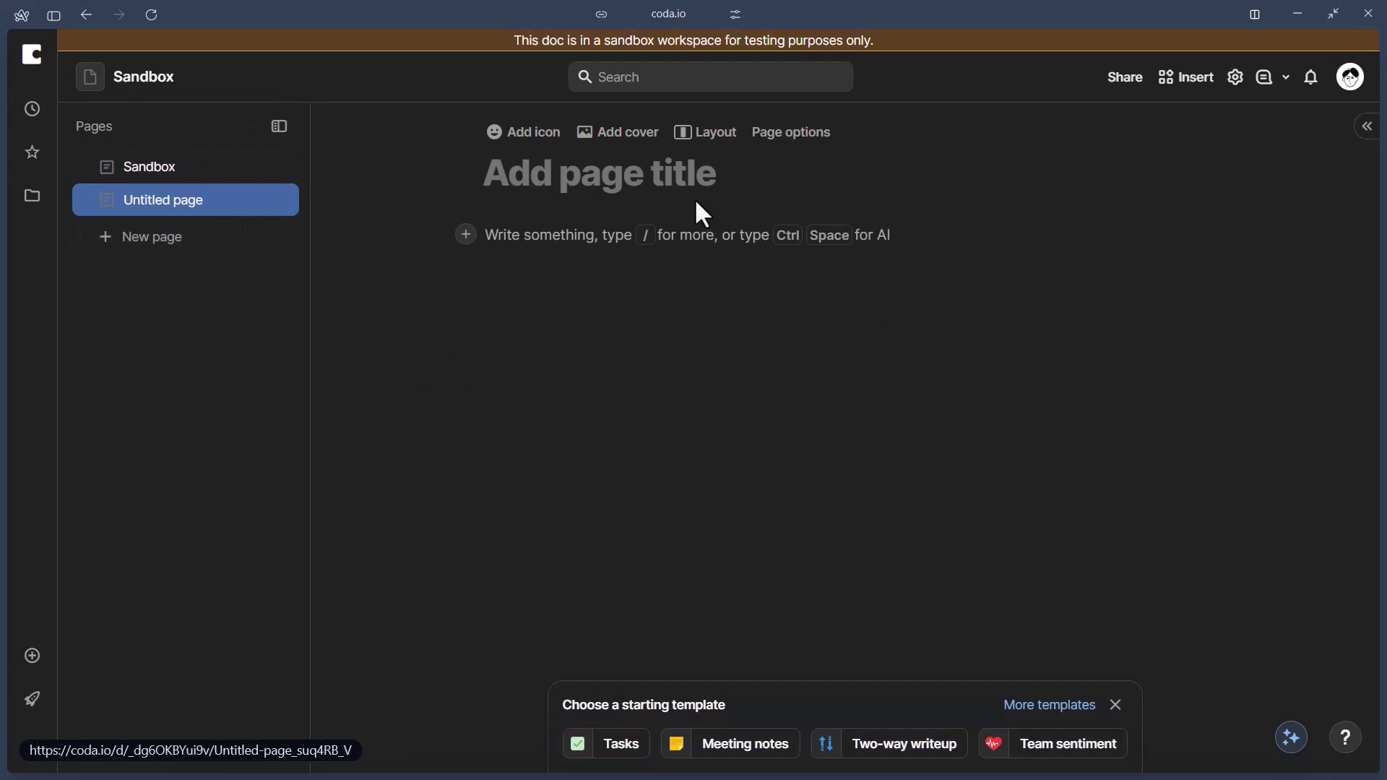
{"action": "type", "text": "Internal"}
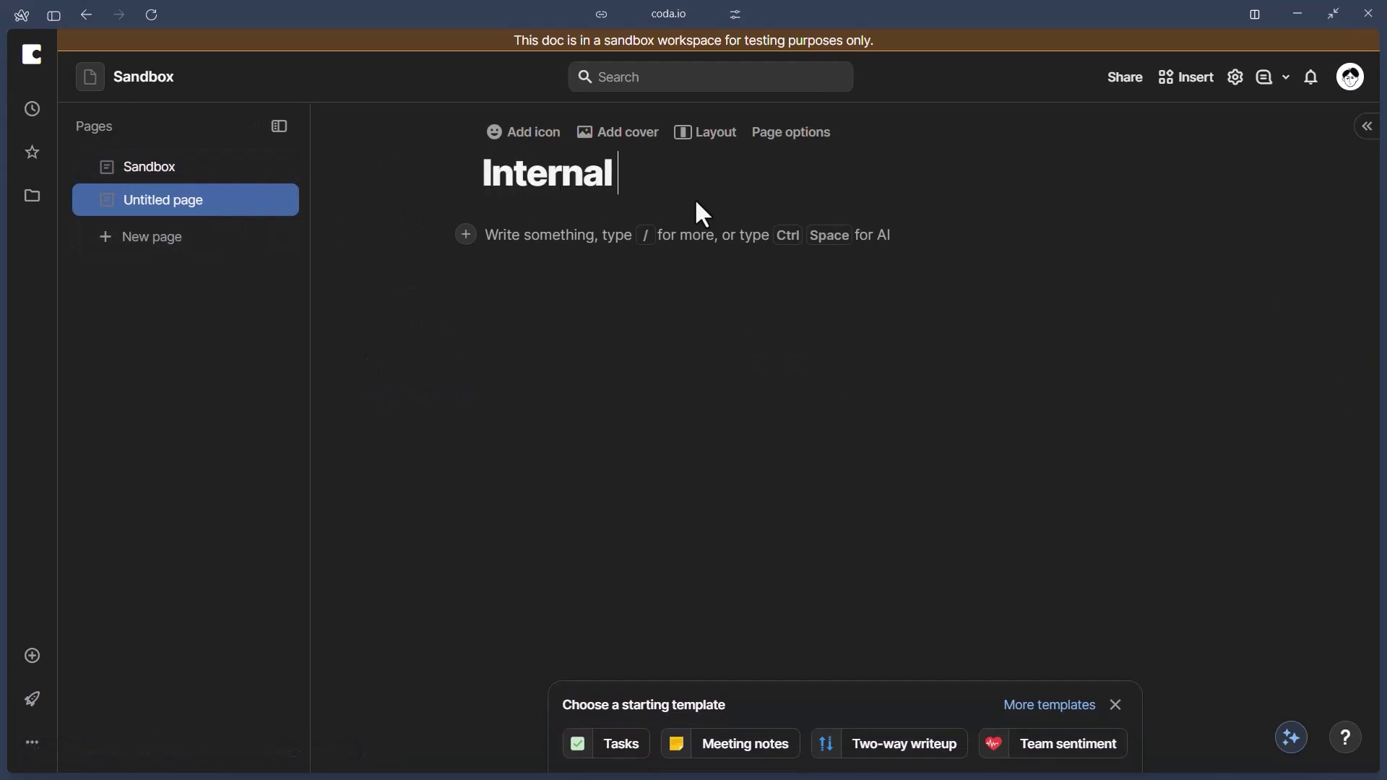
{"action": "type", "text": " projects"}
{"action": "key", "text": "Return"}
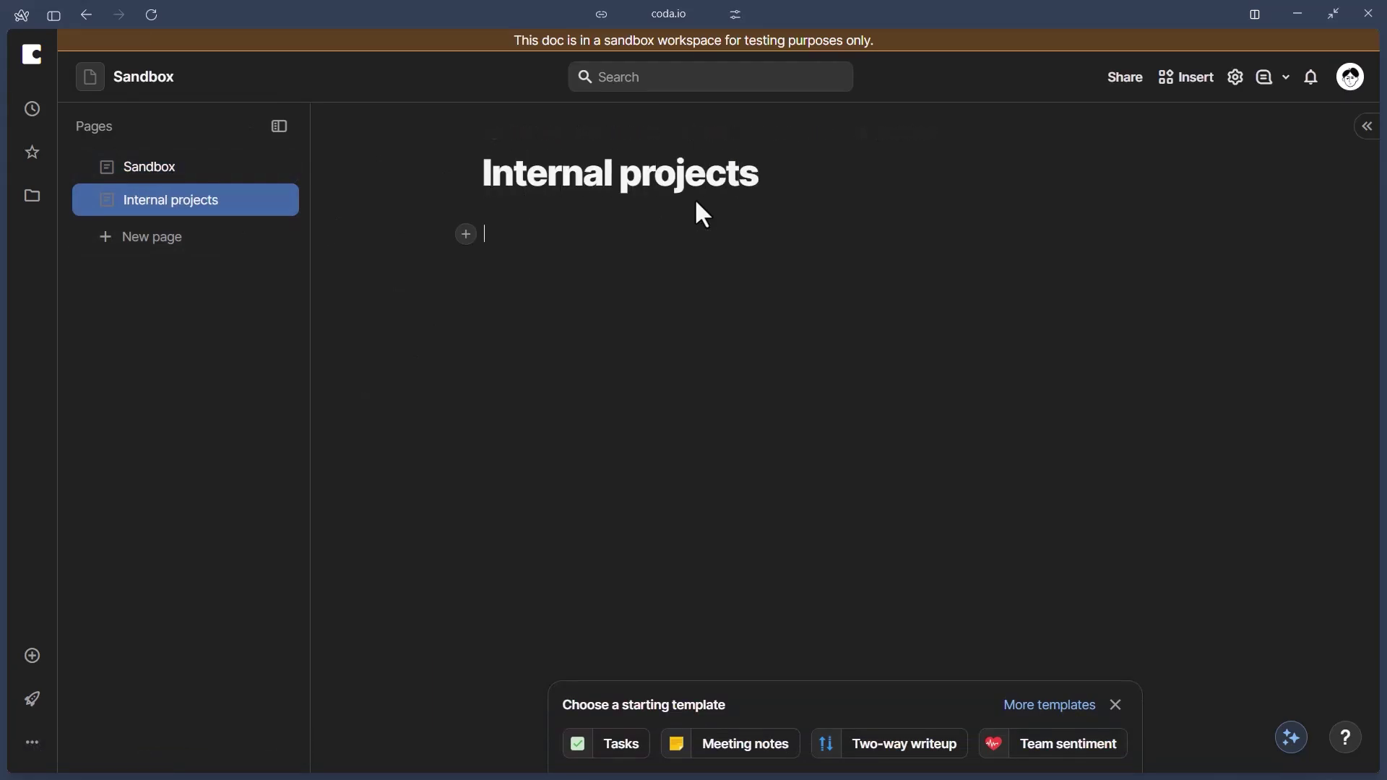
- Set the page width of the Internal projects page to Wide and close the page options
{"action": "left_click", "coordinate": [891, 133]}
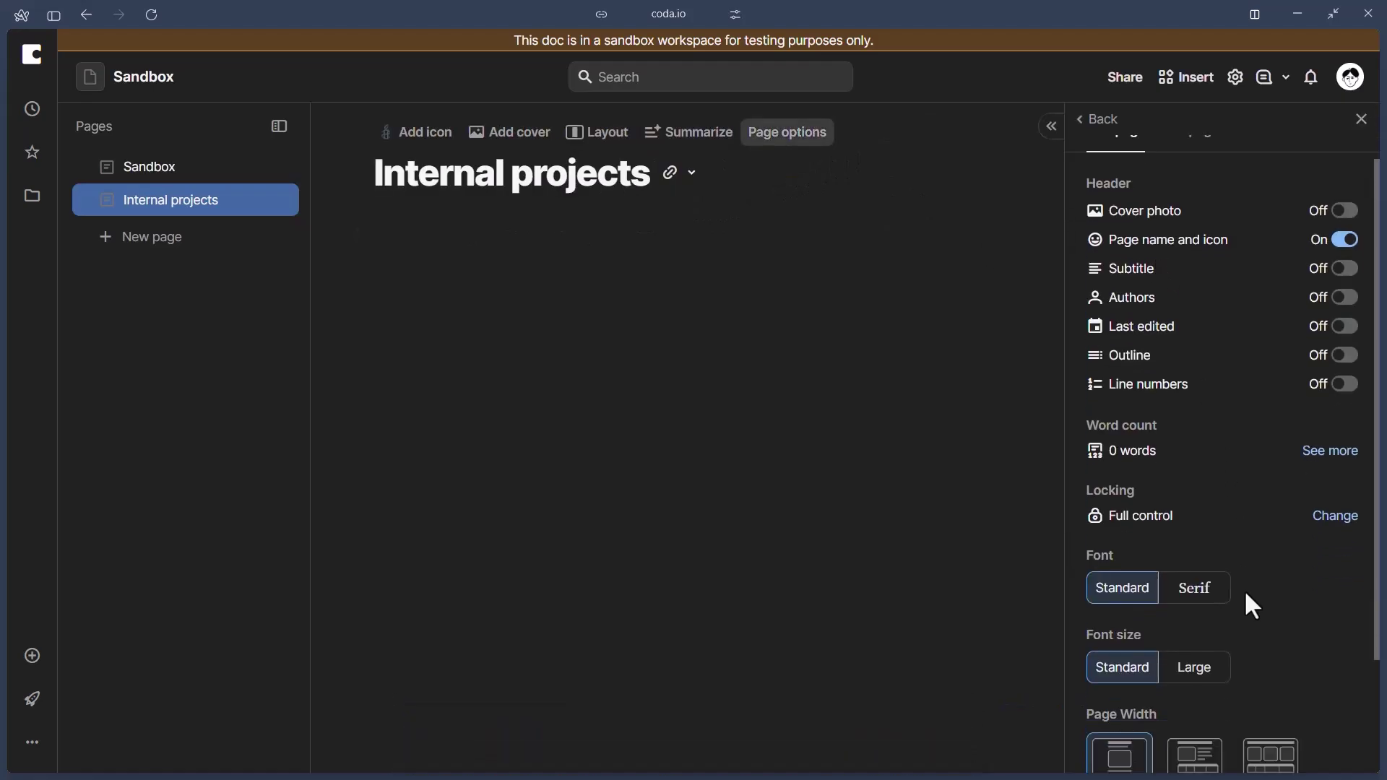
{"action": "scroll", "coordinate": [1245, 594], "scroll_direction": "down", "scroll_amount": 2}
{"action": "left_click", "coordinate": [1270, 640]}
{"action": "left_click", "coordinate": [1275, 652]}
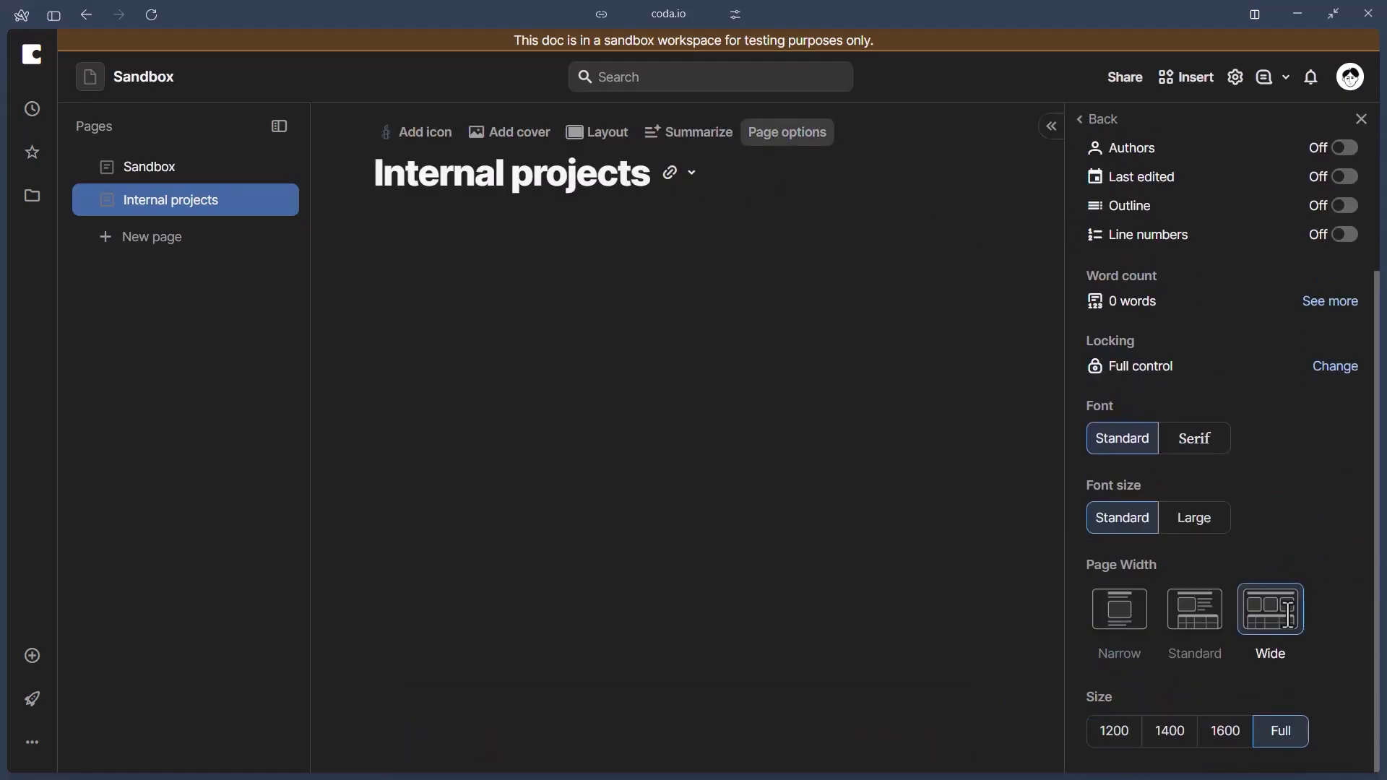
{"action": "left_click", "coordinate": [1361, 119]}
- Collapse the page list and insert a table connected to Projects below the Internal projects title
{"action": "left_click", "coordinate": [279, 127]}
{"action": "left_click", "coordinate": [538, 243]}
{"action": "type", "text": "/"}
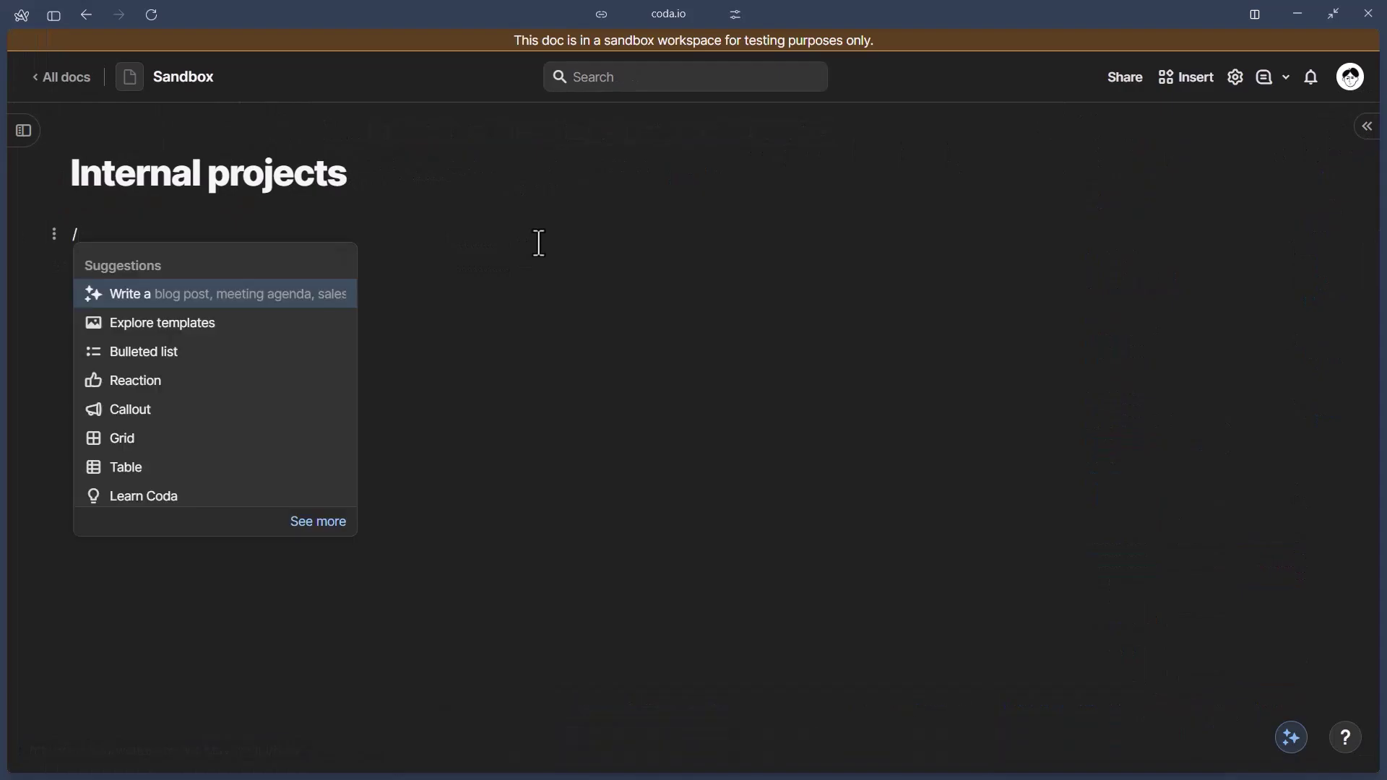
{"action": "type", "text": "table"}
{"action": "key", "text": "Return"}
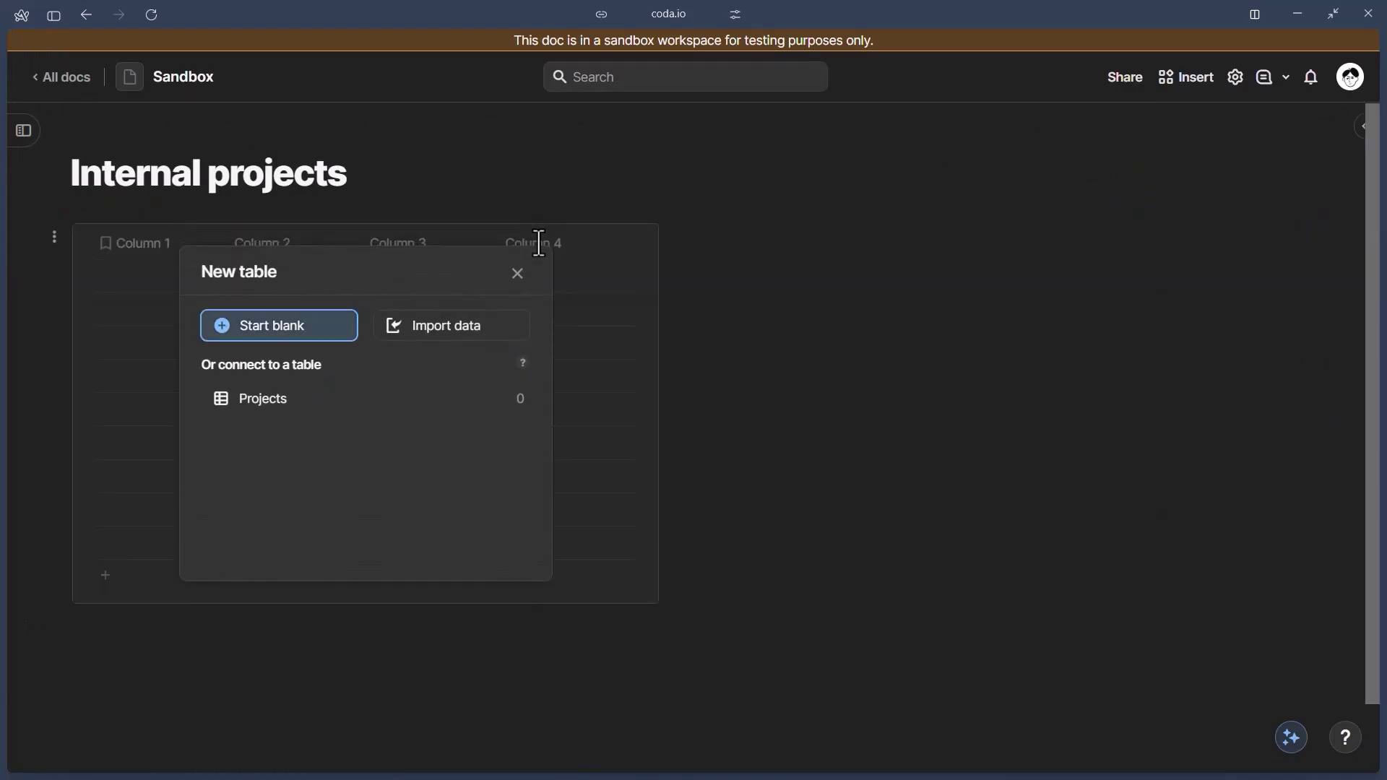
{"action": "left_click", "coordinate": [393, 401]}
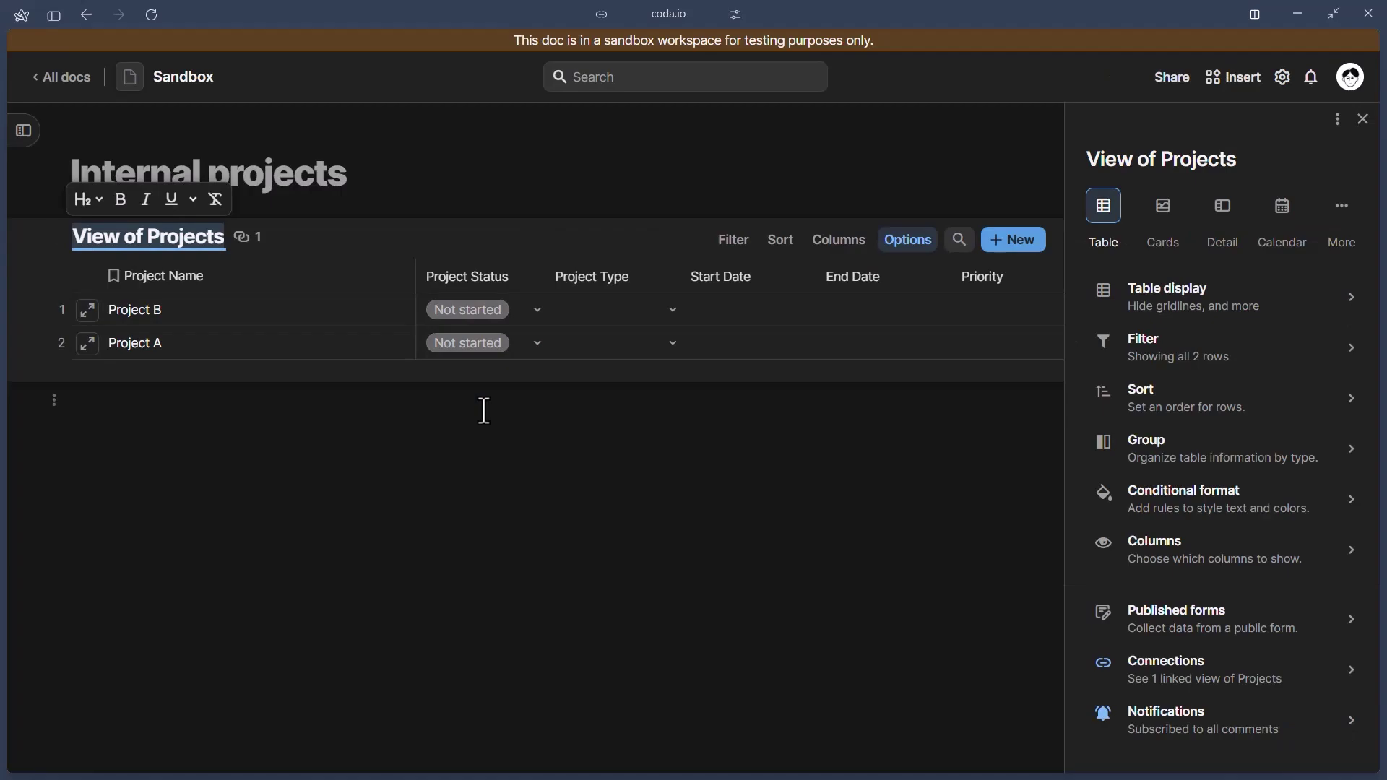
- Rename the new view of Projects as "Internal projects"
{"action": "key", "text": "BackSpace"}
{"action": "type", "text": "Internal projects"}
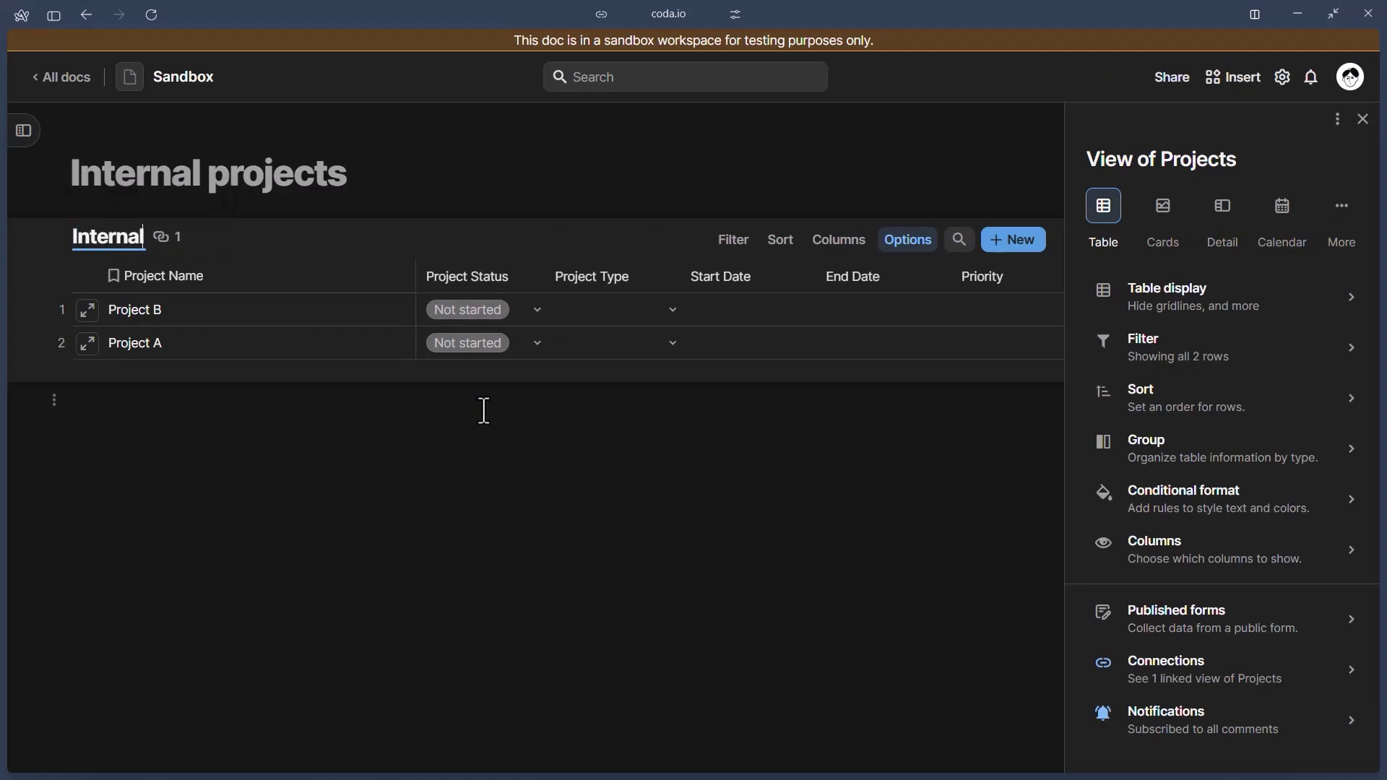
{"action": "key", "text": "Return"}
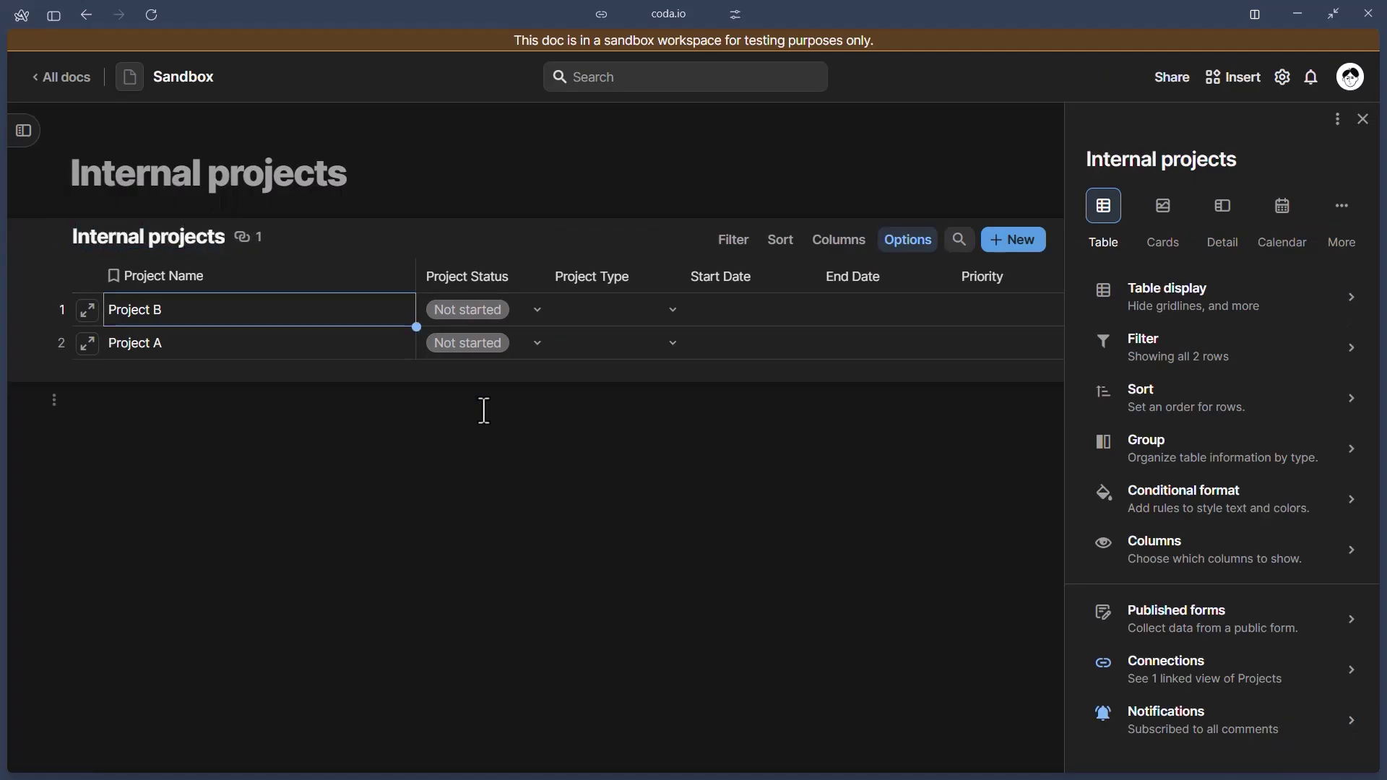
- Open Project B from the Internal projects view and open its Client project layout for editing
{"action": "left_click", "coordinate": [87, 309]}
{"action": "left_click", "coordinate": [1054, 110]}
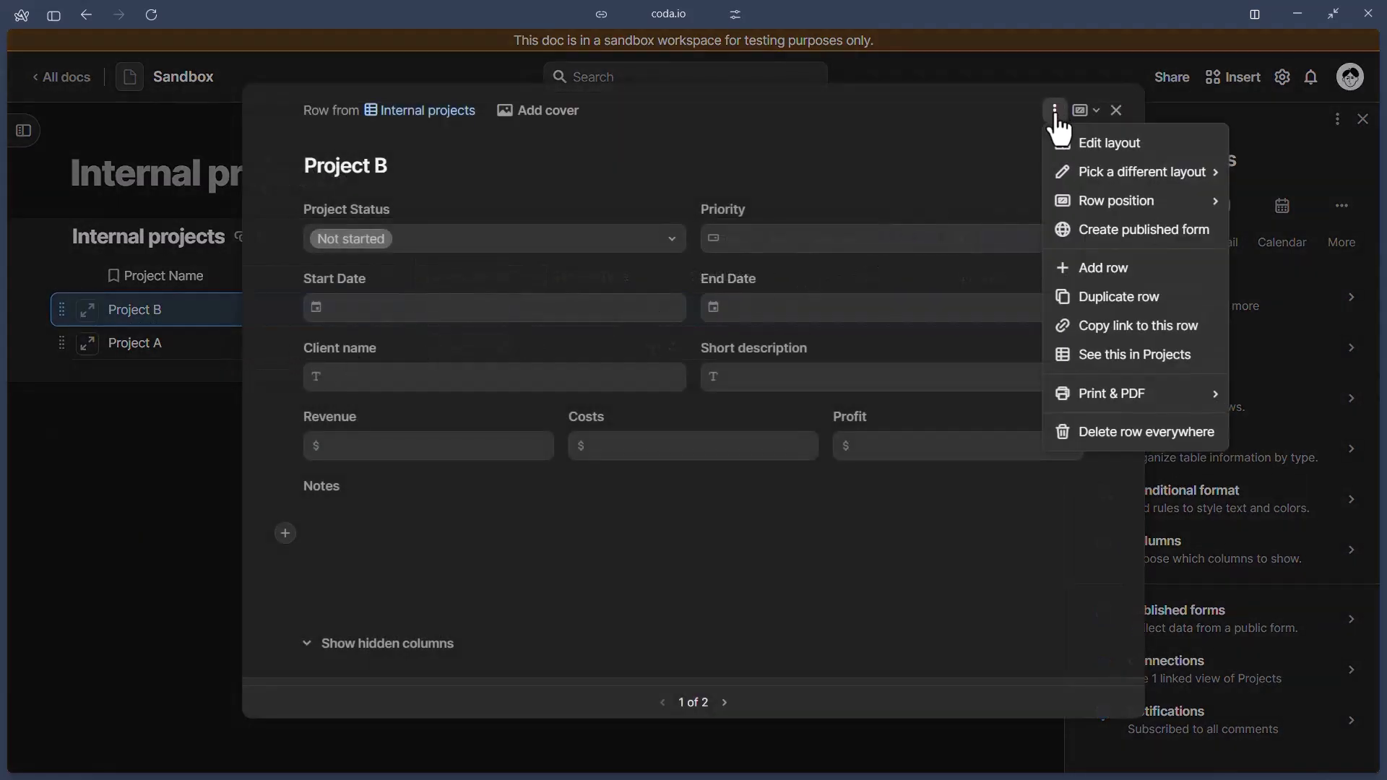
{"action": "mouse_move", "coordinate": [1078, 171]}
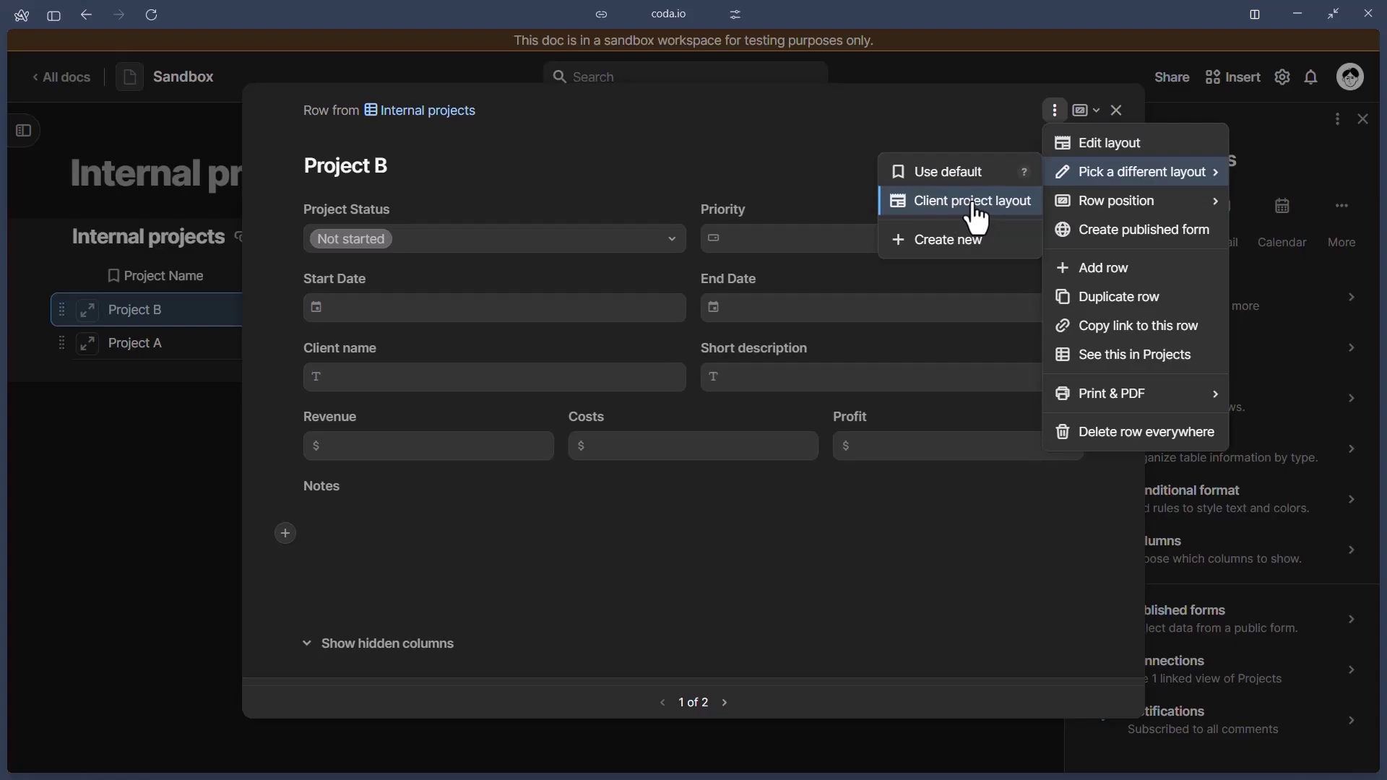
{"action": "left_click", "coordinate": [1101, 145]}
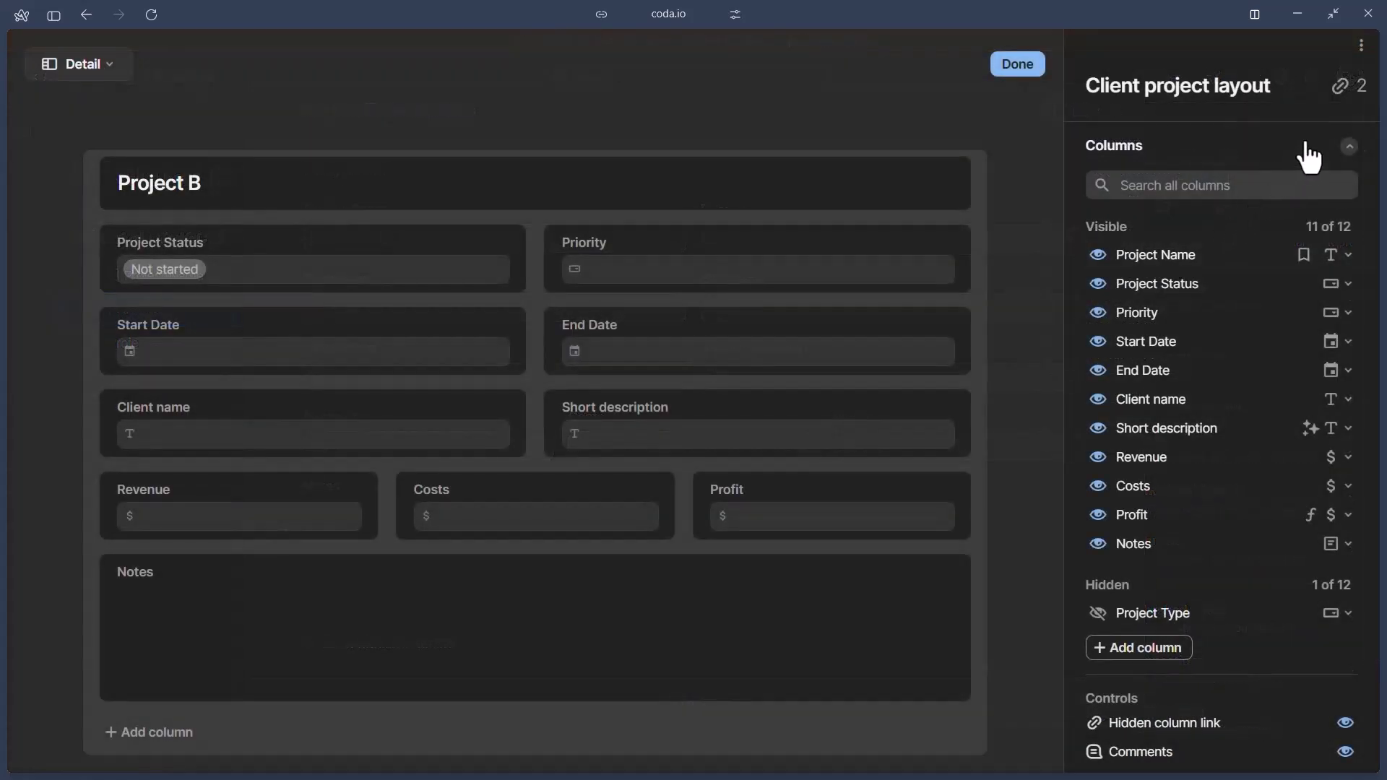
- Duplicate the Client project layout and name the copy "Internal project layout"
{"action": "left_click", "coordinate": [1359, 46]}
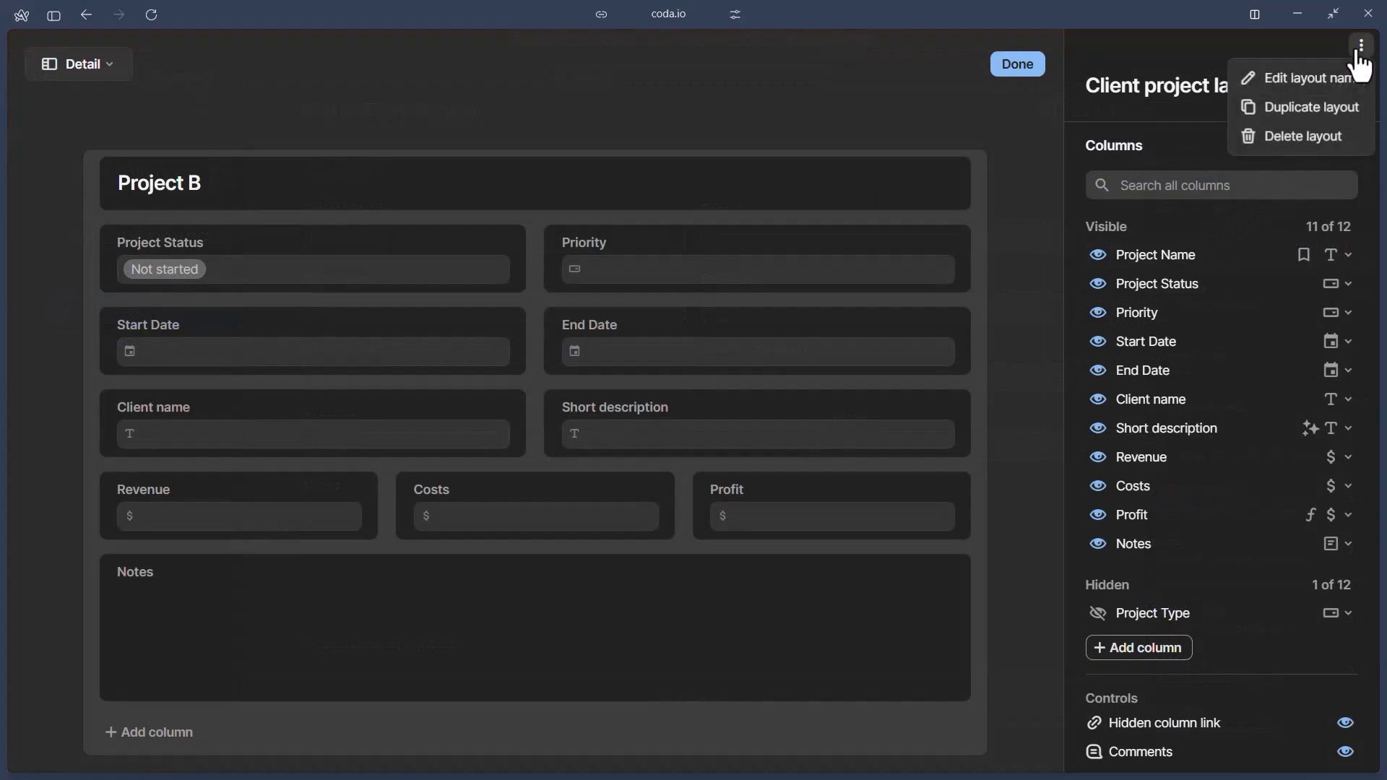
{"action": "left_click", "coordinate": [1327, 109]}
{"action": "left_click", "coordinate": [1131, 102]}
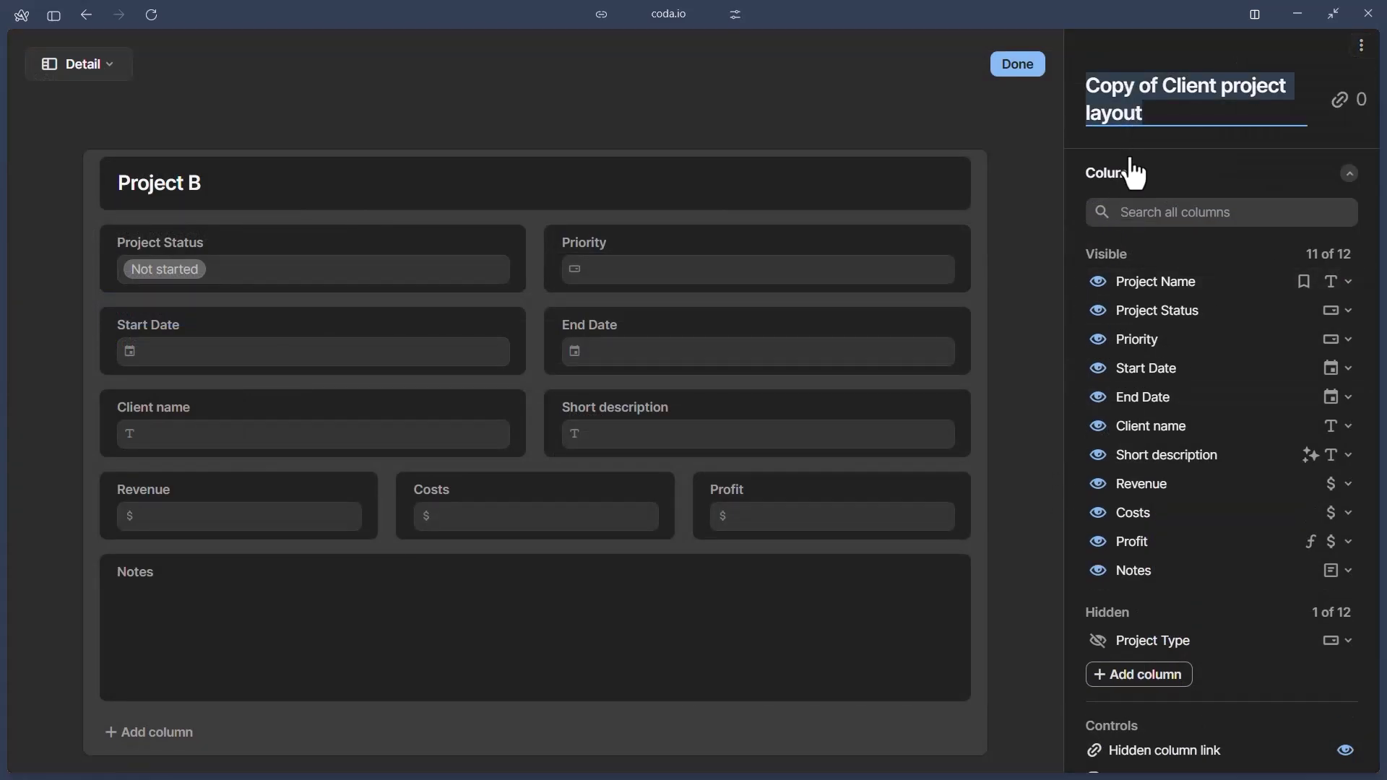
{"action": "key", "text": "BackSpace"}
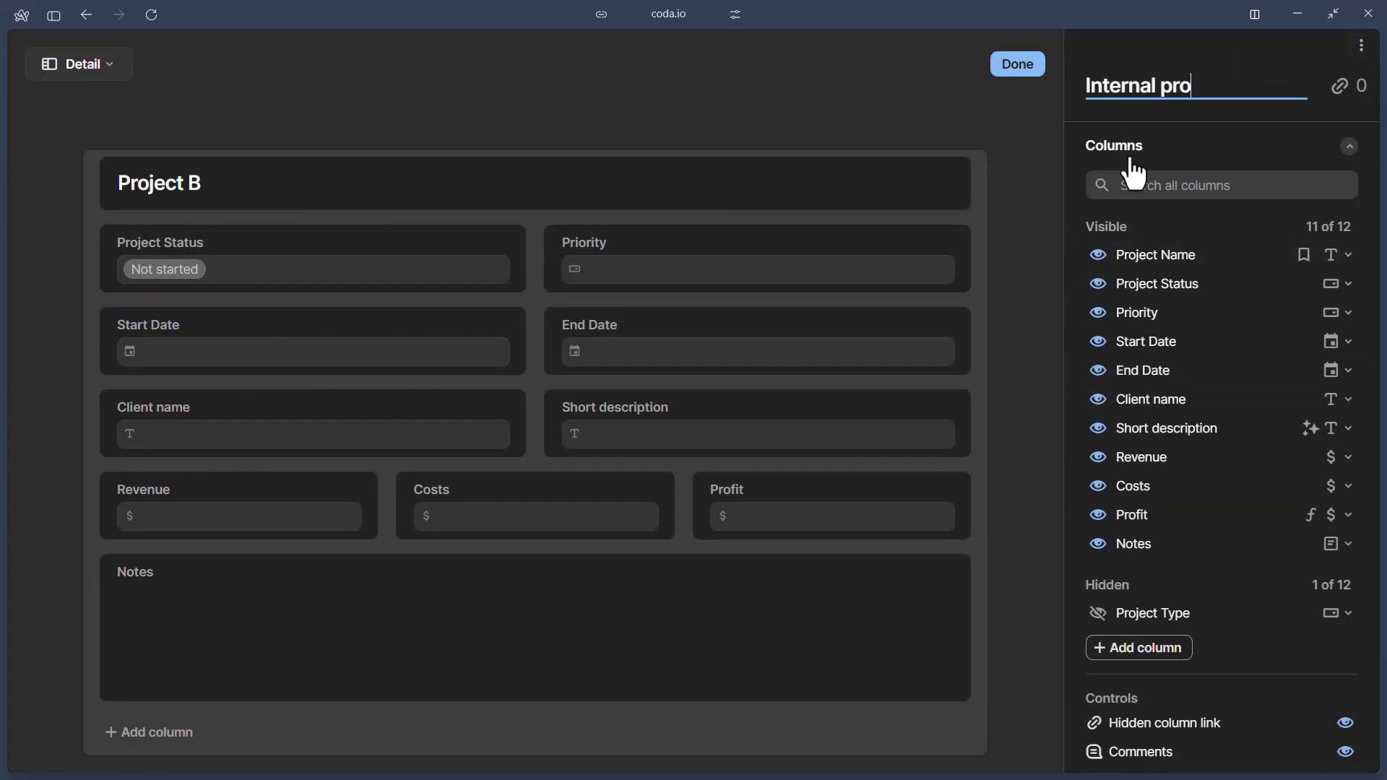
{"action": "type", "text": "Internal project layout"}
{"action": "key", "text": "Return"}
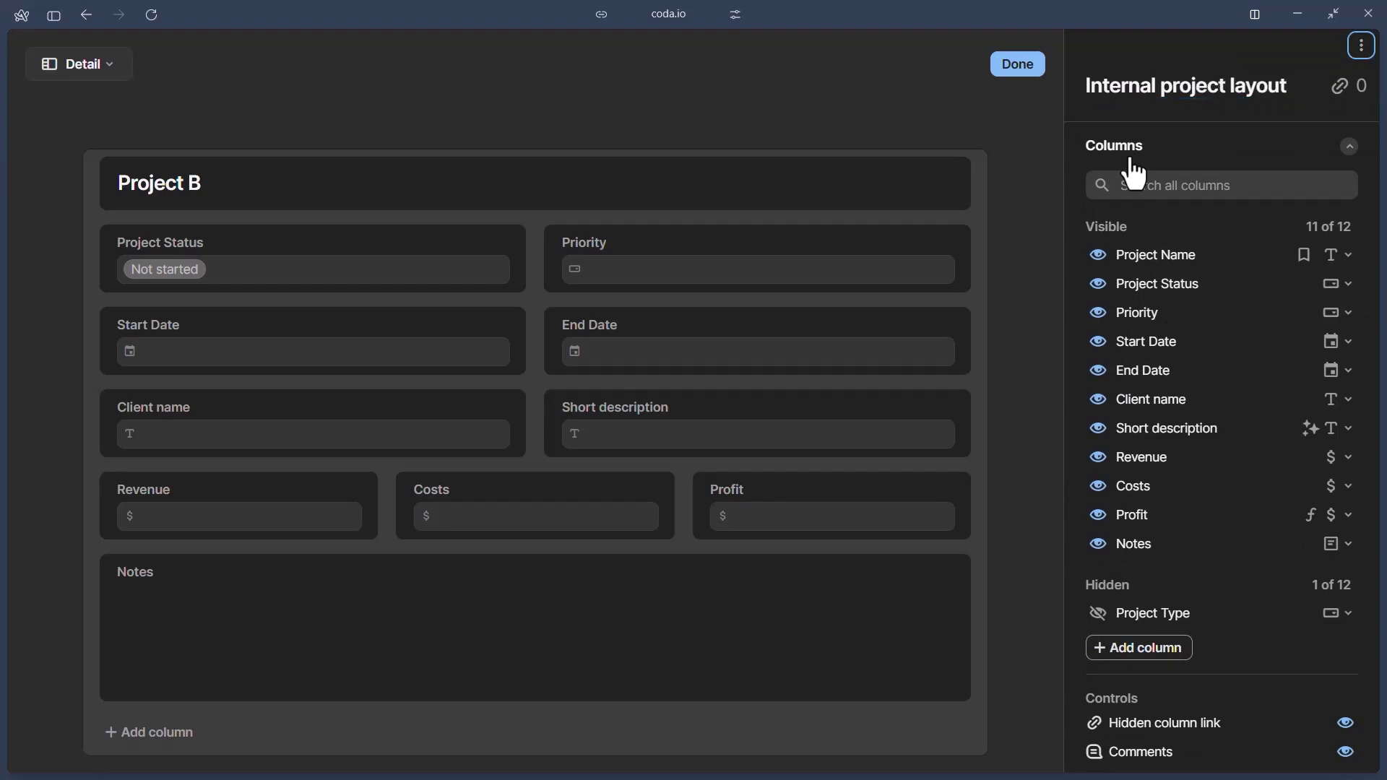
- Hide the Client name, Revenue, Costs and Profit columns from the Internal project layout
{"action": "left_click_drag", "start_coordinate": [1147, 259], "coordinate": [376, 292]}
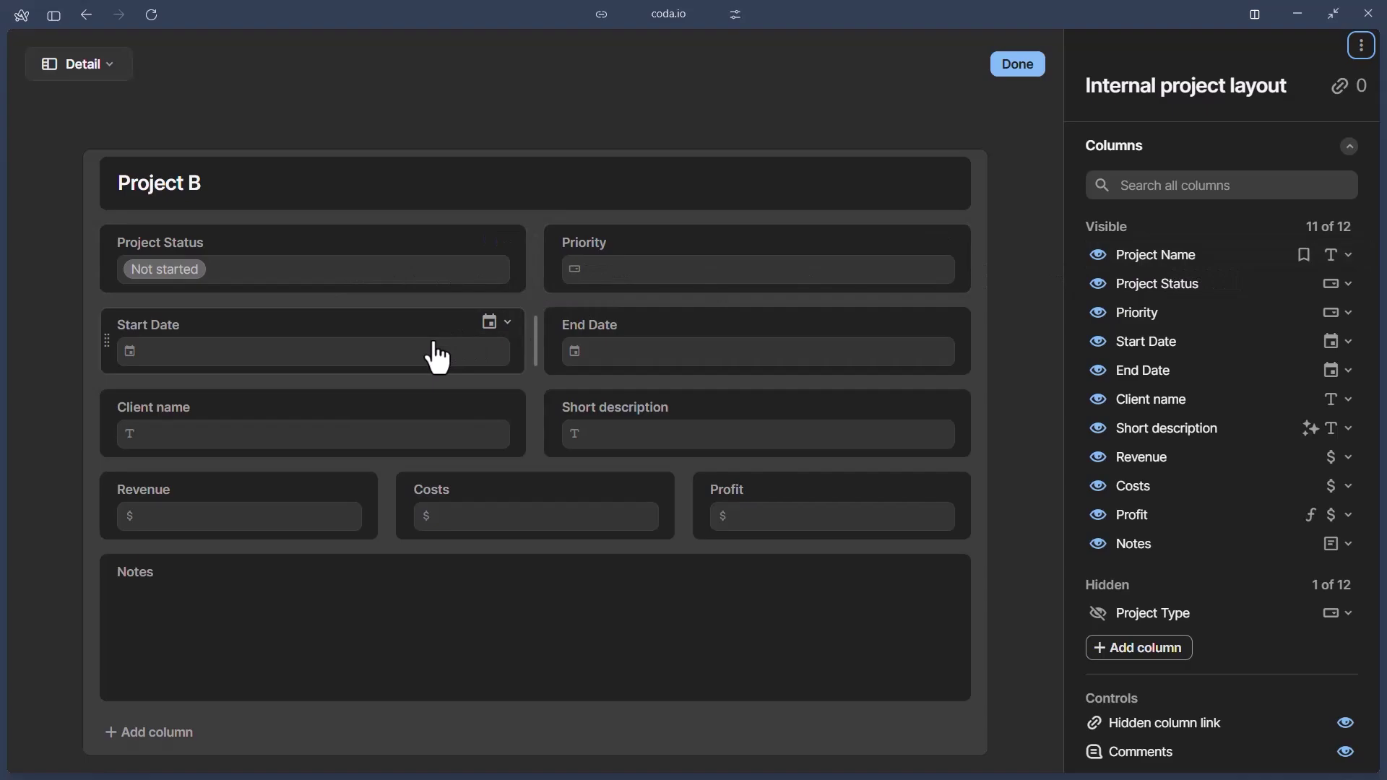
{"action": "left_click", "coordinate": [1097, 400]}
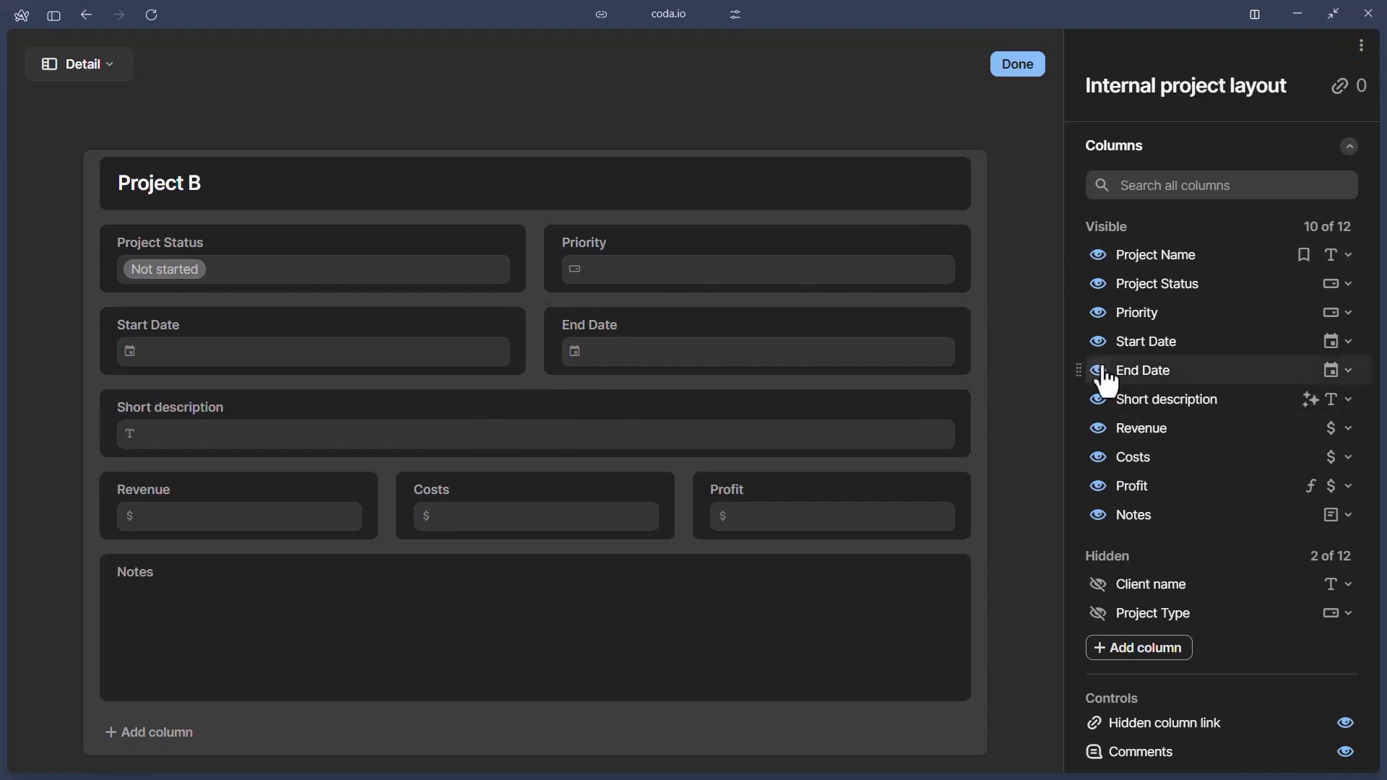
{"action": "left_click", "coordinate": [1099, 428]}
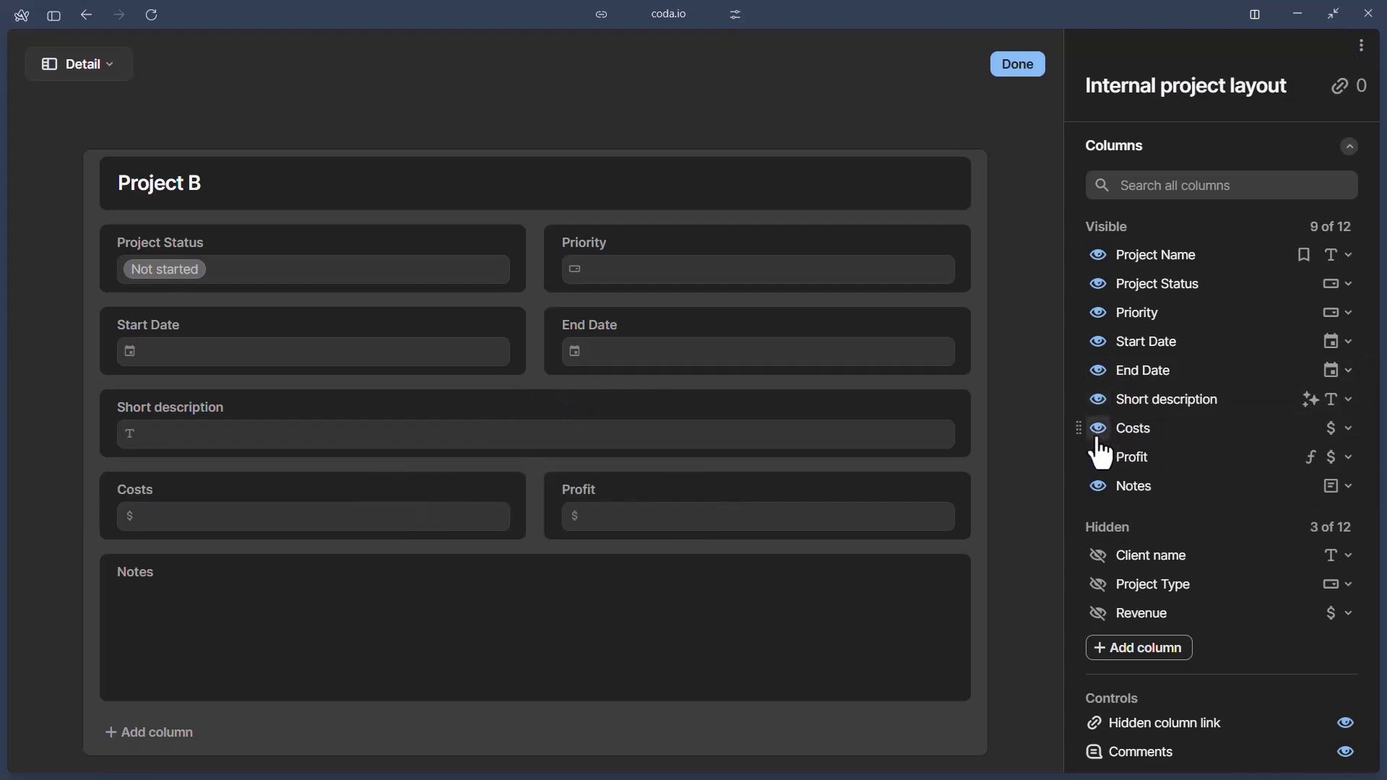
{"action": "left_click", "coordinate": [1099, 428]}
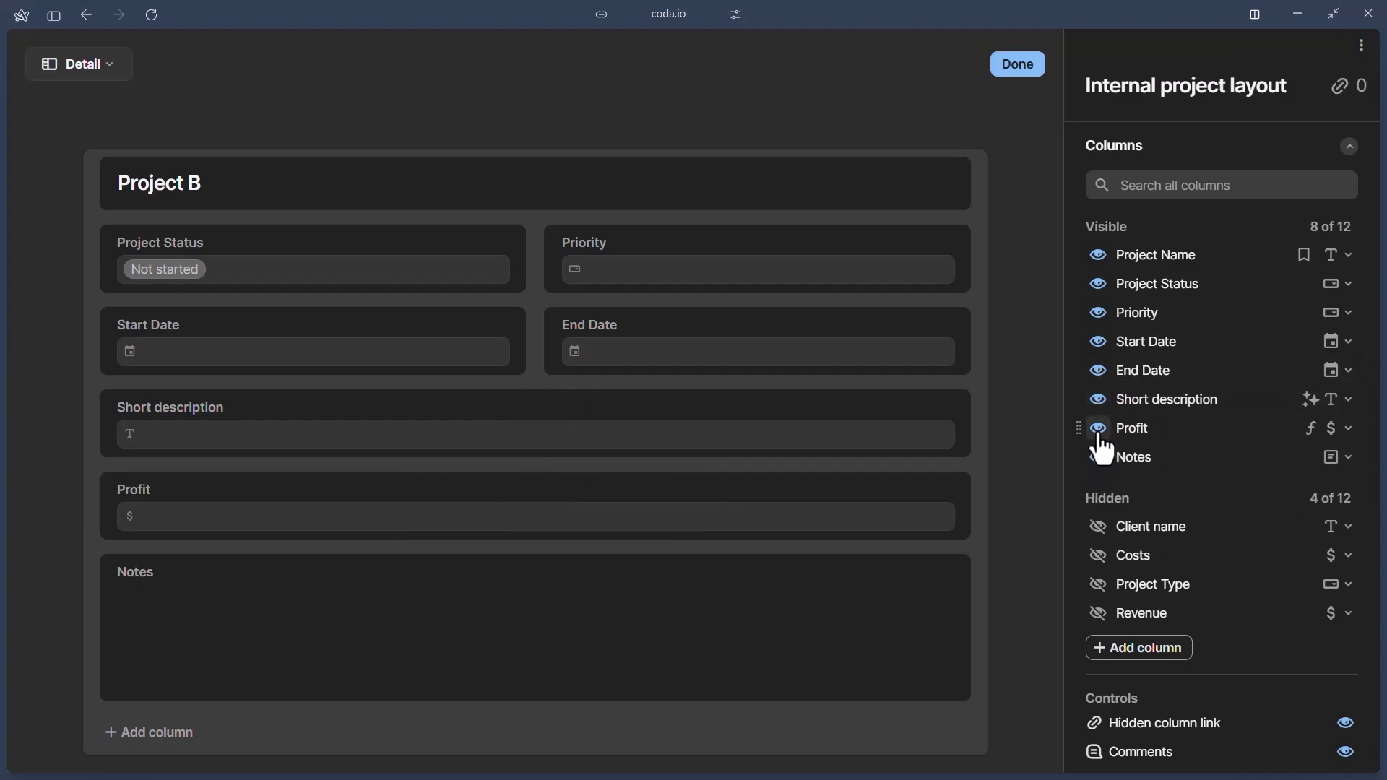
{"action": "left_click", "coordinate": [1098, 428]}
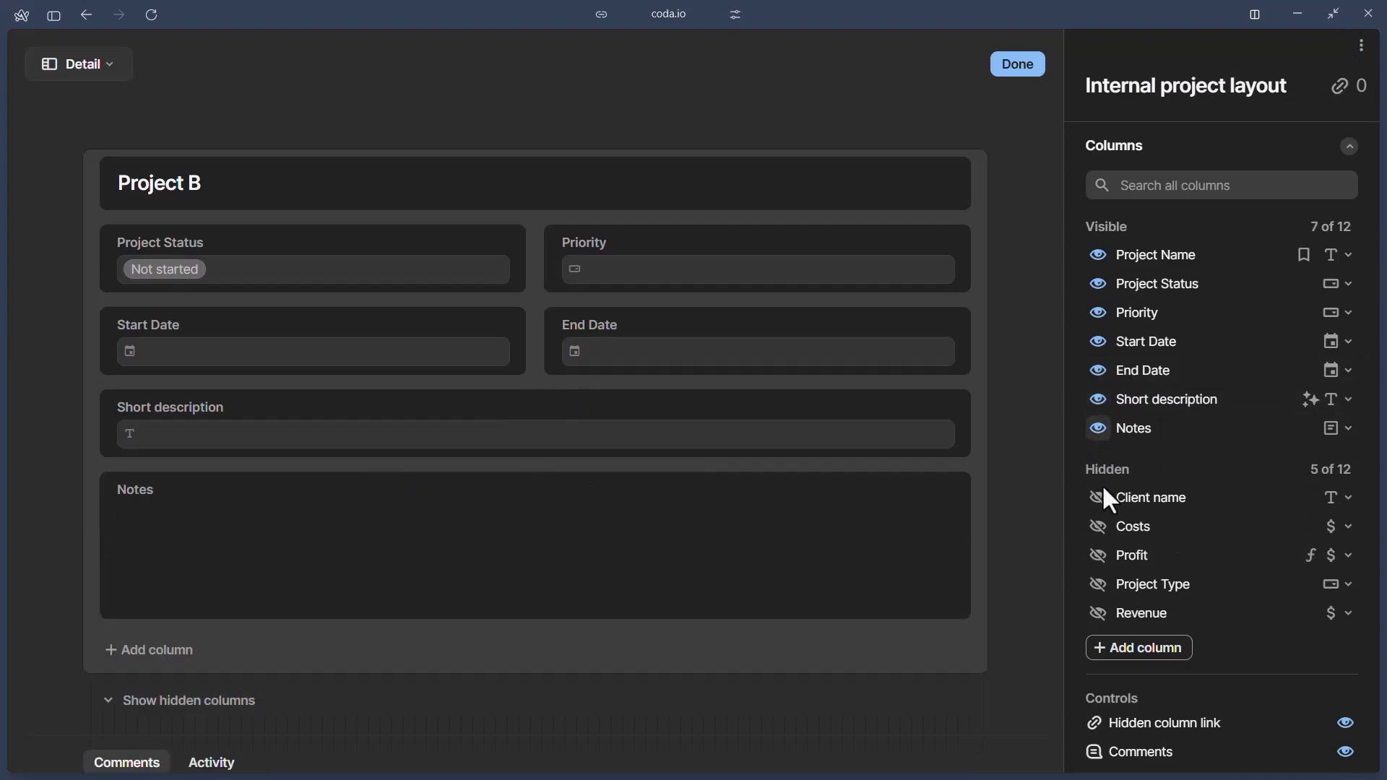
- Show Project Type beside Priority and turn off the hidden column link, finishing the Internal project layout
{"action": "left_click", "coordinate": [1098, 585]}
{"action": "left_click_drag", "start_coordinate": [340, 681], "coordinate": [894, 309]}
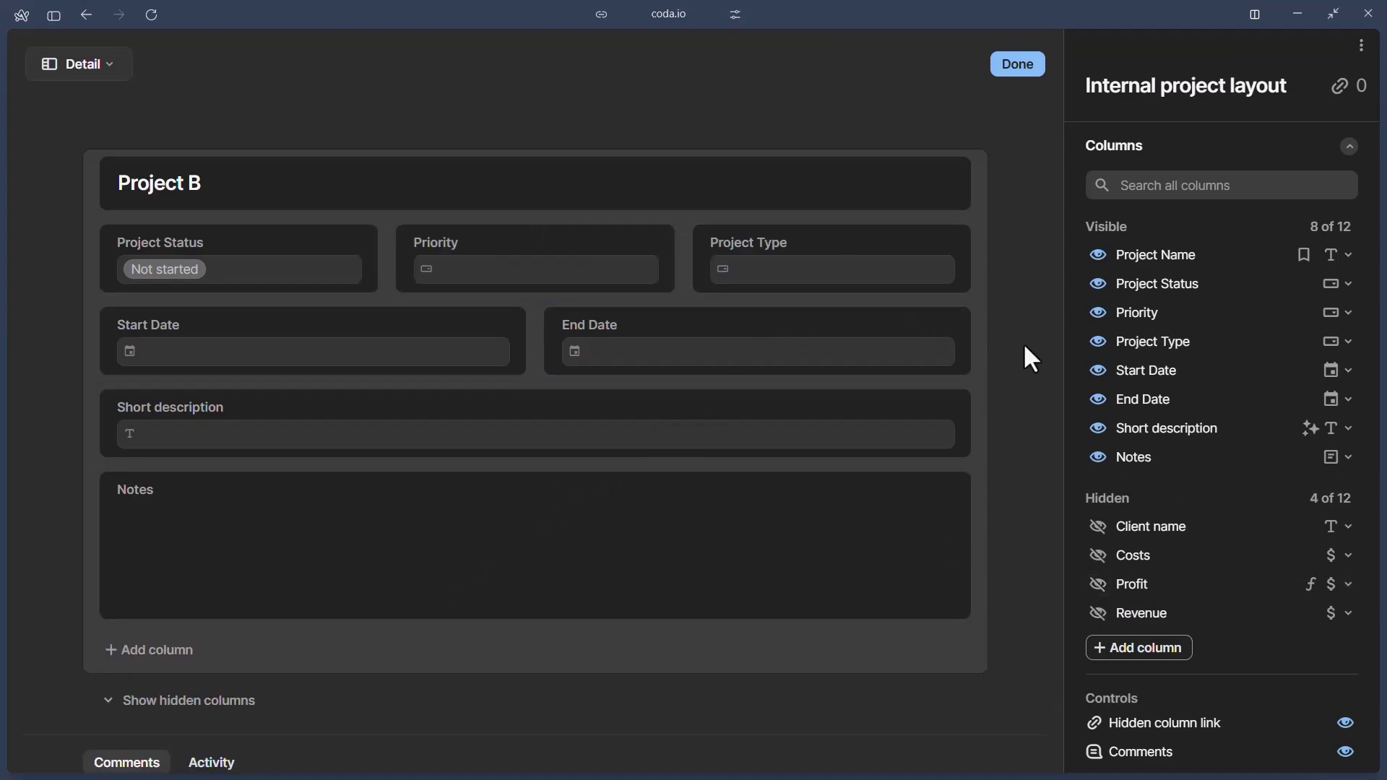
{"action": "left_click", "coordinate": [1346, 724]}
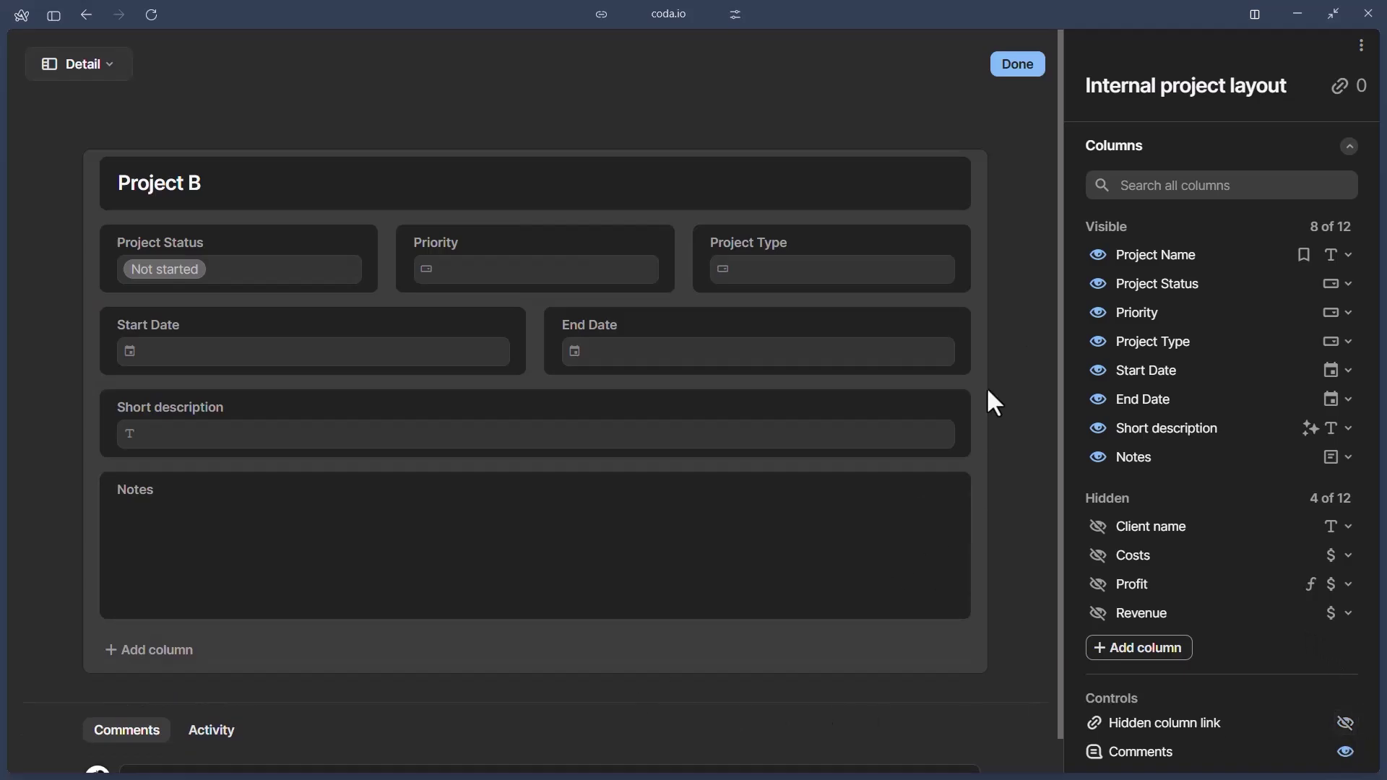
{"action": "left_click", "coordinate": [1017, 66]}
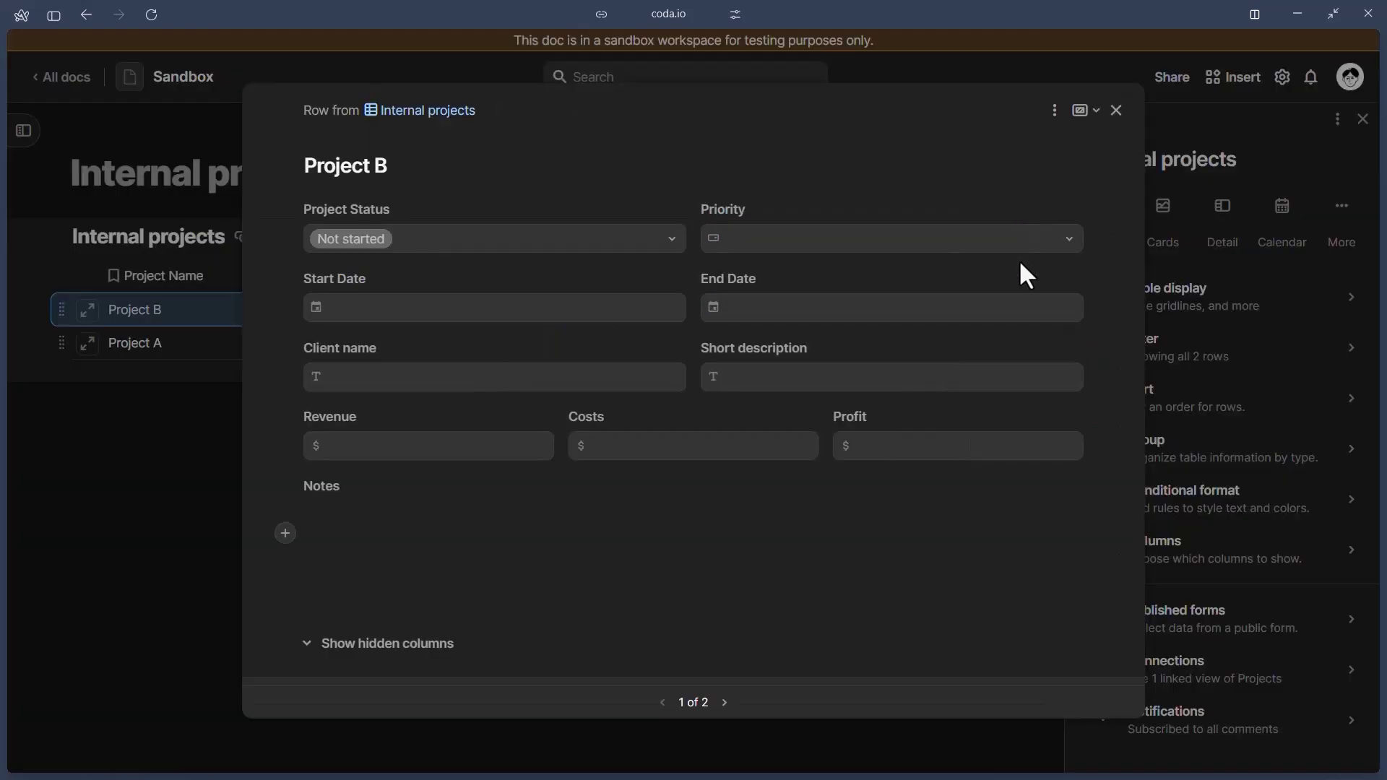
- Apply the Internal project layout to rows of the Internal projects view and close the Project B row
{"action": "left_click", "coordinate": [1054, 110]}
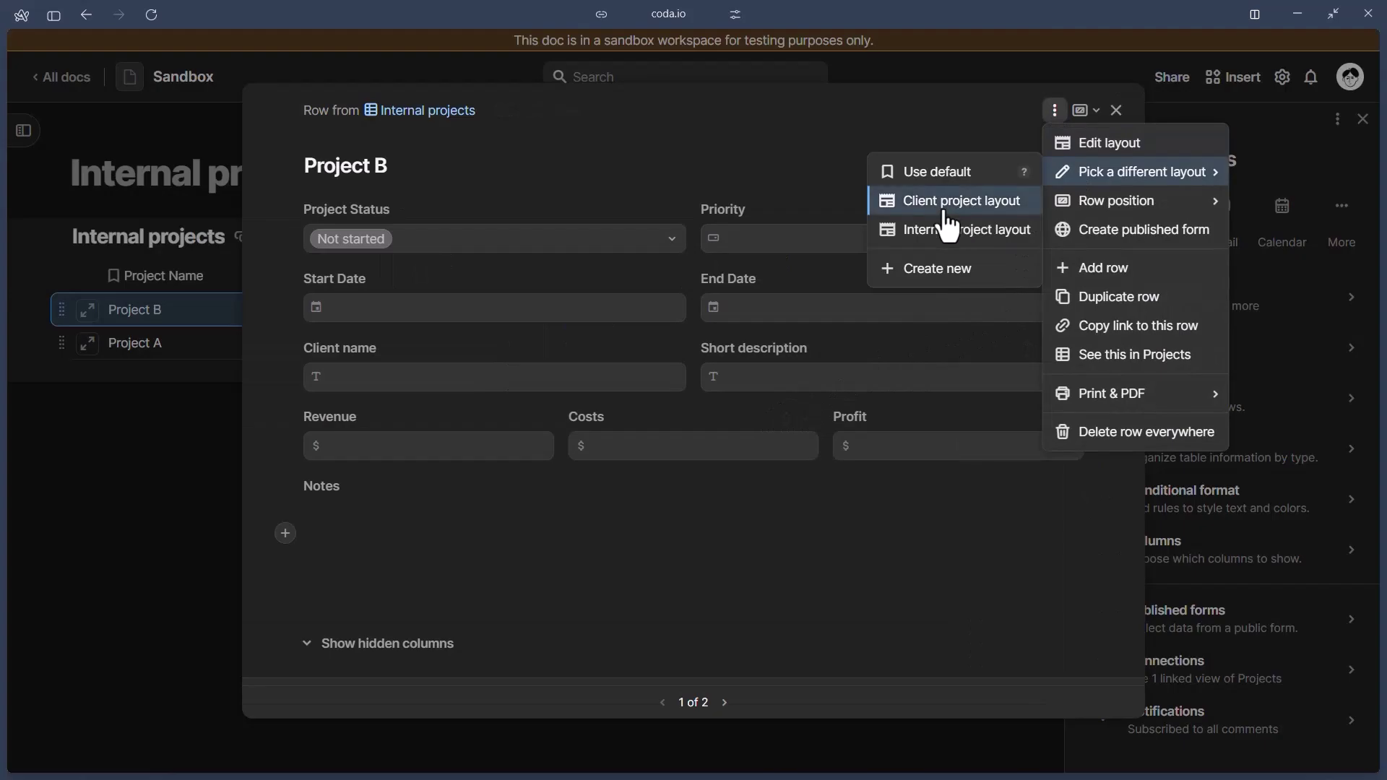
{"action": "left_click", "coordinate": [944, 229]}
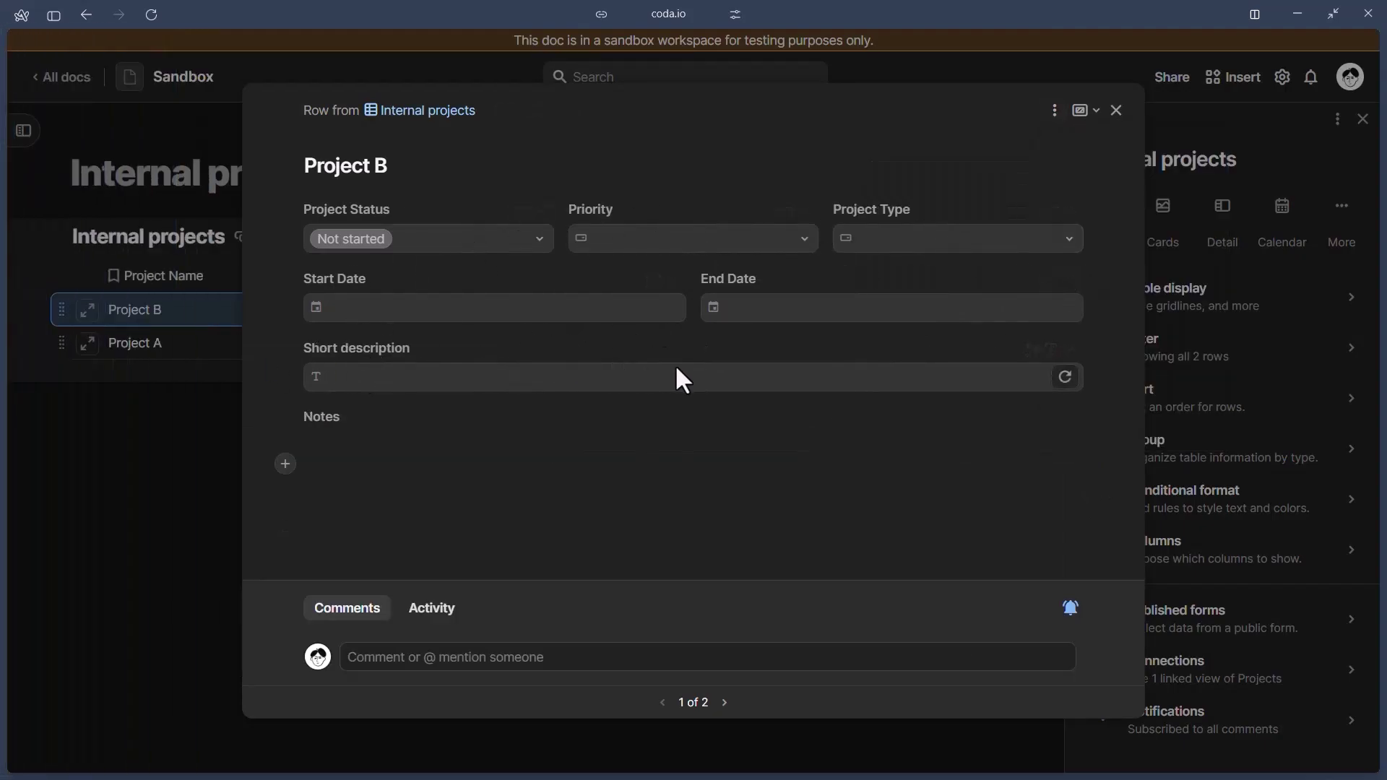
{"action": "left_click", "coordinate": [192, 395]}
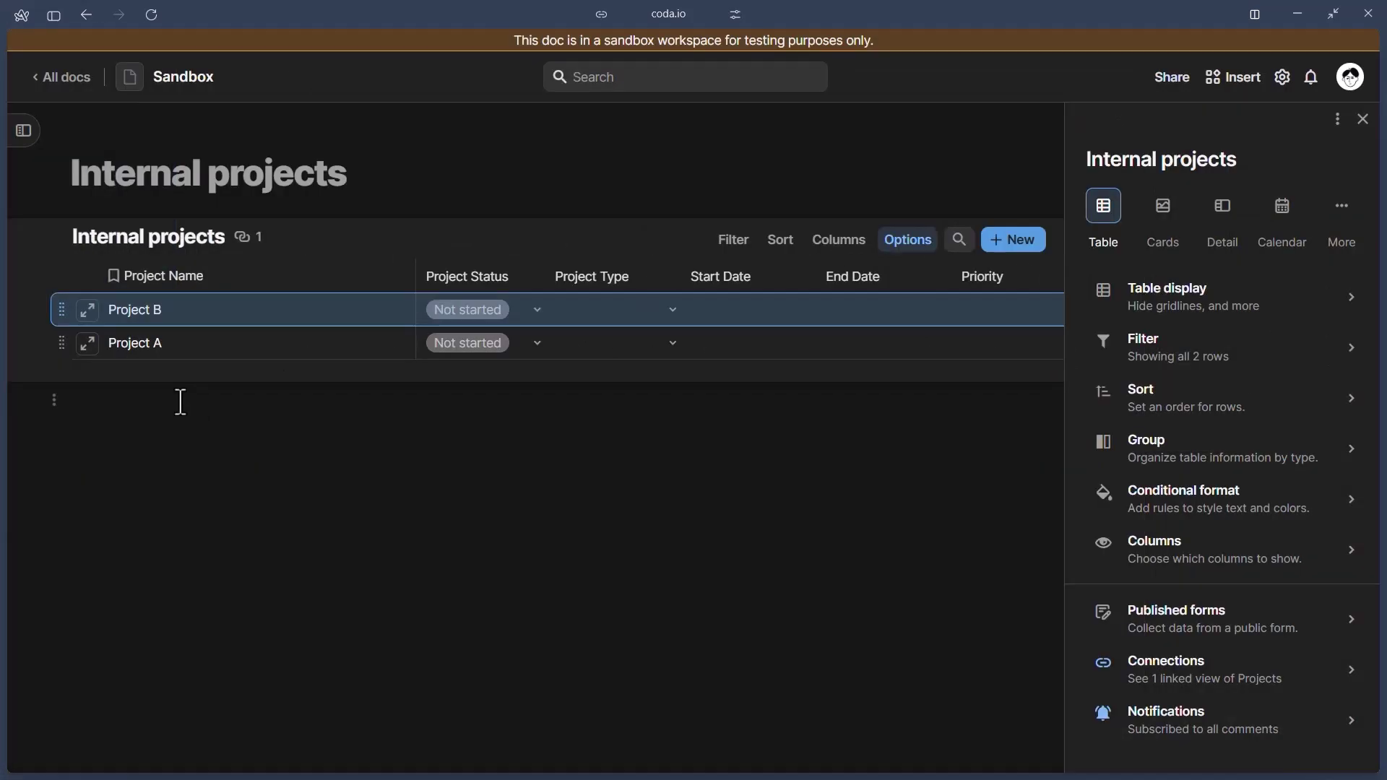
- Filter the Internal projects view to rows whose Project Type does not contain Client, and close the filter settings
{"action": "left_click", "coordinate": [1201, 360]}
{"action": "left_click", "coordinate": [1189, 401]}
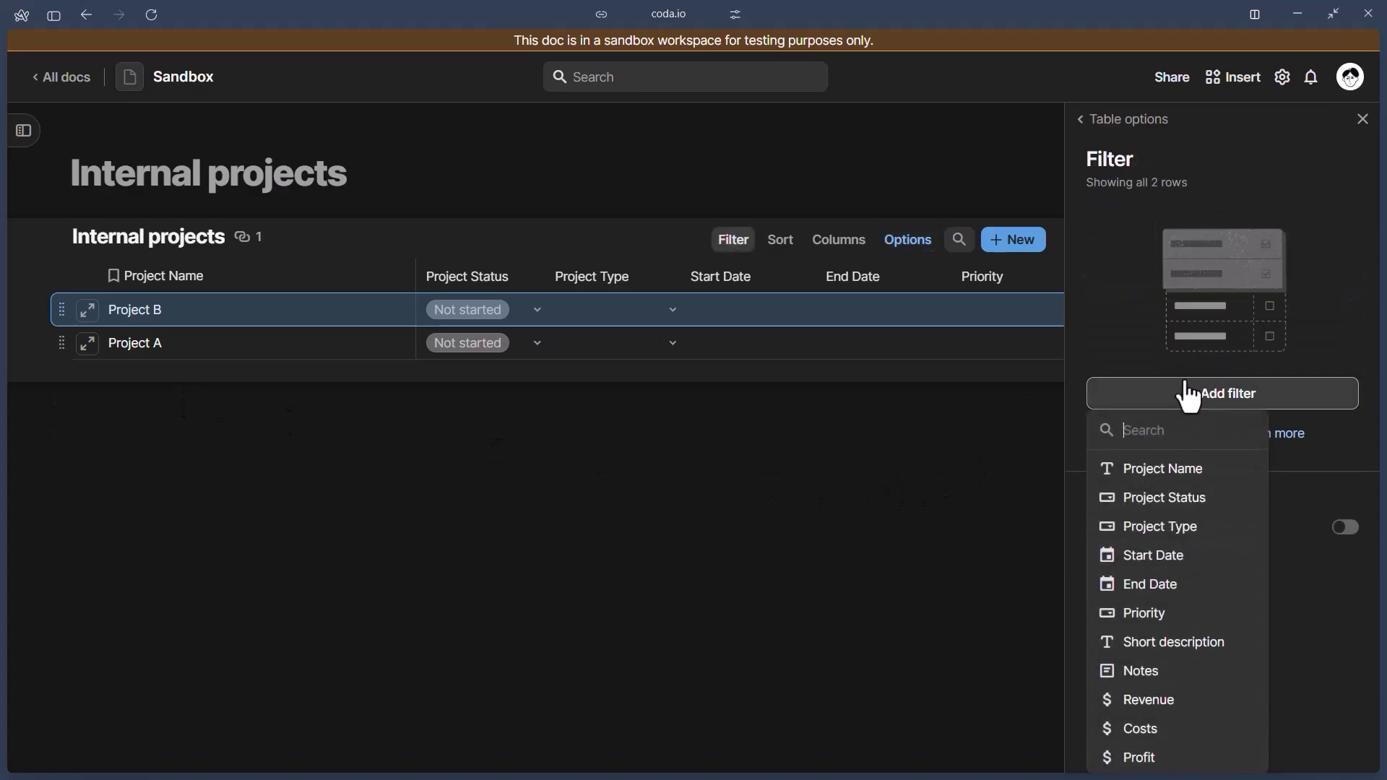
{"action": "left_click", "coordinate": [1166, 532]}
{"action": "left_click", "coordinate": [1176, 245]}
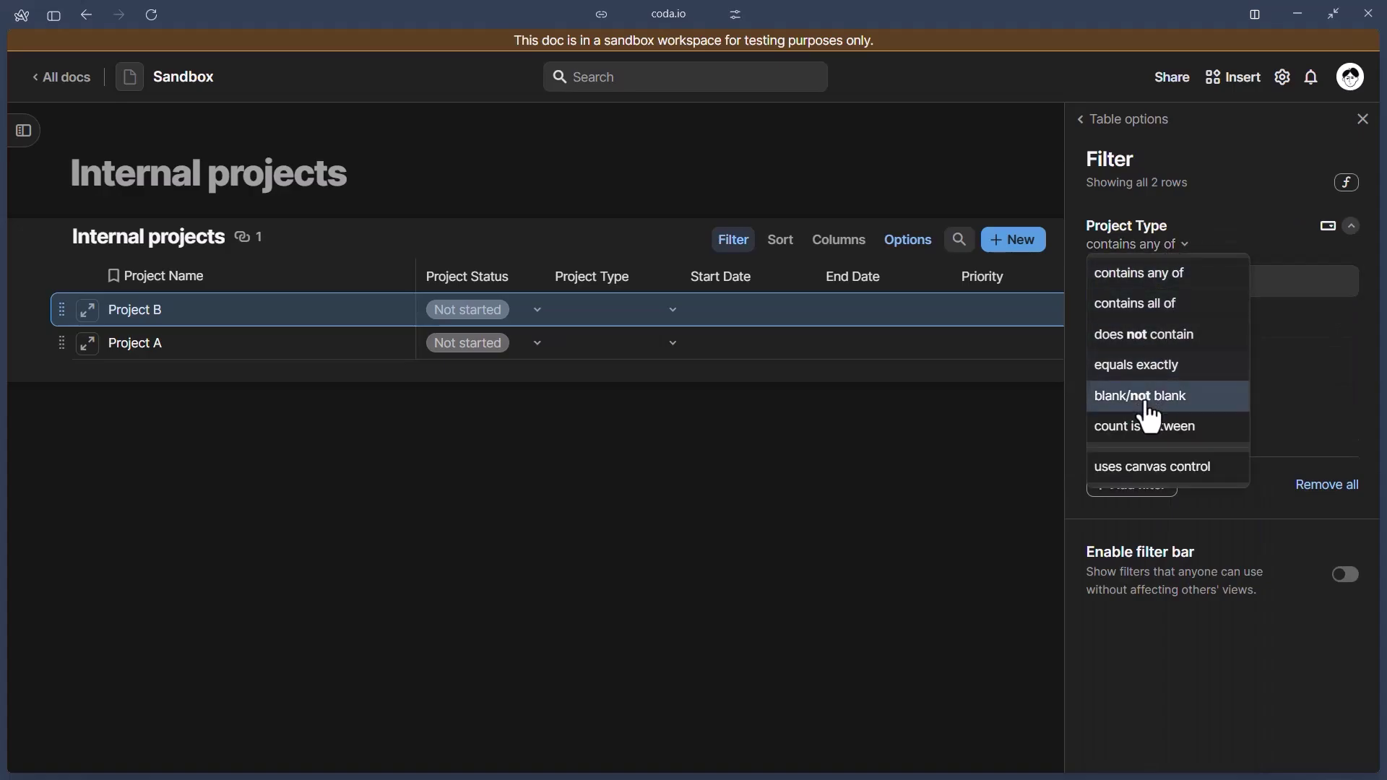
{"action": "left_click", "coordinate": [1158, 334]}
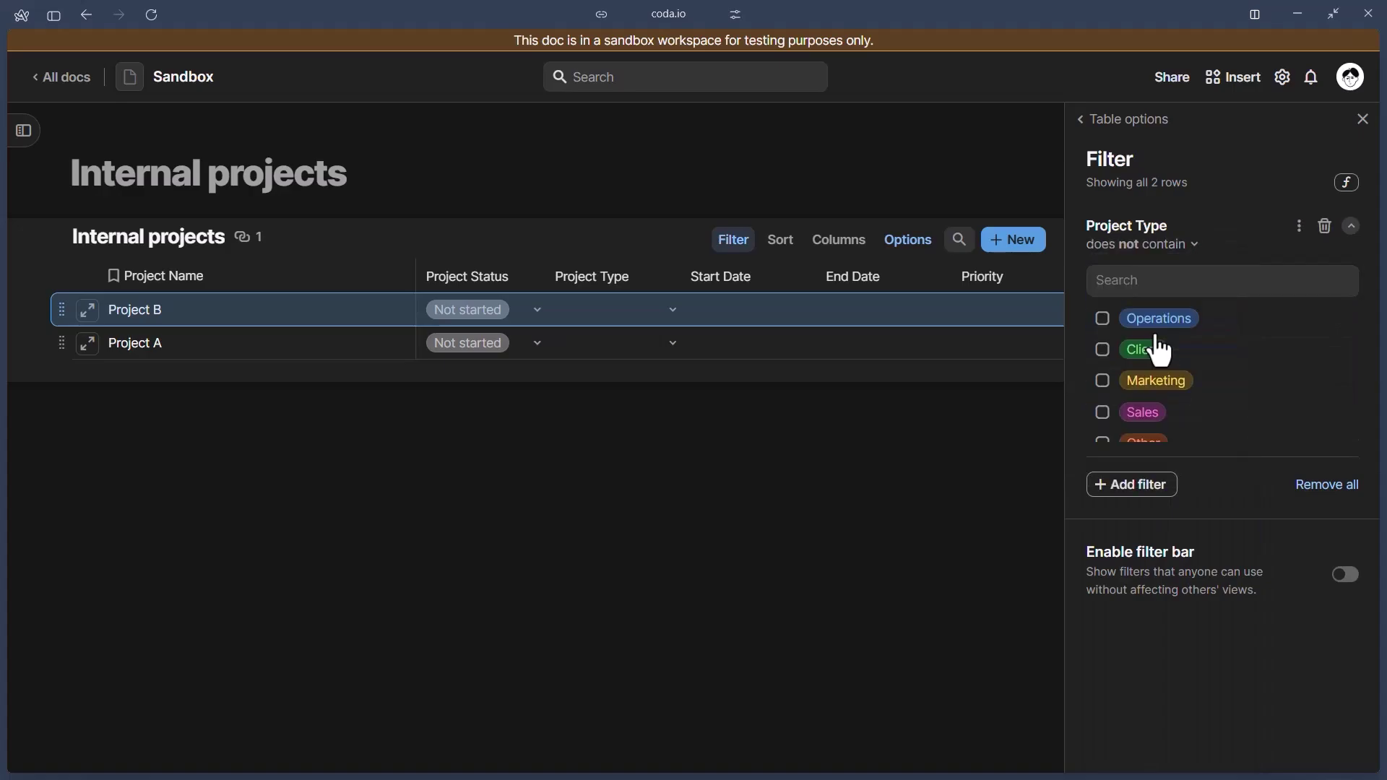
{"action": "scroll", "coordinate": [1155, 382], "scroll_direction": "down", "scroll_amount": 2}
{"action": "scroll", "coordinate": [1161, 393], "scroll_direction": "up", "scroll_amount": 2}
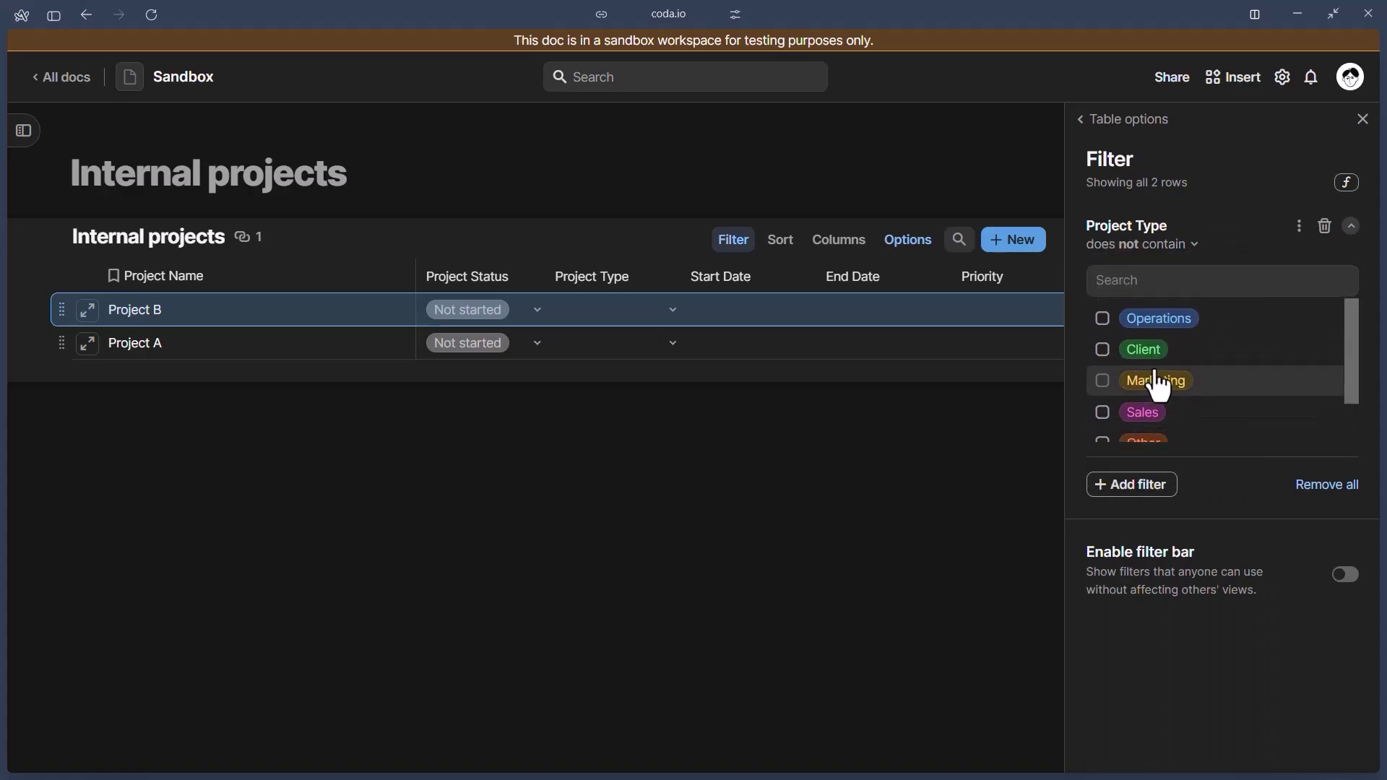
{"action": "left_click", "coordinate": [1151, 351]}
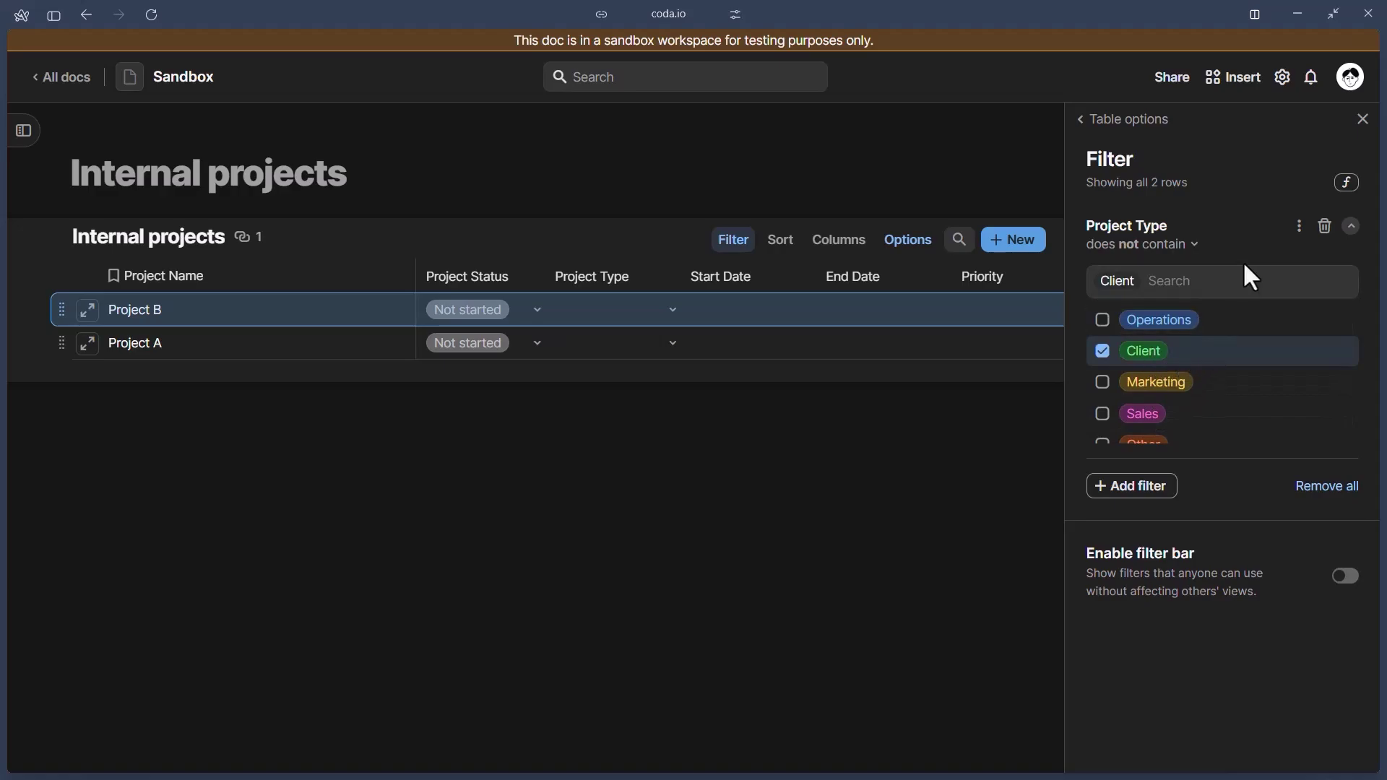
{"action": "left_click", "coordinate": [1363, 119]}
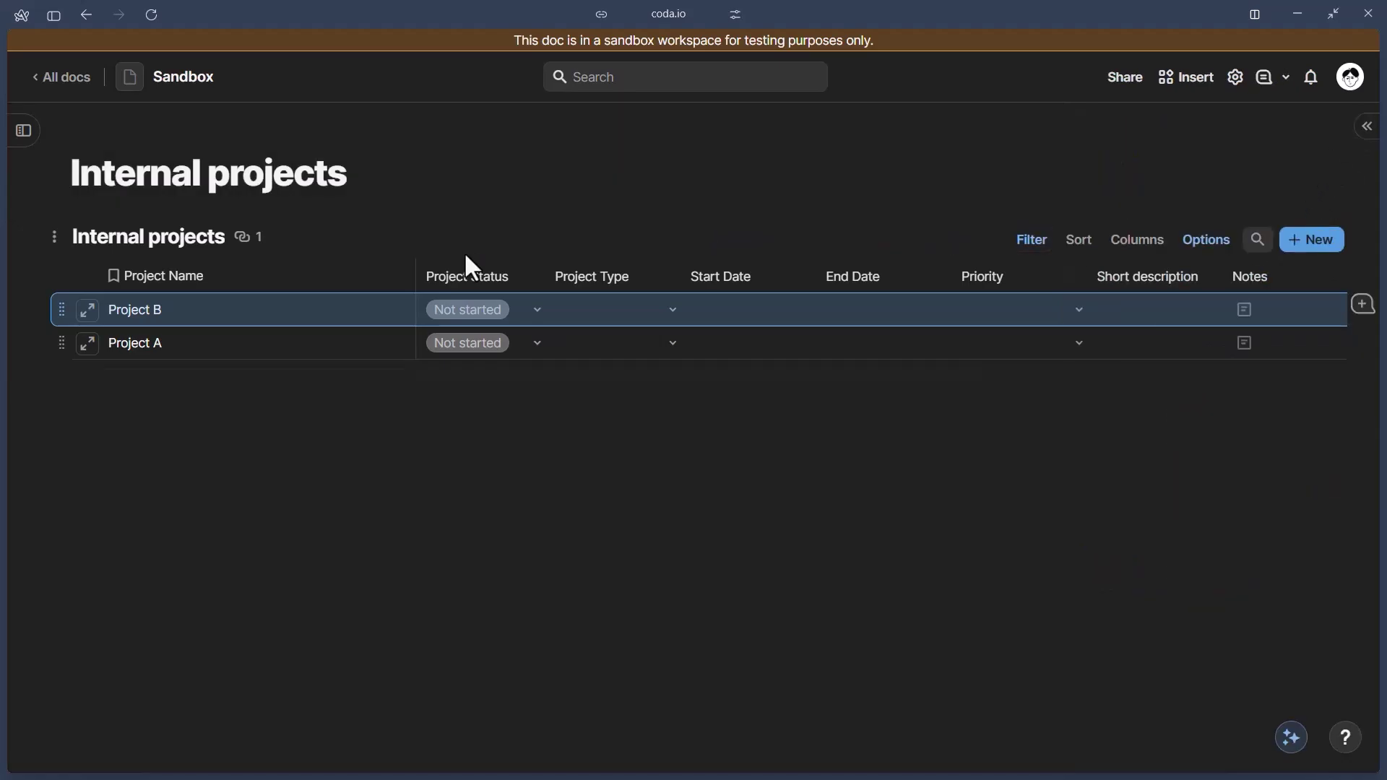
- Set the Project Type of both Project B and Project A to Client
{"action": "left_click", "coordinate": [643, 311]}
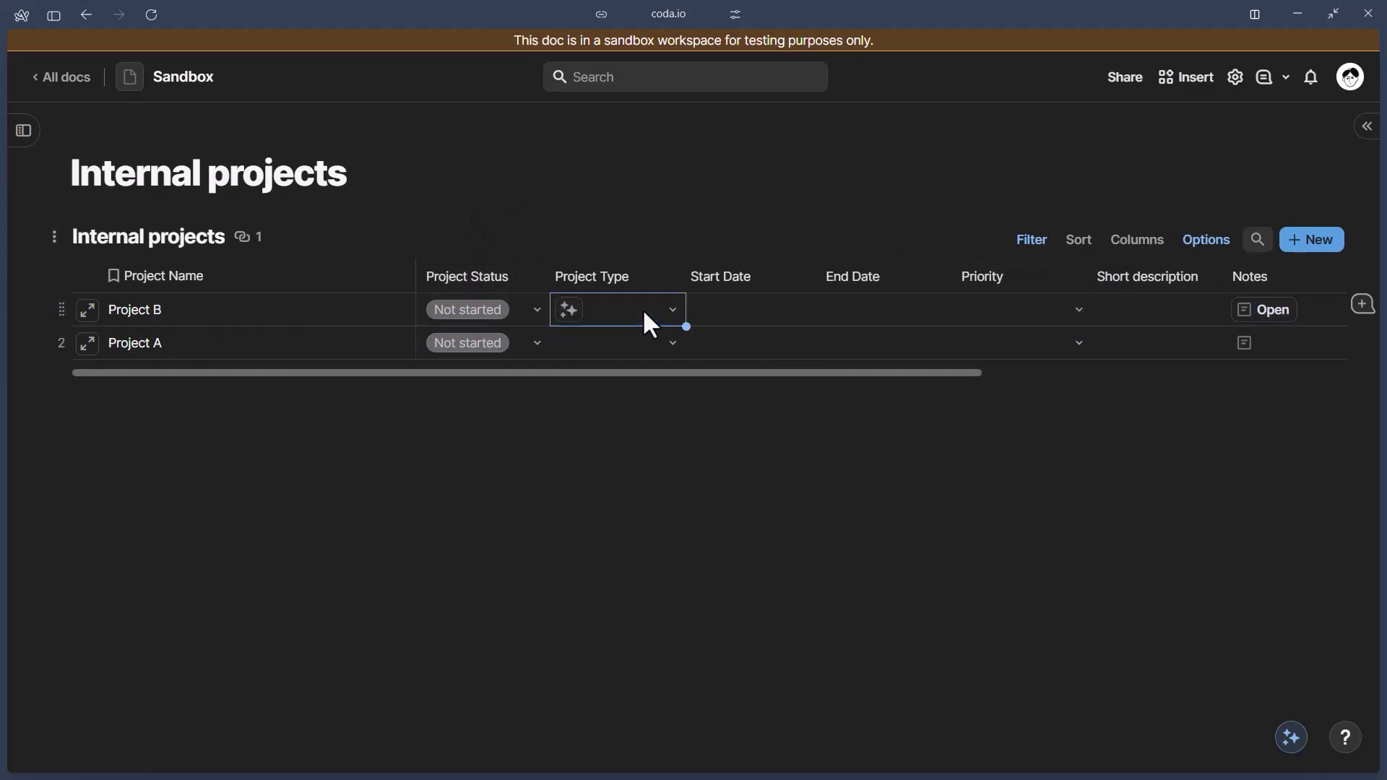
{"action": "left_click", "coordinate": [645, 309]}
{"action": "left_click", "coordinate": [631, 382]}
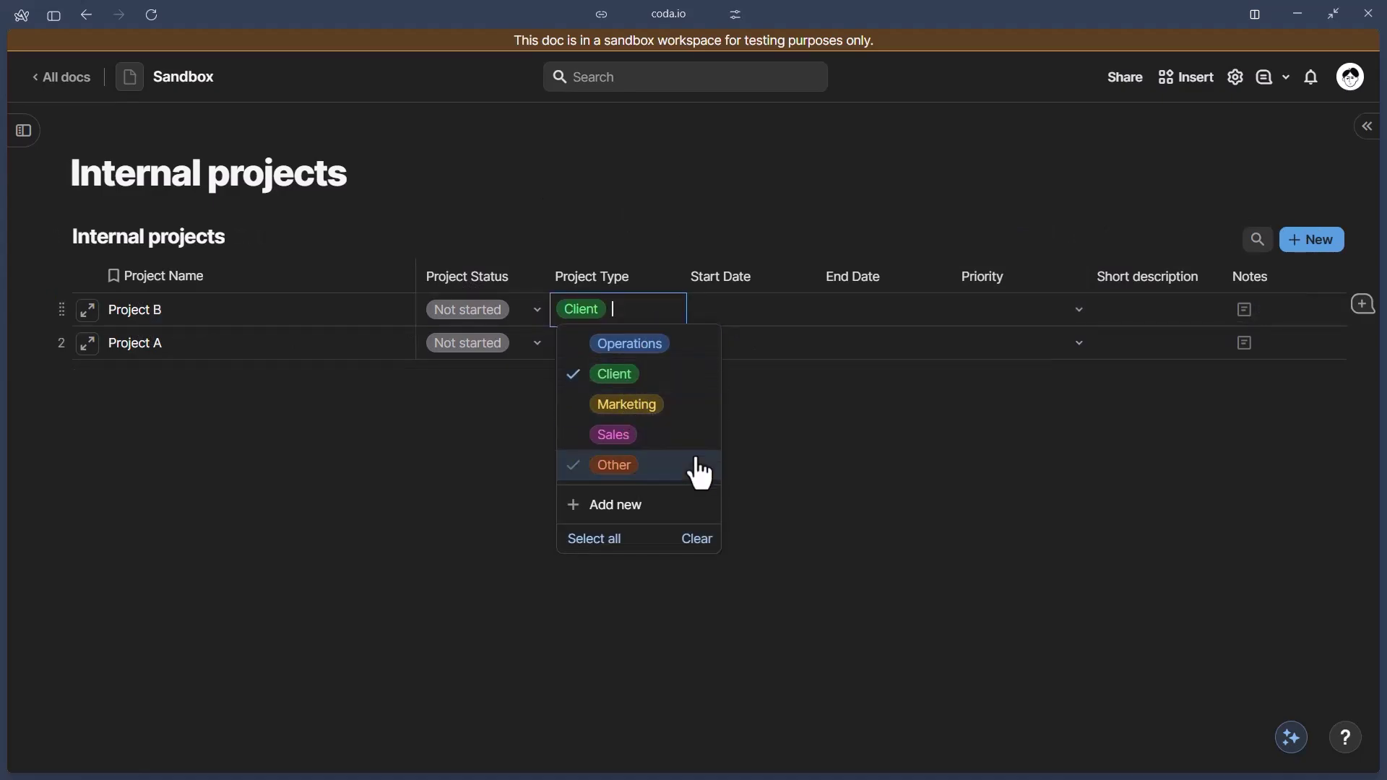
{"action": "left_click", "coordinate": [887, 549]}
{"action": "left_click", "coordinate": [640, 316]}
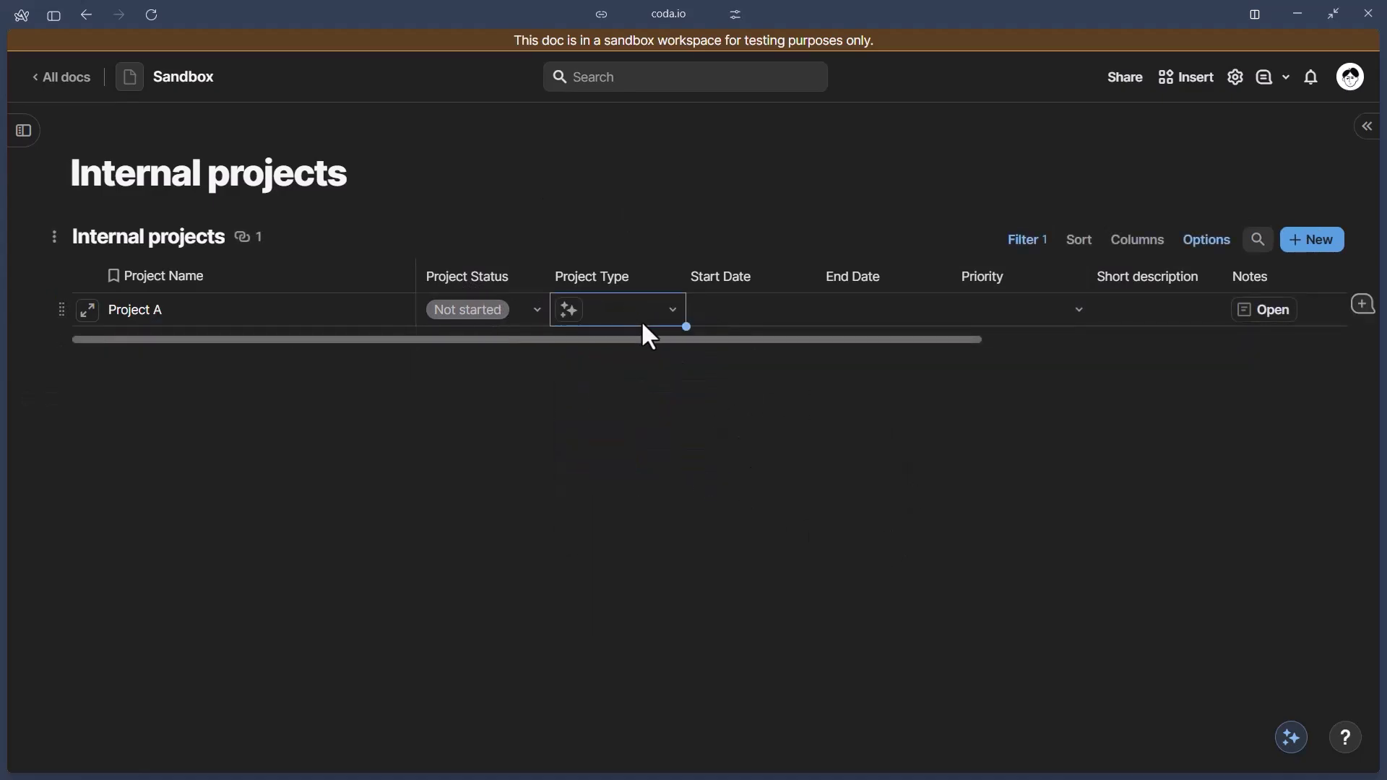
{"action": "left_click", "coordinate": [655, 309]}
{"action": "left_click", "coordinate": [652, 376]}
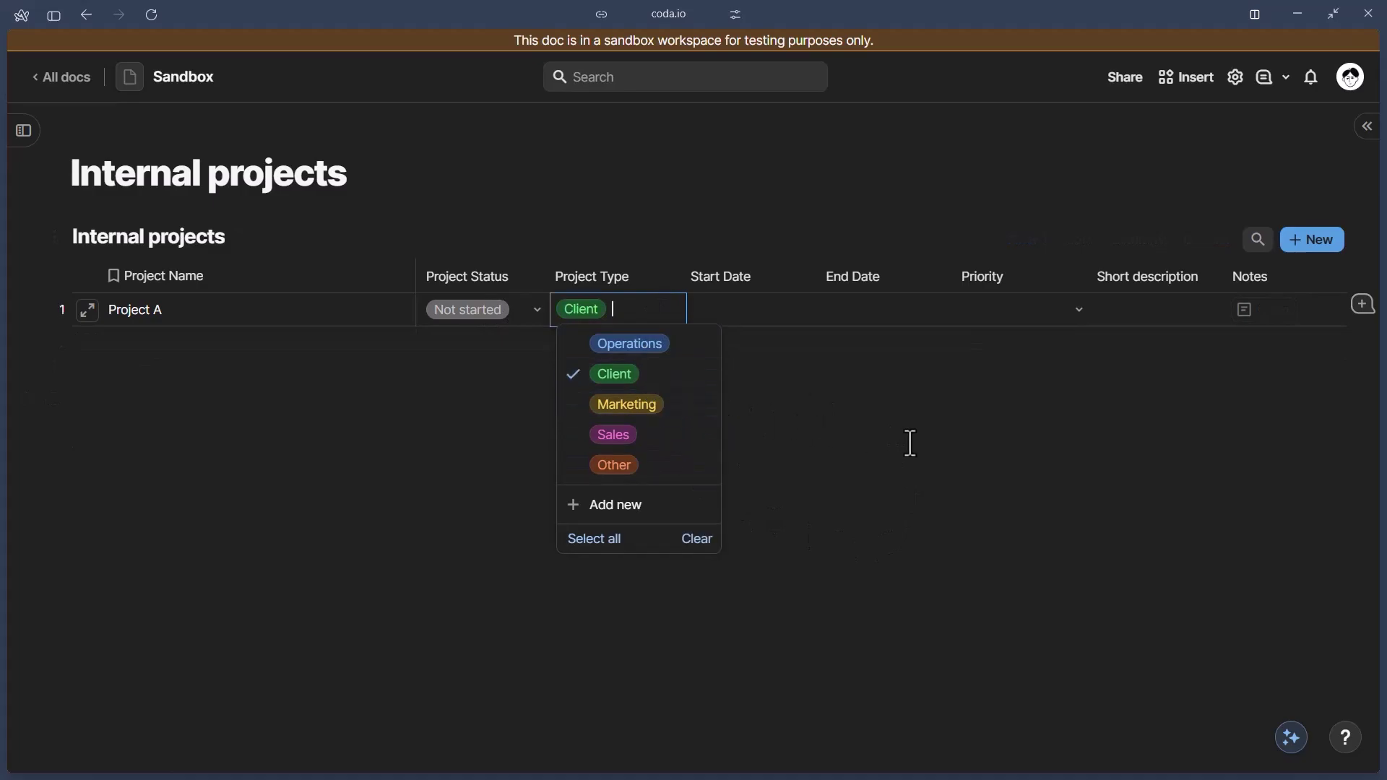
{"action": "left_click", "coordinate": [795, 421]}
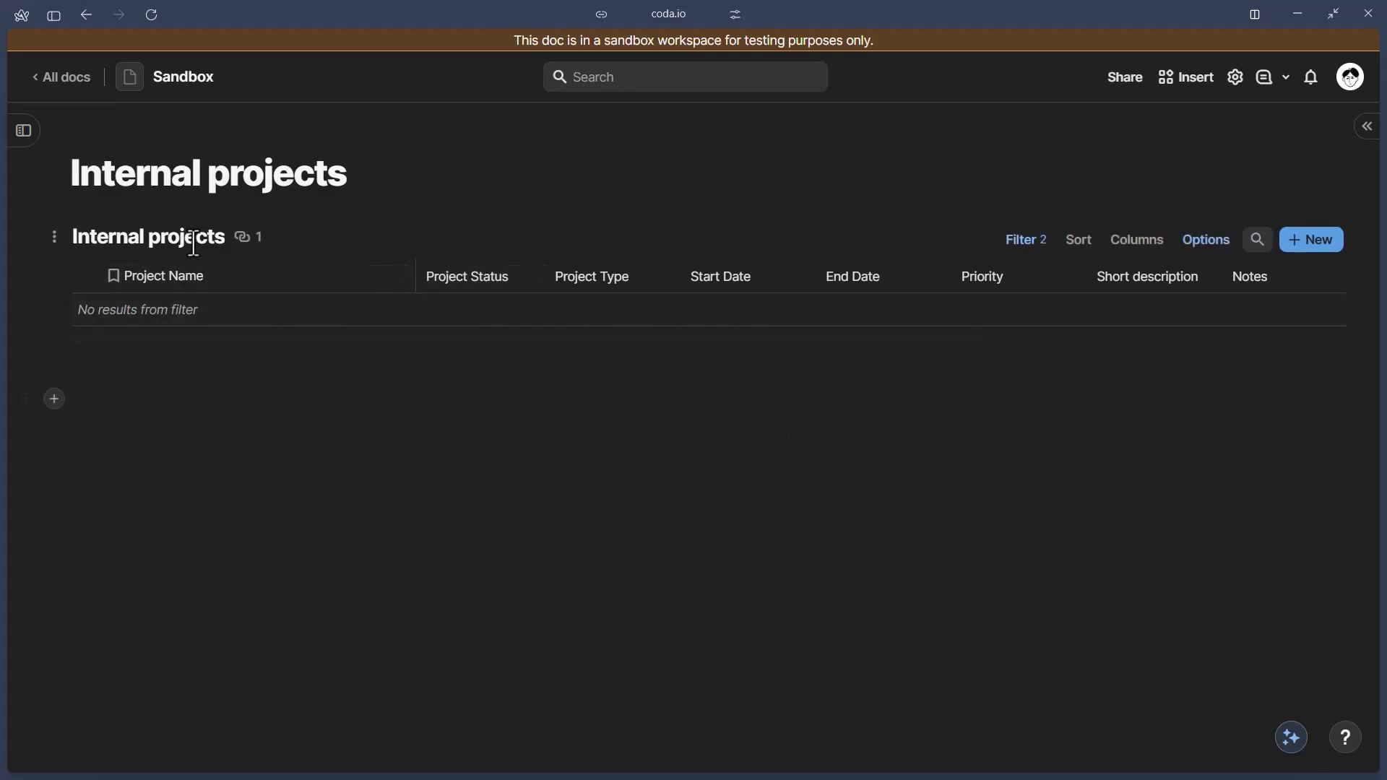
- Turn off the table title of the Internal projects view
{"action": "left_click", "coordinate": [54, 236]}
{"action": "mouse_move", "coordinate": [87, 271]}
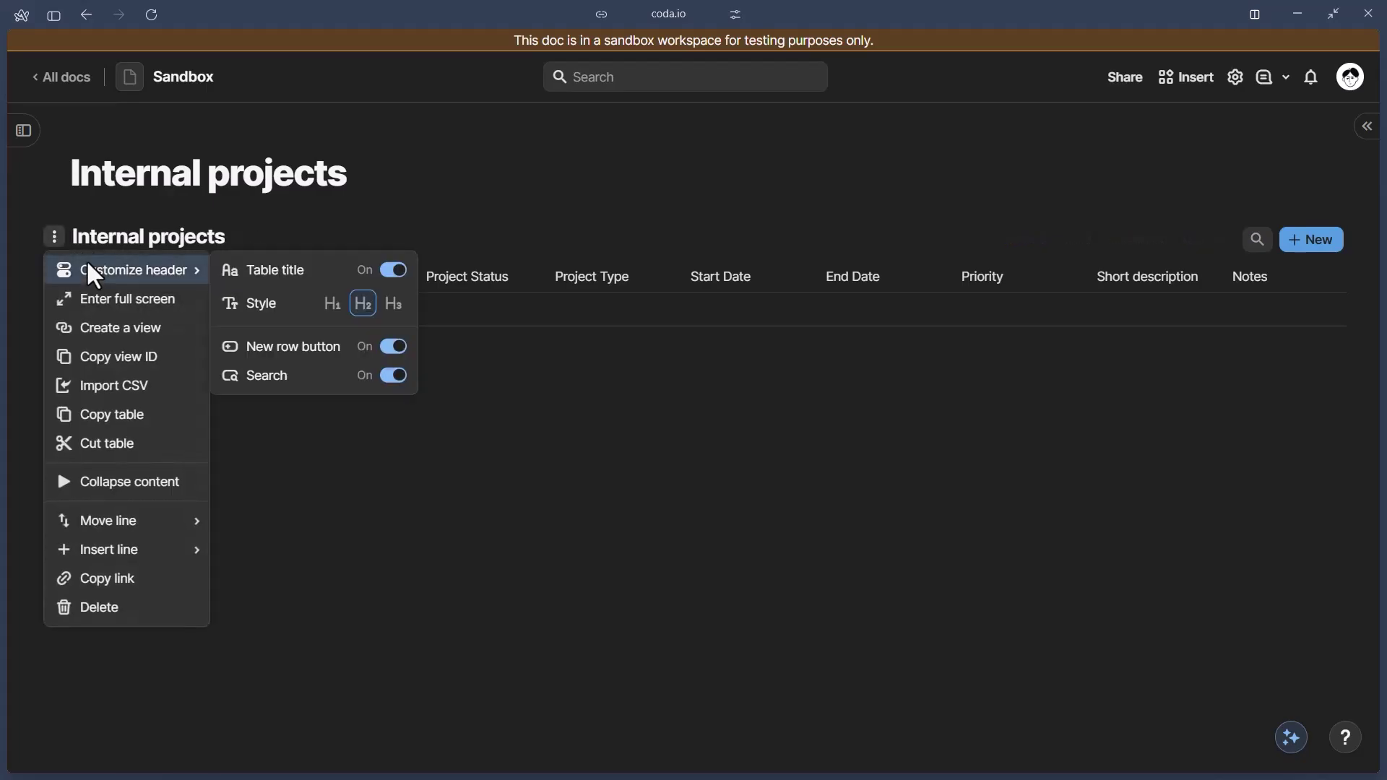
{"action": "left_click", "coordinate": [262, 278]}
- Add a row named "Internal project x" with status In progress, priority P1 and project type Operations
{"action": "left_click", "coordinate": [1311, 239]}
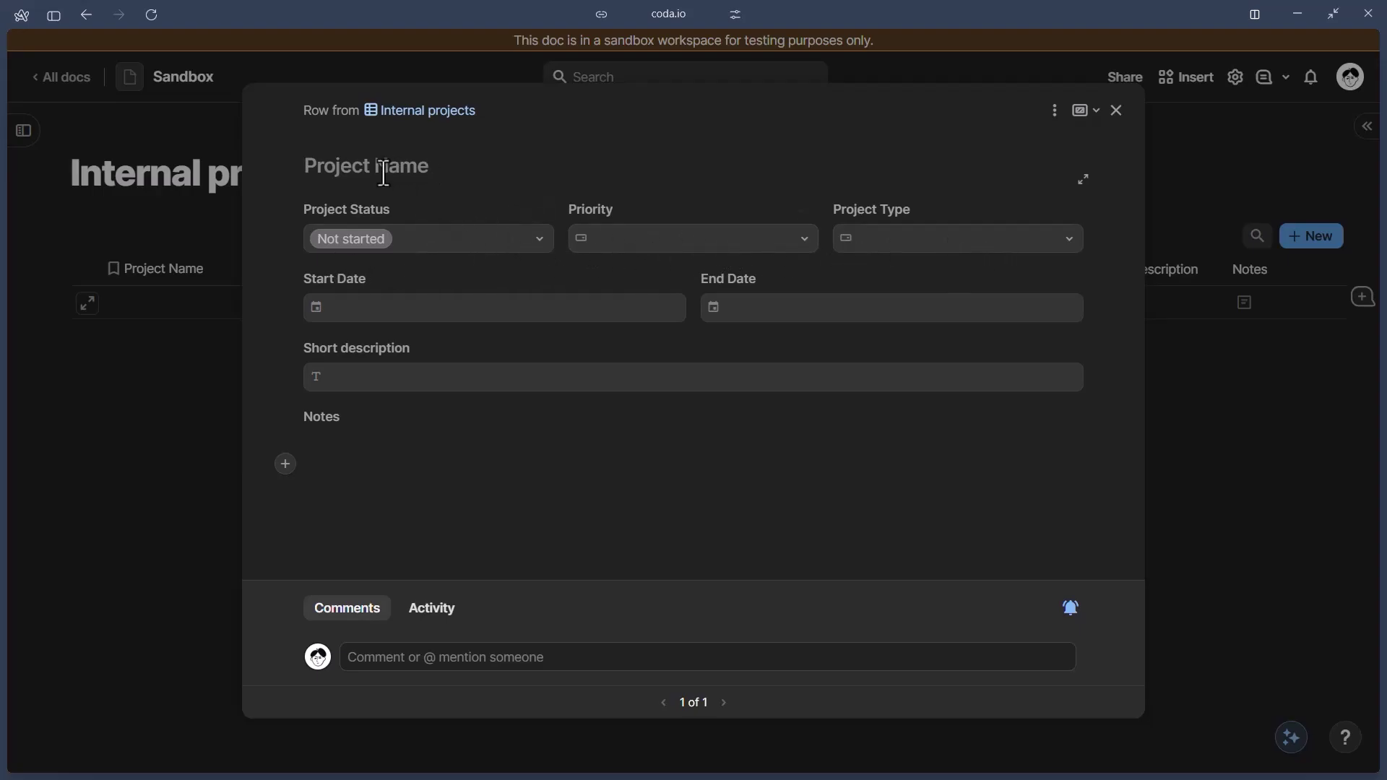
{"action": "type", "text": "Internal project x"}
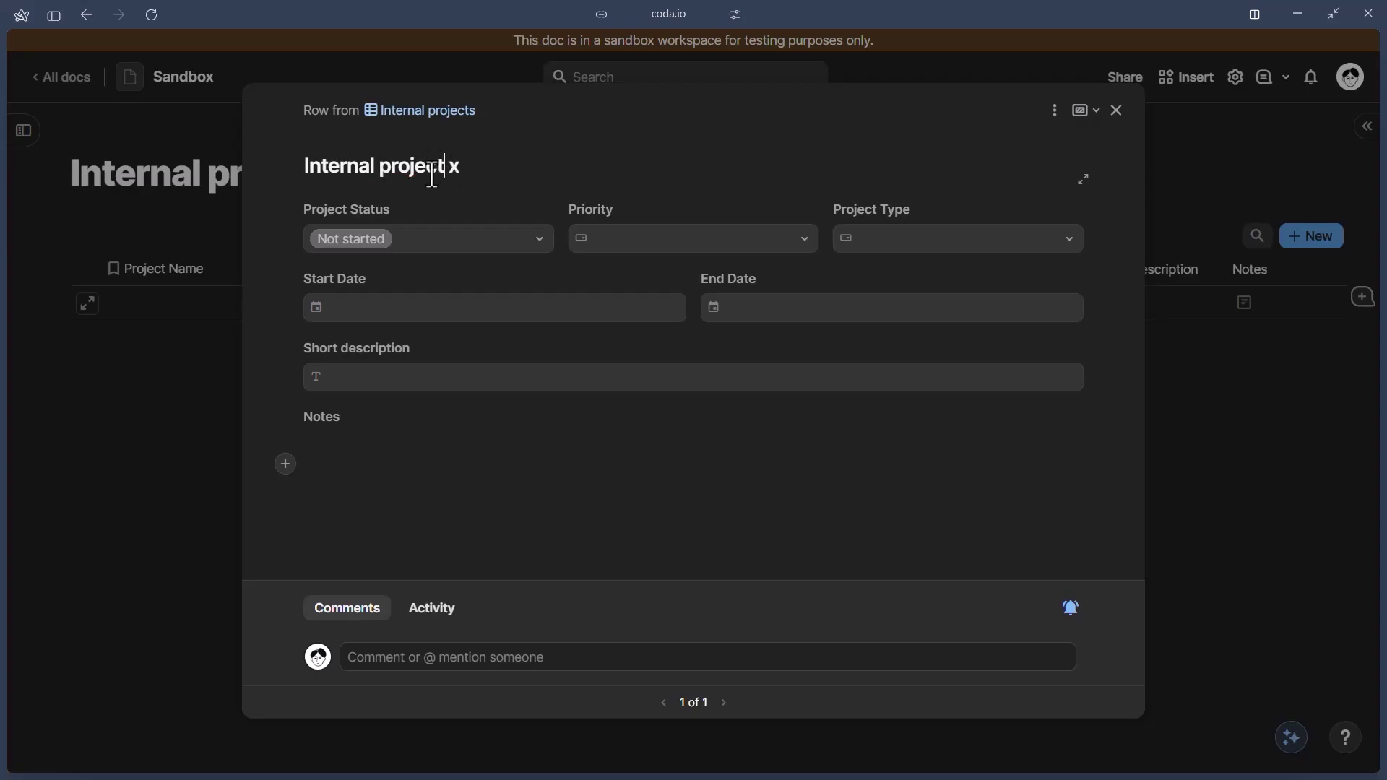
{"action": "left_click", "coordinate": [411, 243]}
{"action": "left_click", "coordinate": [652, 246]}
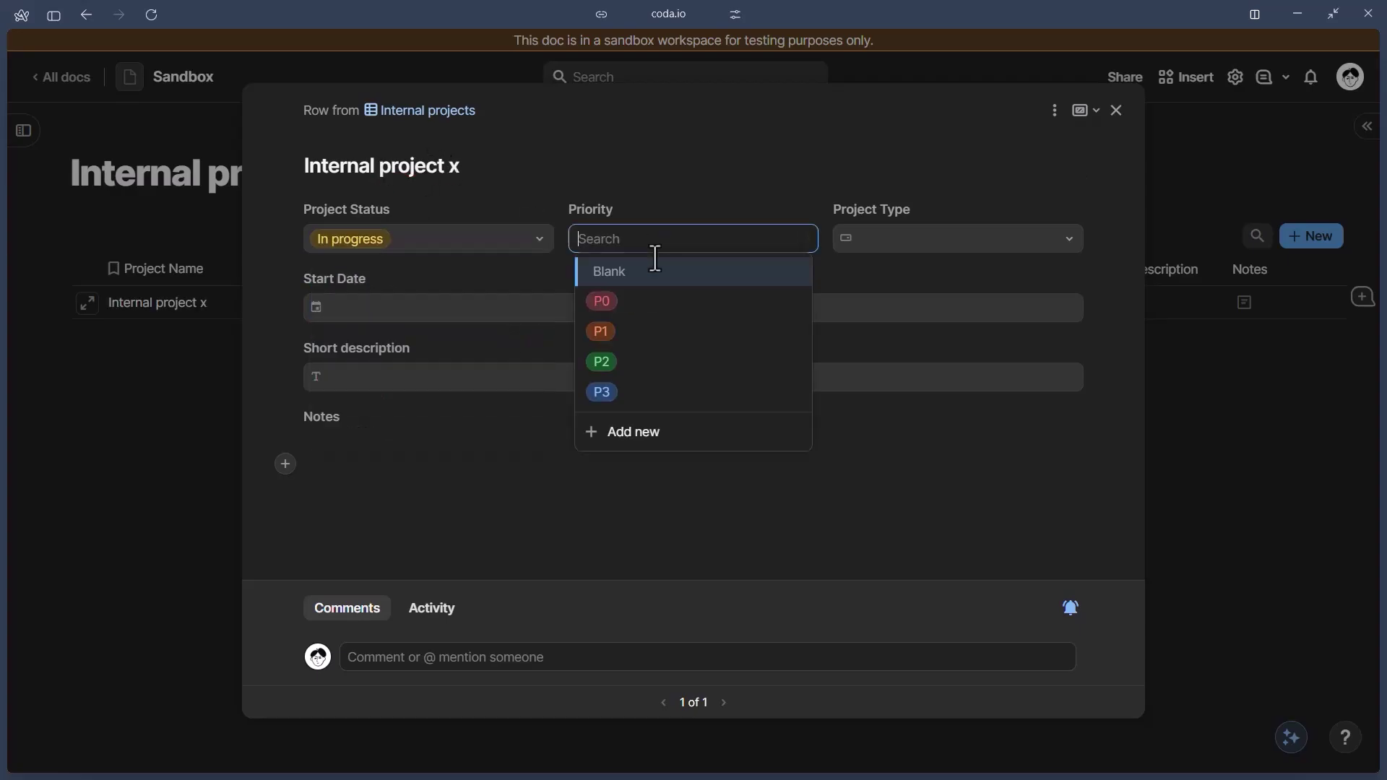
{"action": "left_click", "coordinate": [640, 334]}
{"action": "left_click", "coordinate": [889, 244]}
{"action": "left_click", "coordinate": [906, 273]}
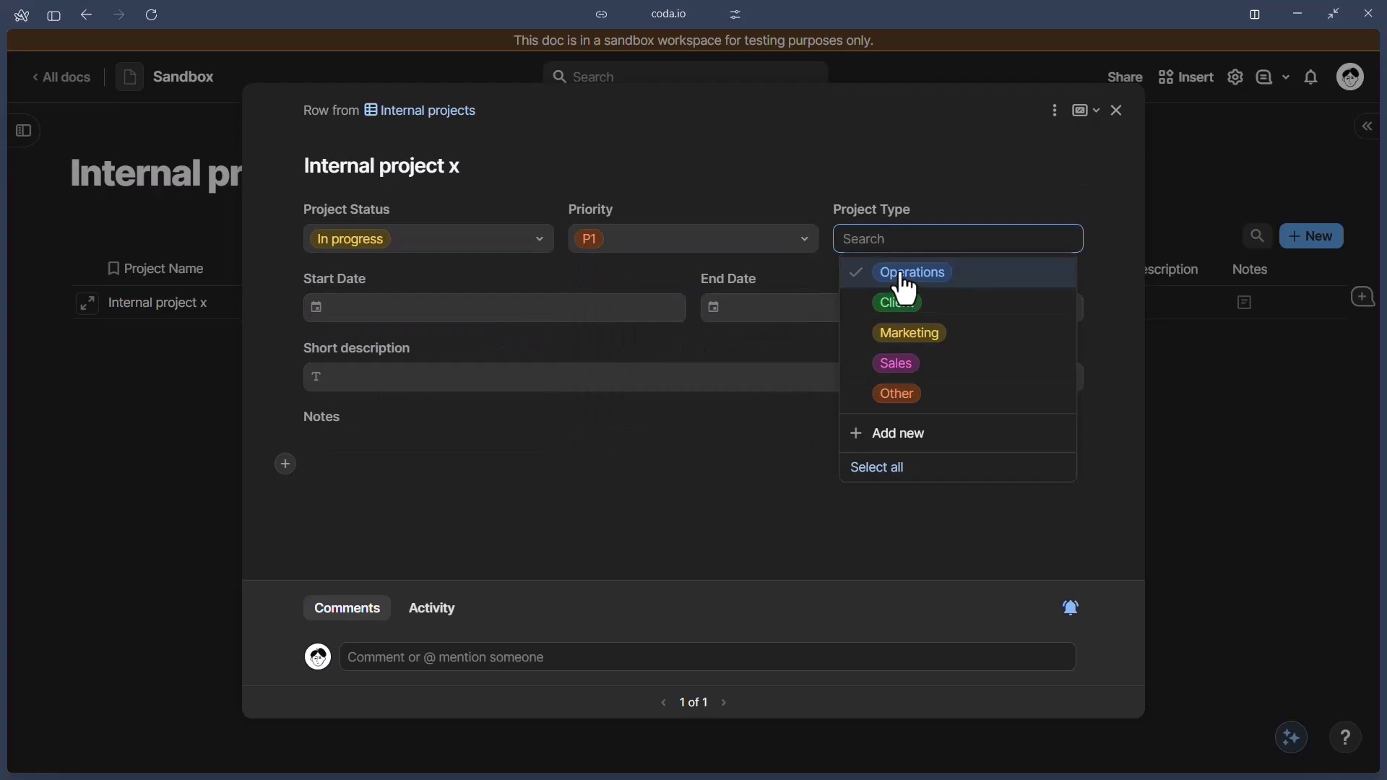
{"action": "left_click", "coordinate": [769, 285]}
- Set the start date of Internal project x to 3/19/2025 and its end date to 4/20/2025
{"action": "left_click", "coordinate": [486, 317]}
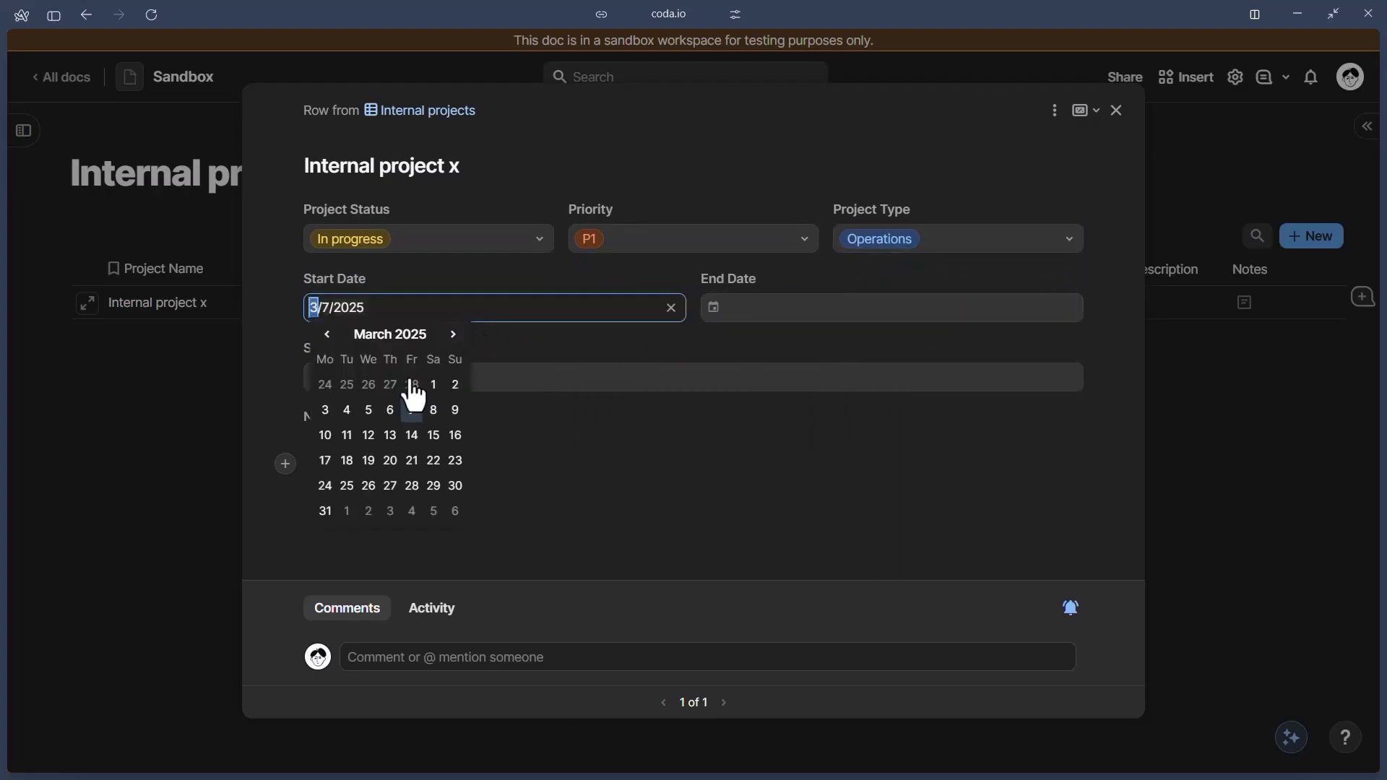
{"action": "left_click", "coordinate": [366, 460]}
{"action": "left_click", "coordinate": [819, 310]}
{"action": "left_click", "coordinate": [851, 333]}
{"action": "left_click", "coordinate": [852, 435]}
{"action": "left_click", "coordinate": [547, 383]}
{"action": "left_click", "coordinate": [516, 475]}
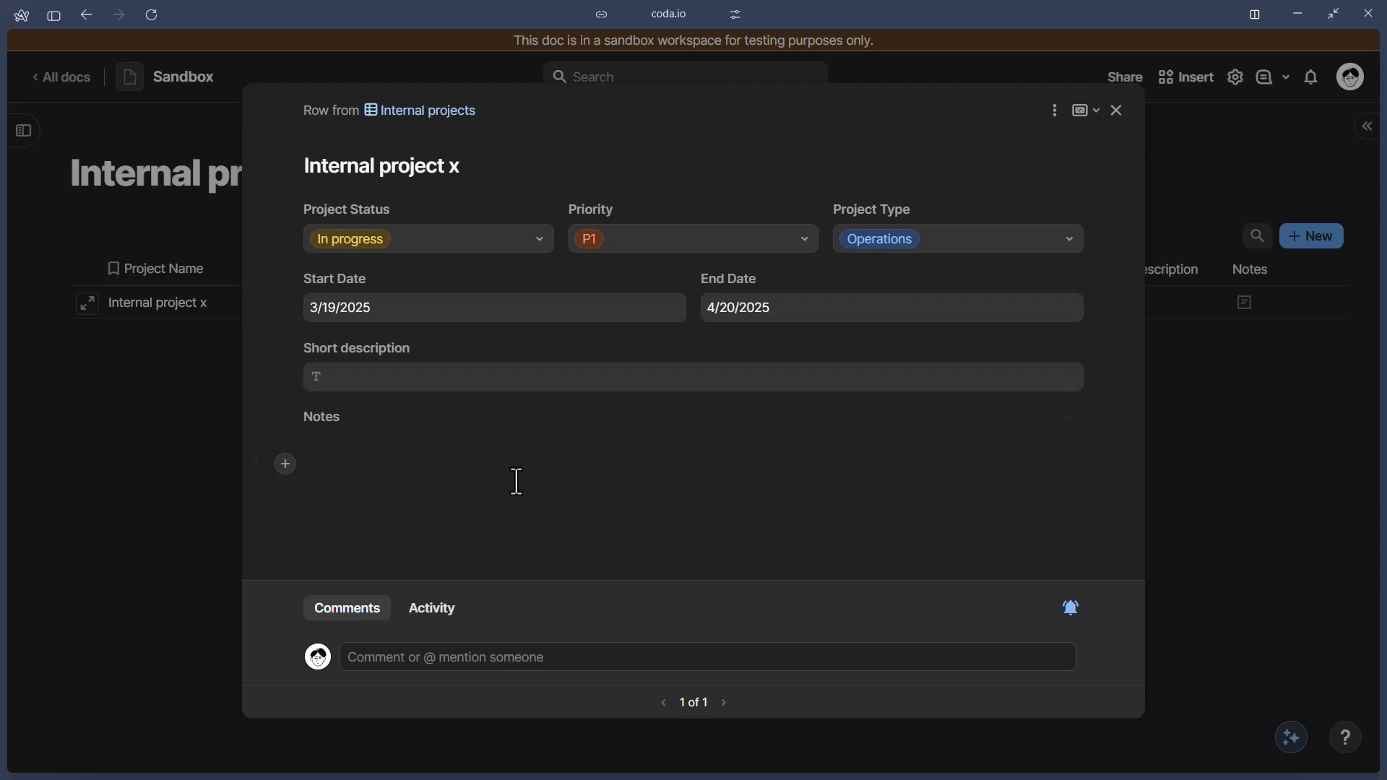
{"action": "left_click", "coordinate": [1049, 353]}
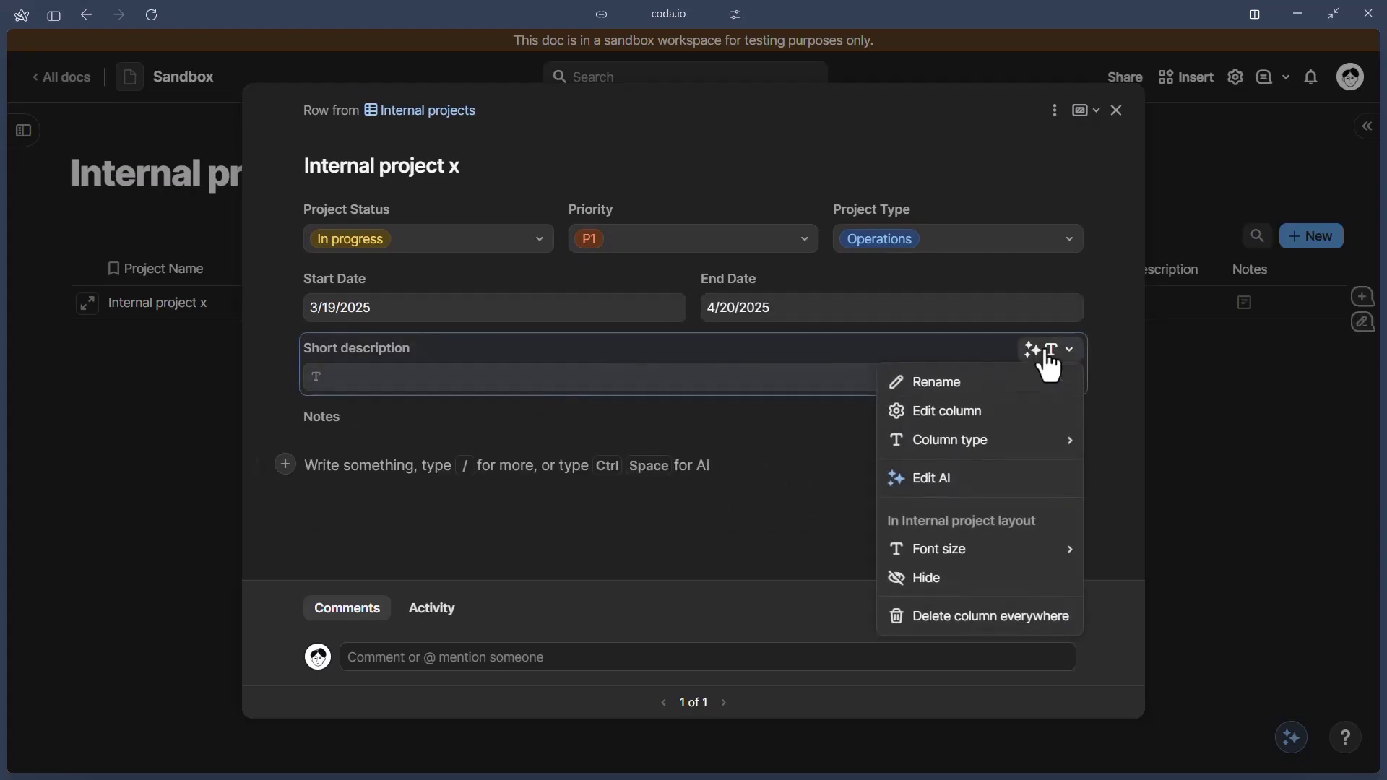
{"action": "left_click", "coordinate": [632, 484]}
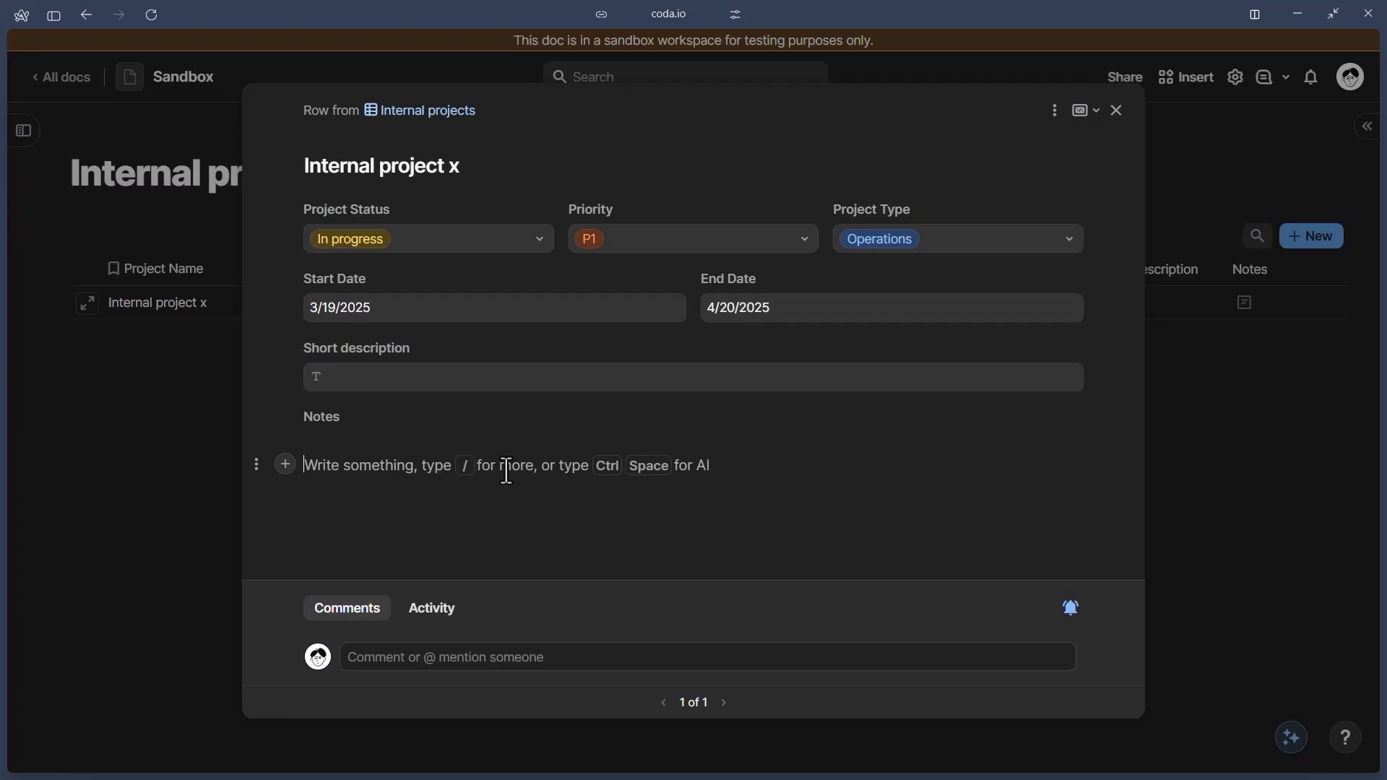
- Close and reopen the Internal project x row and check which row layout it uses
{"action": "left_click", "coordinate": [178, 442]}
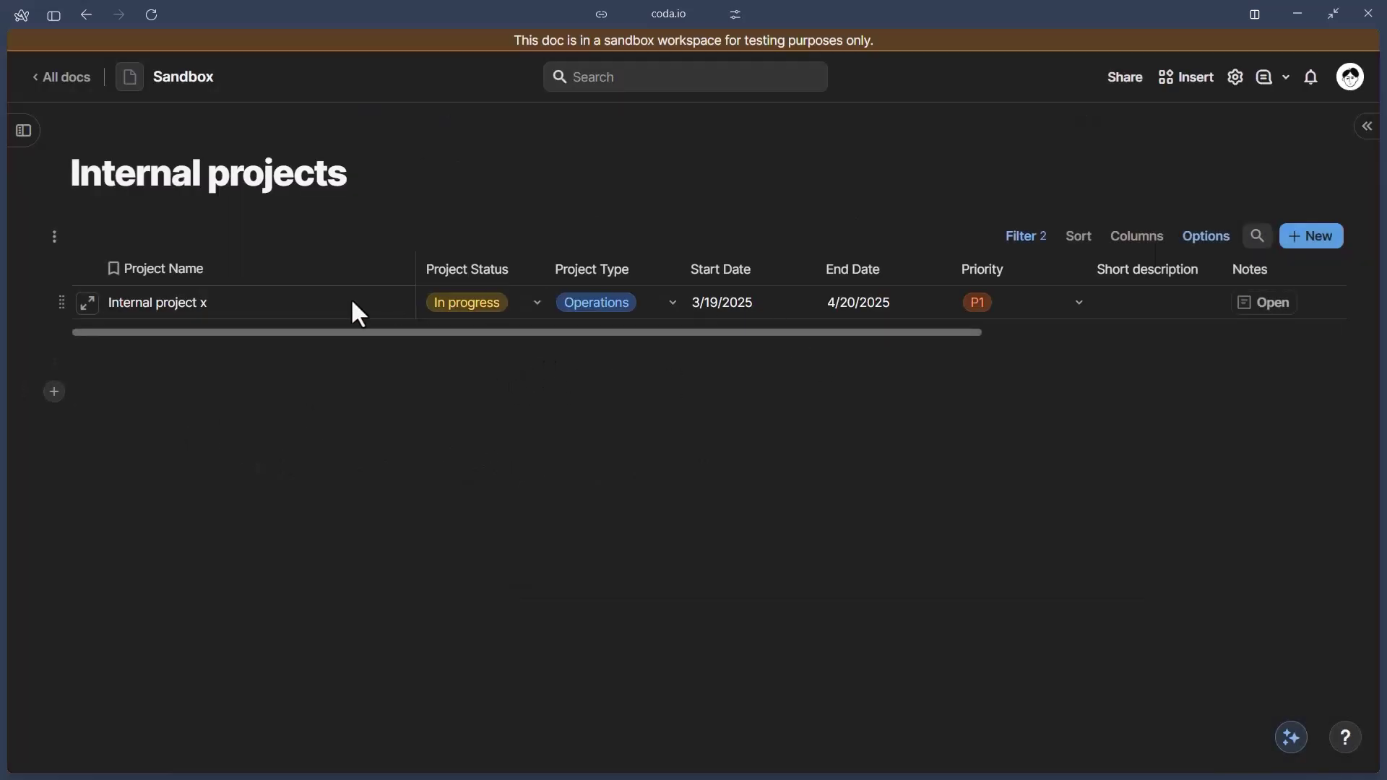
{"action": "left_click", "coordinate": [88, 303]}
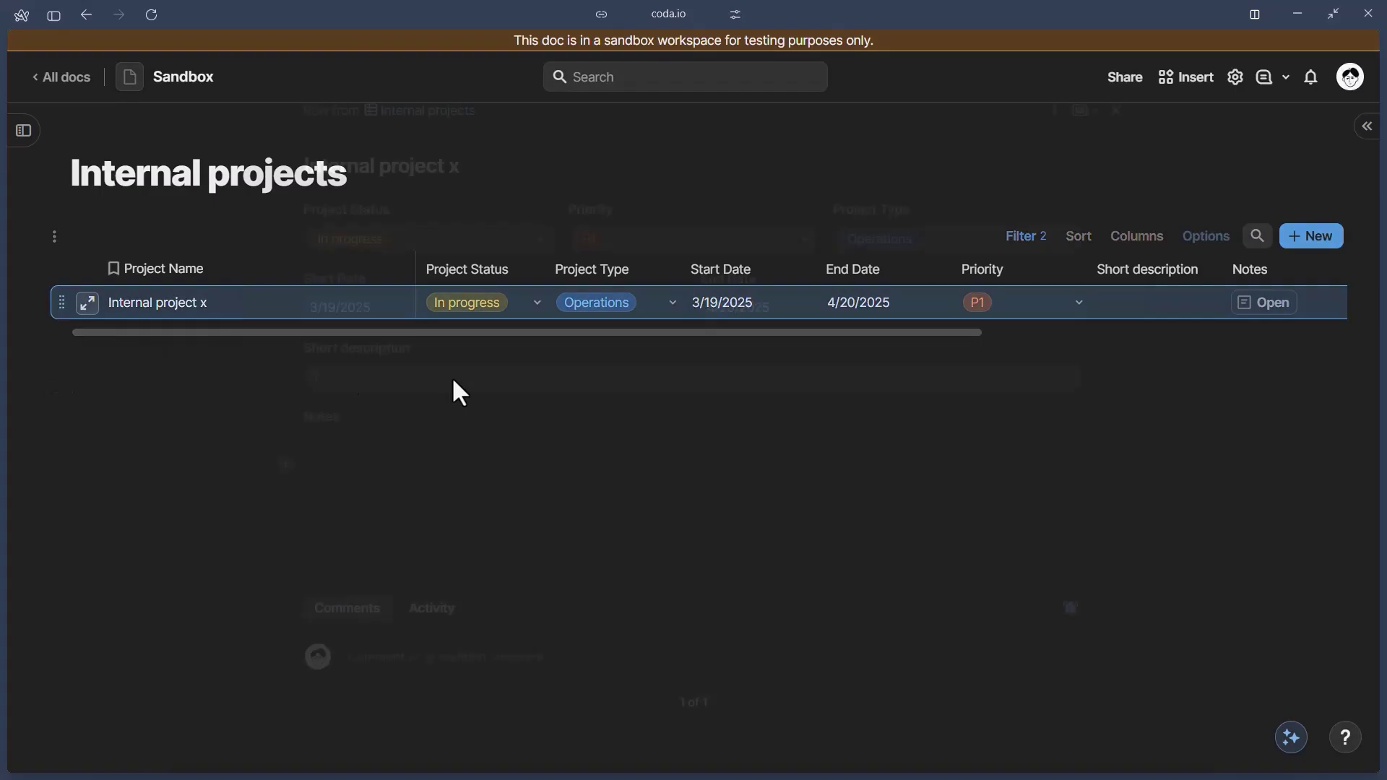
{"action": "left_click", "coordinate": [1055, 112]}
{"action": "mouse_move", "coordinate": [1083, 171]}
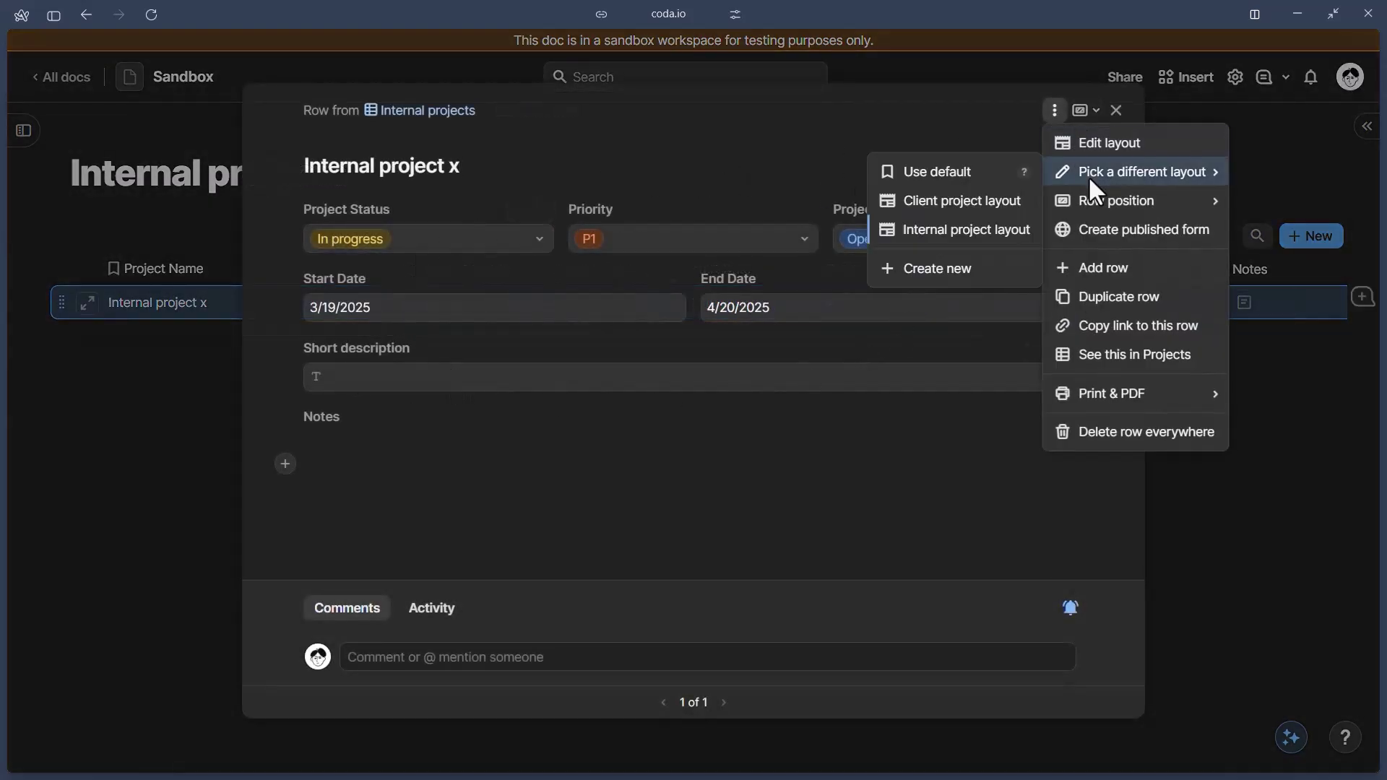
{"action": "left_click", "coordinate": [931, 231]}
{"action": "left_click", "coordinate": [198, 238]}
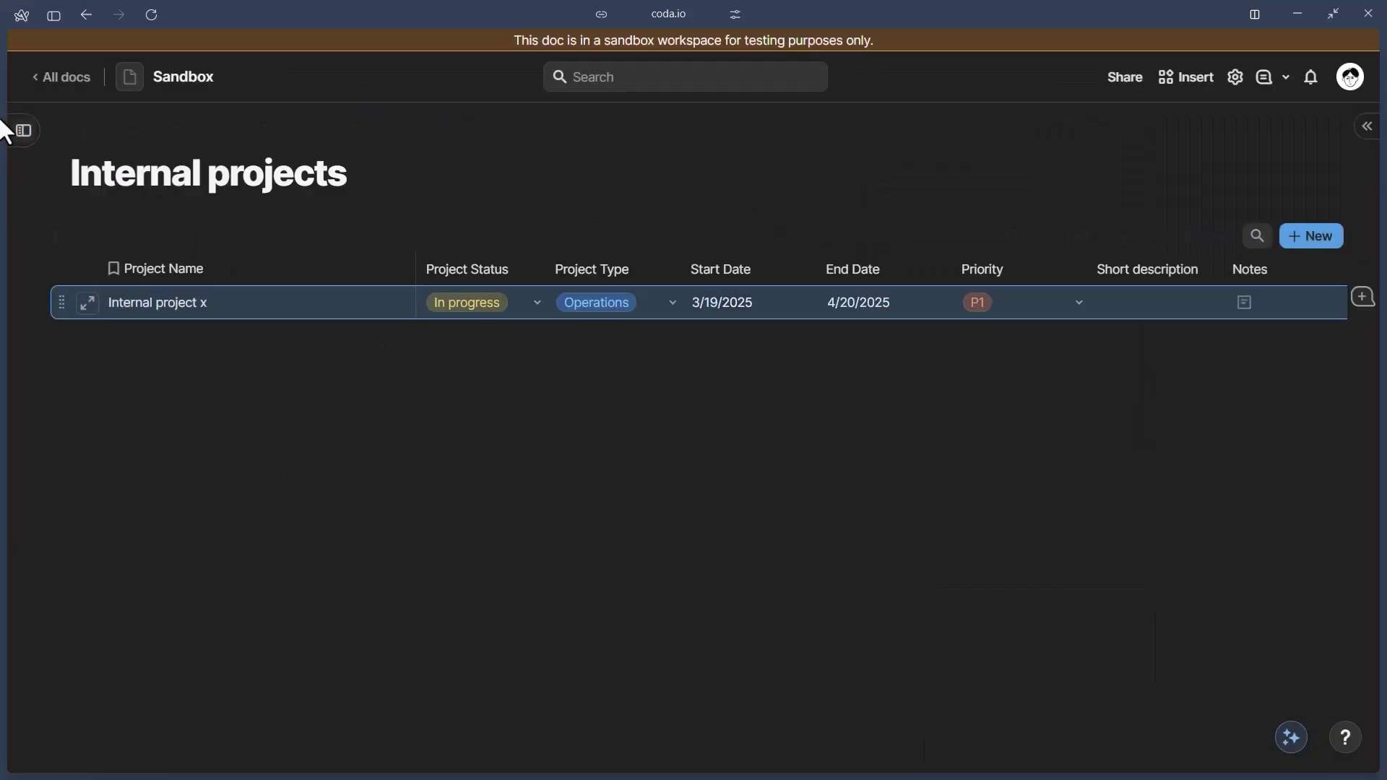
- Open Project B on the Sandbox page and check which row layout it uses
{"action": "left_click", "coordinate": [20, 133]}
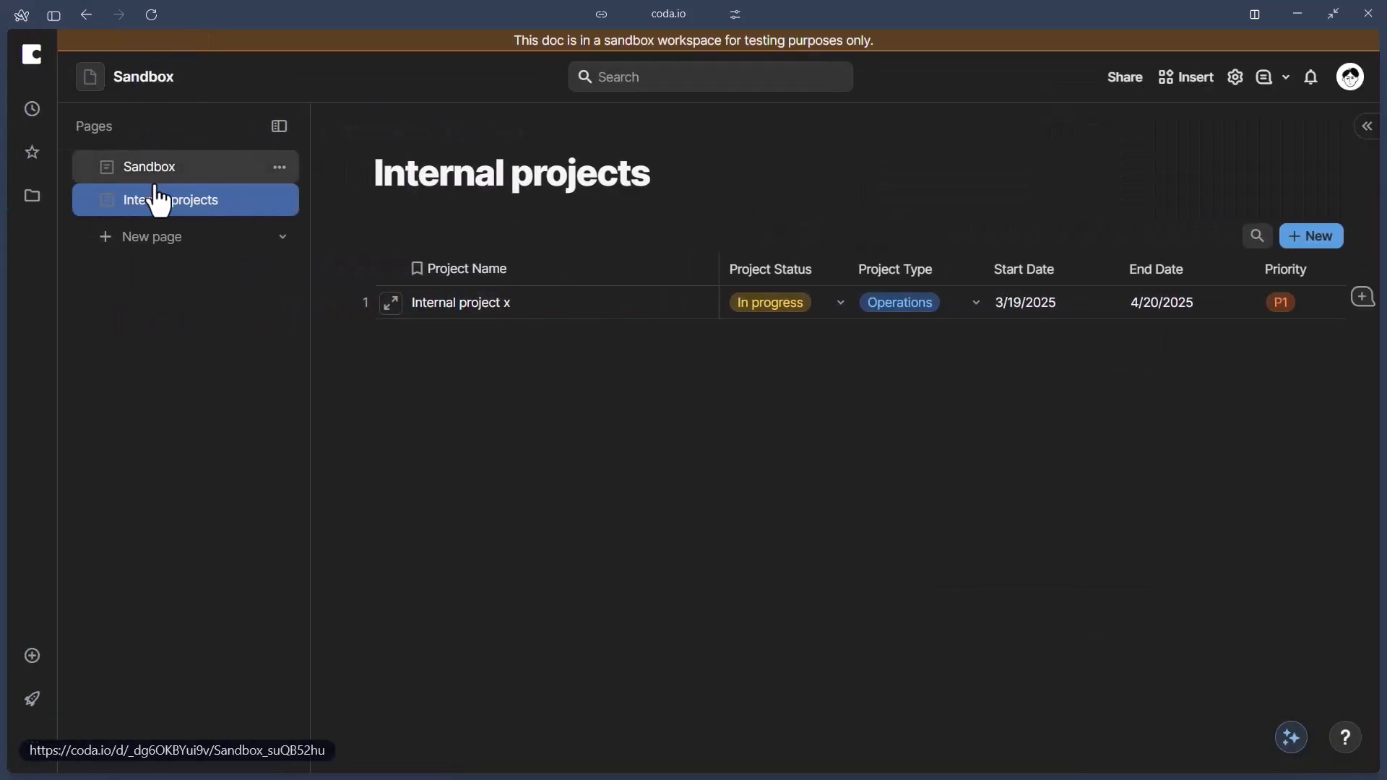
{"action": "left_click", "coordinate": [150, 172]}
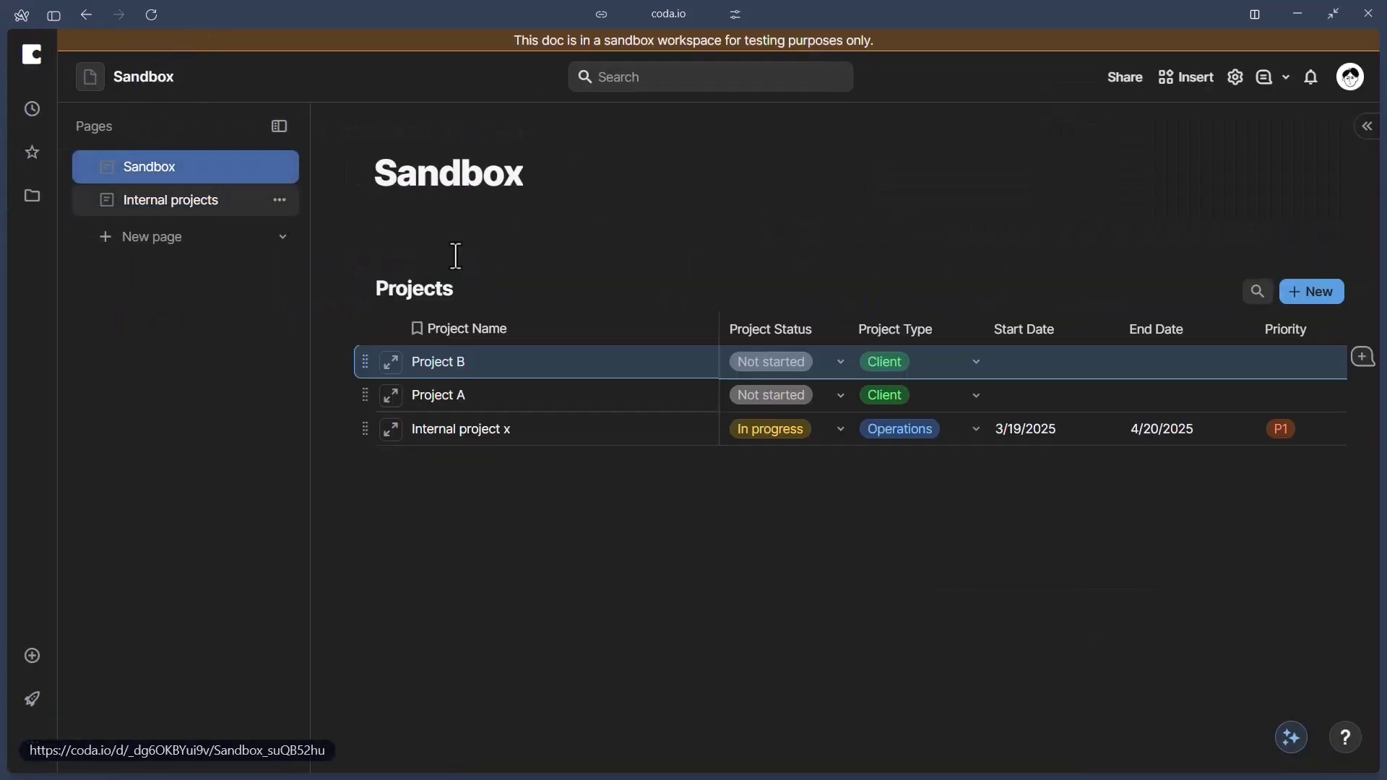
{"action": "left_click", "coordinate": [278, 131]}
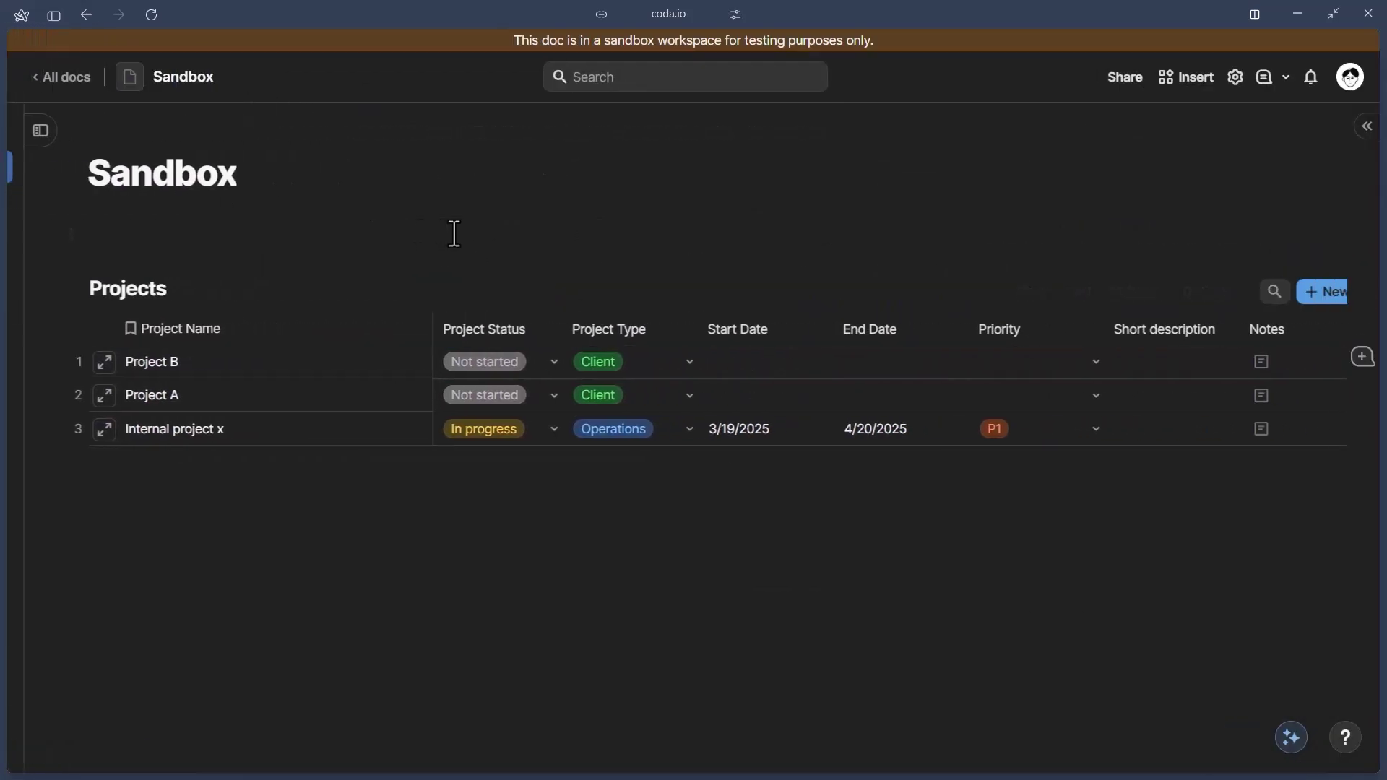
{"action": "left_click", "coordinate": [90, 366]}
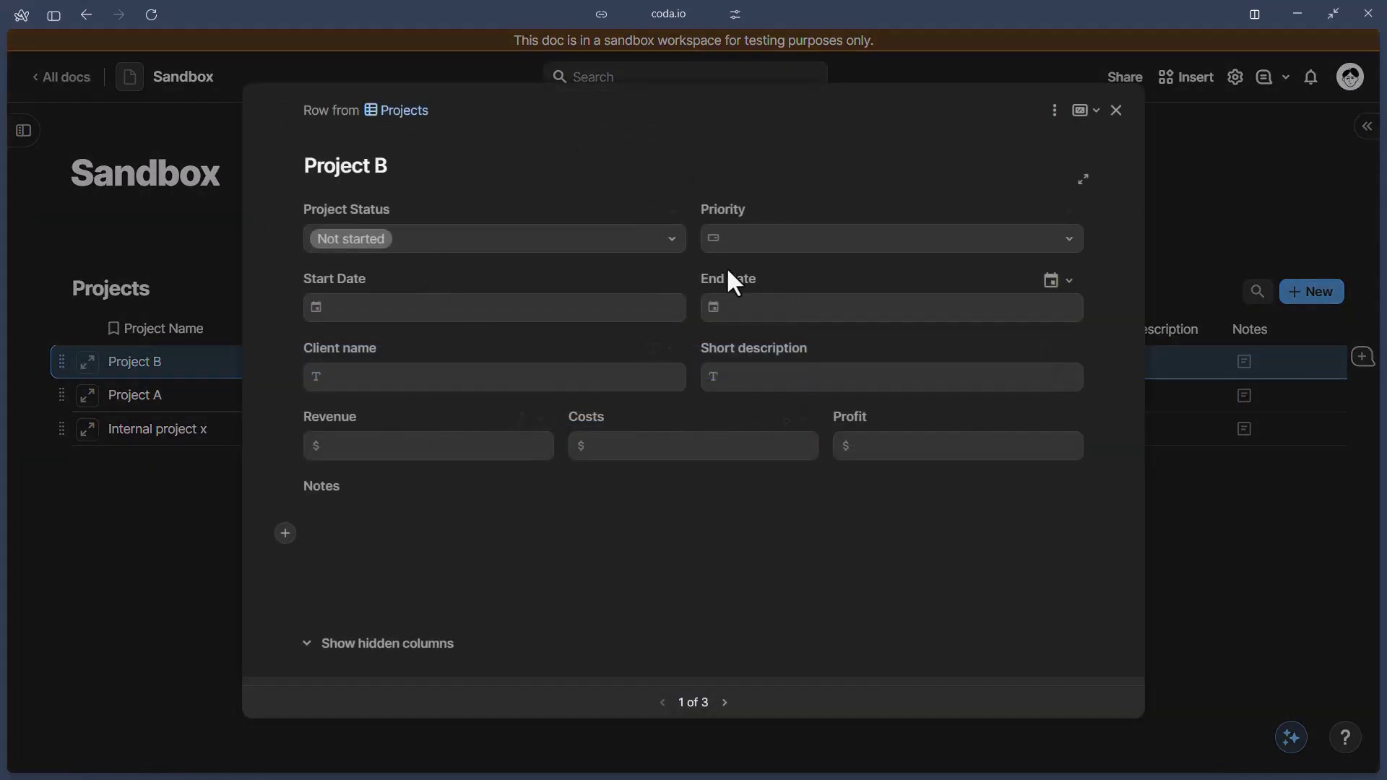
{"action": "left_click", "coordinate": [1054, 112]}
{"action": "mouse_move", "coordinate": [1097, 174]}
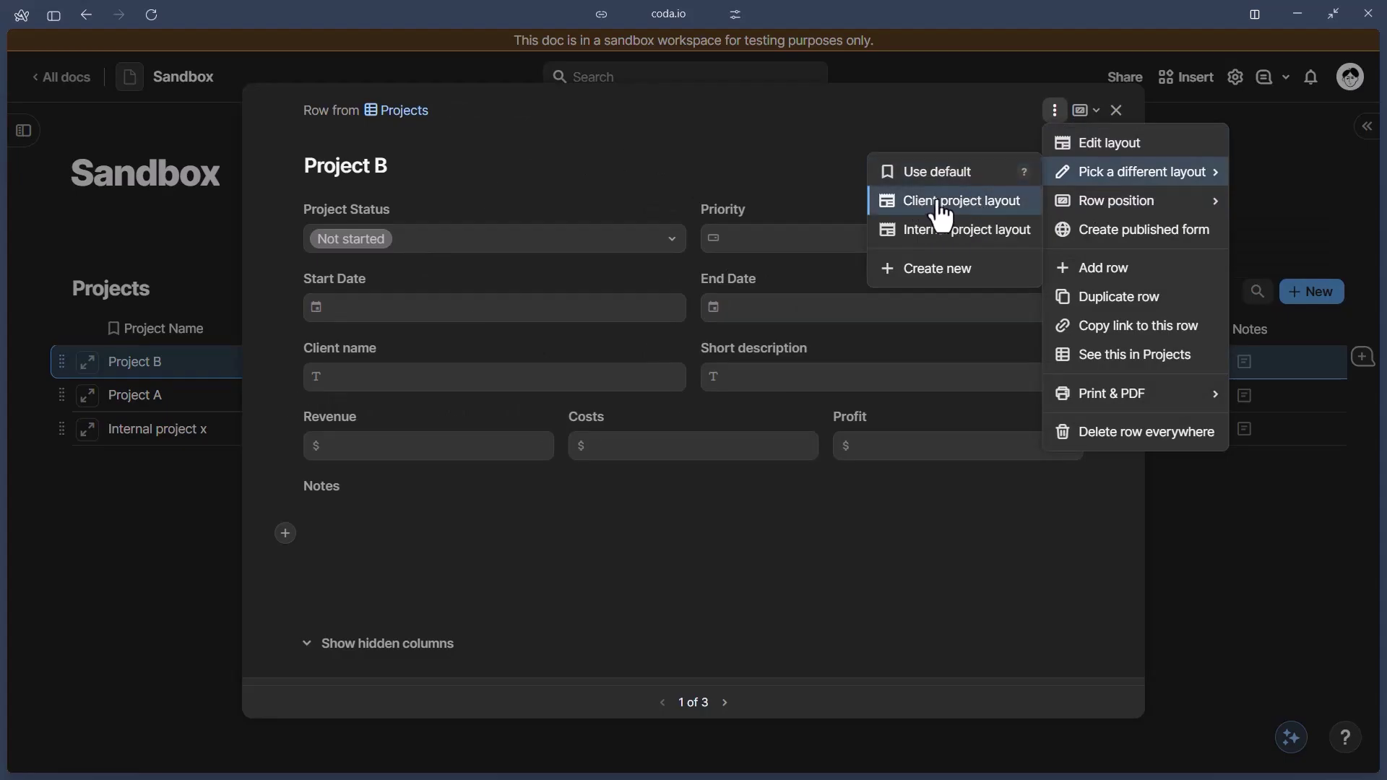
{"action": "left_click", "coordinate": [758, 178]}
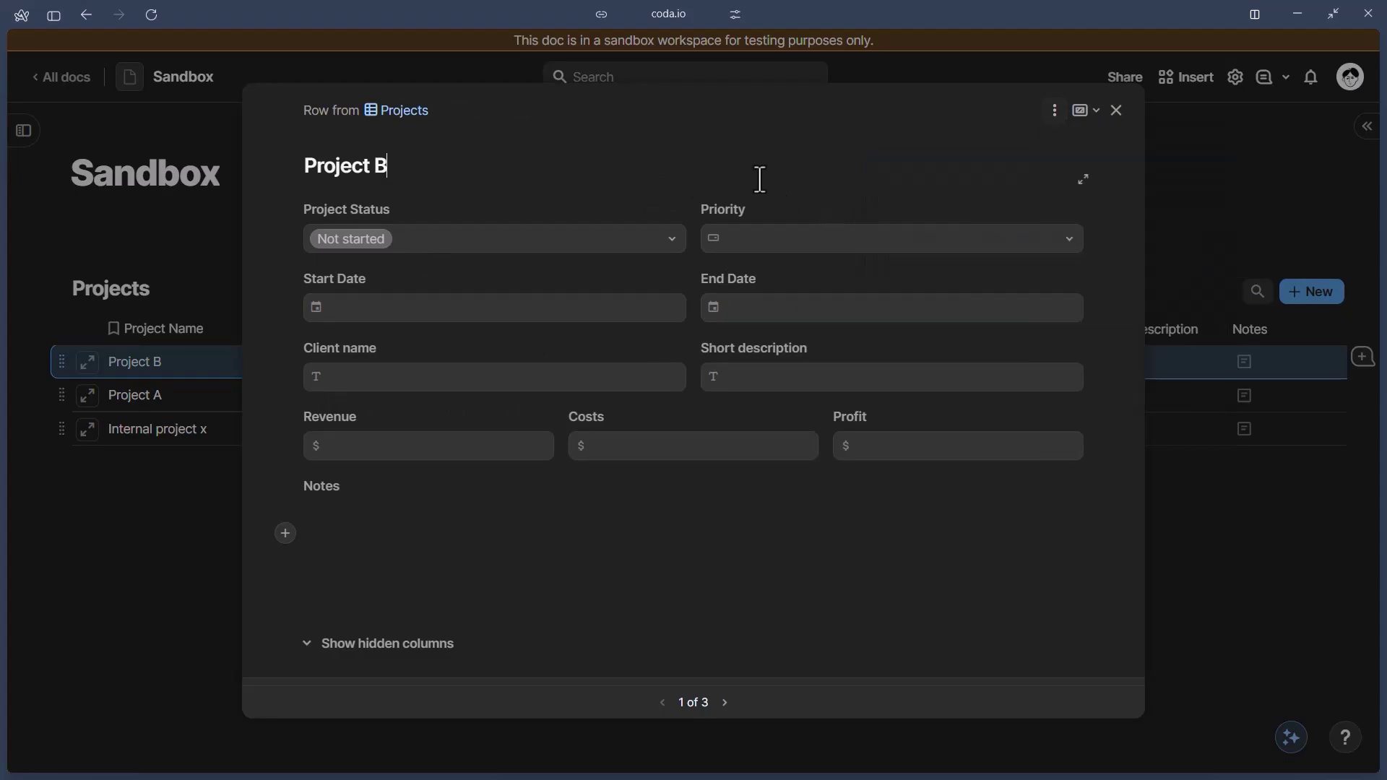
{"action": "left_click", "coordinate": [197, 299]}
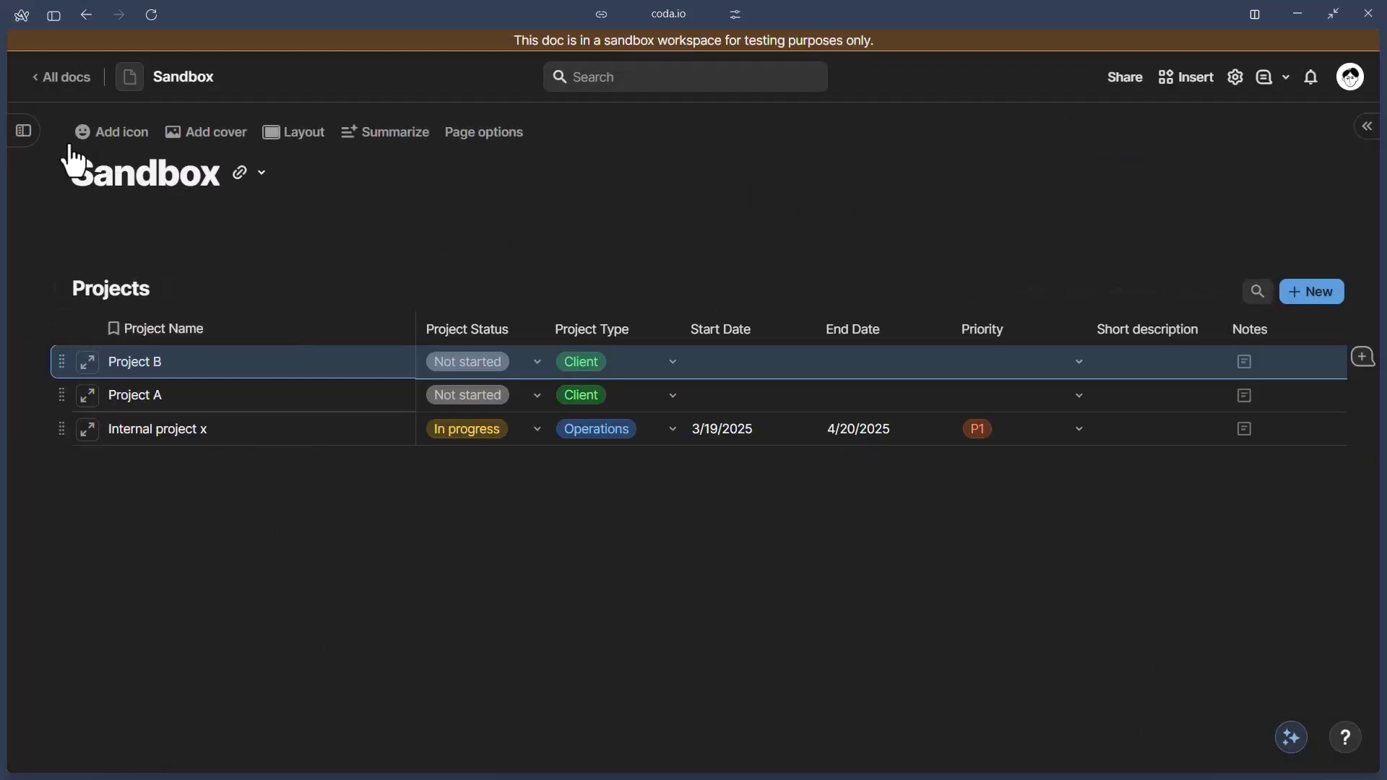
- On the Internal projects page, insert an Add row button above the table that targets the Internal projects view
{"action": "left_click", "coordinate": [24, 131]}
{"action": "left_click", "coordinate": [196, 206]}
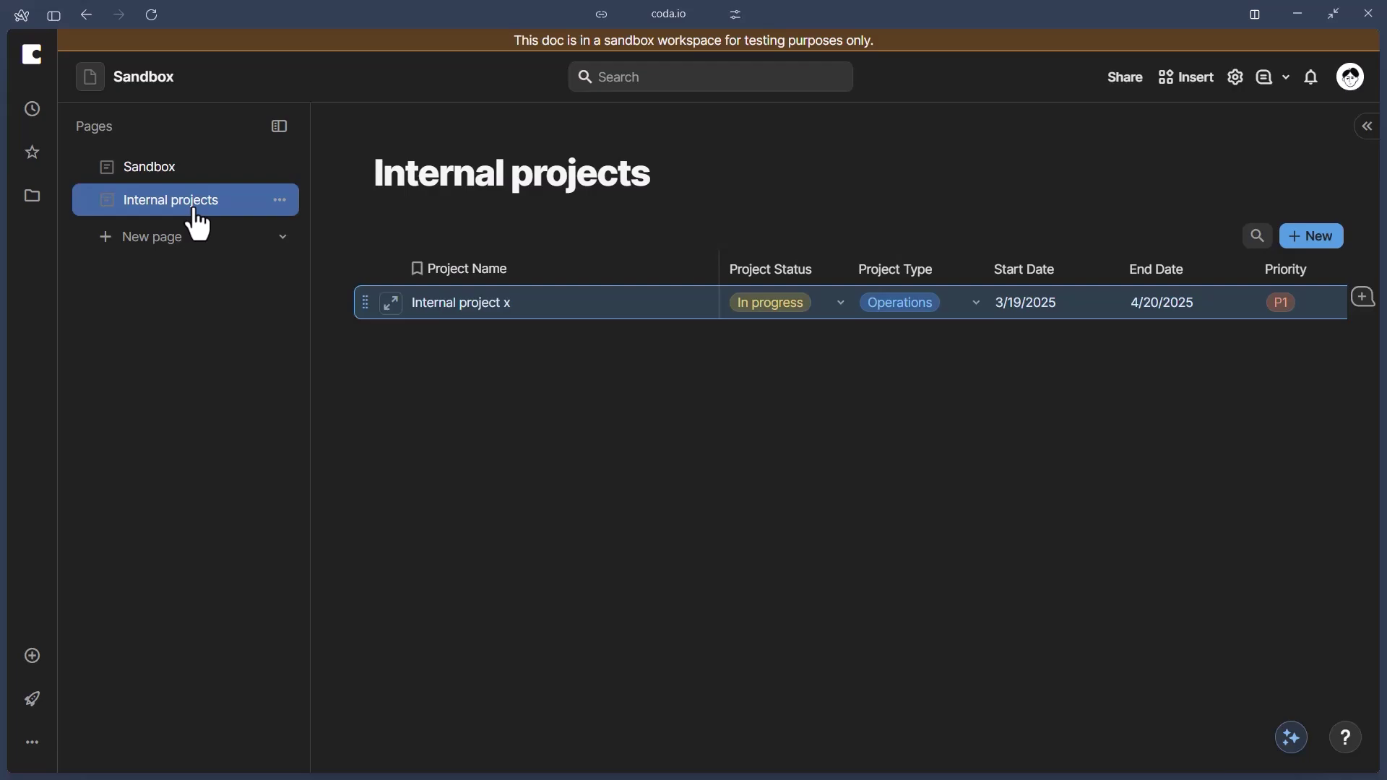
{"action": "left_click", "coordinate": [281, 130]}
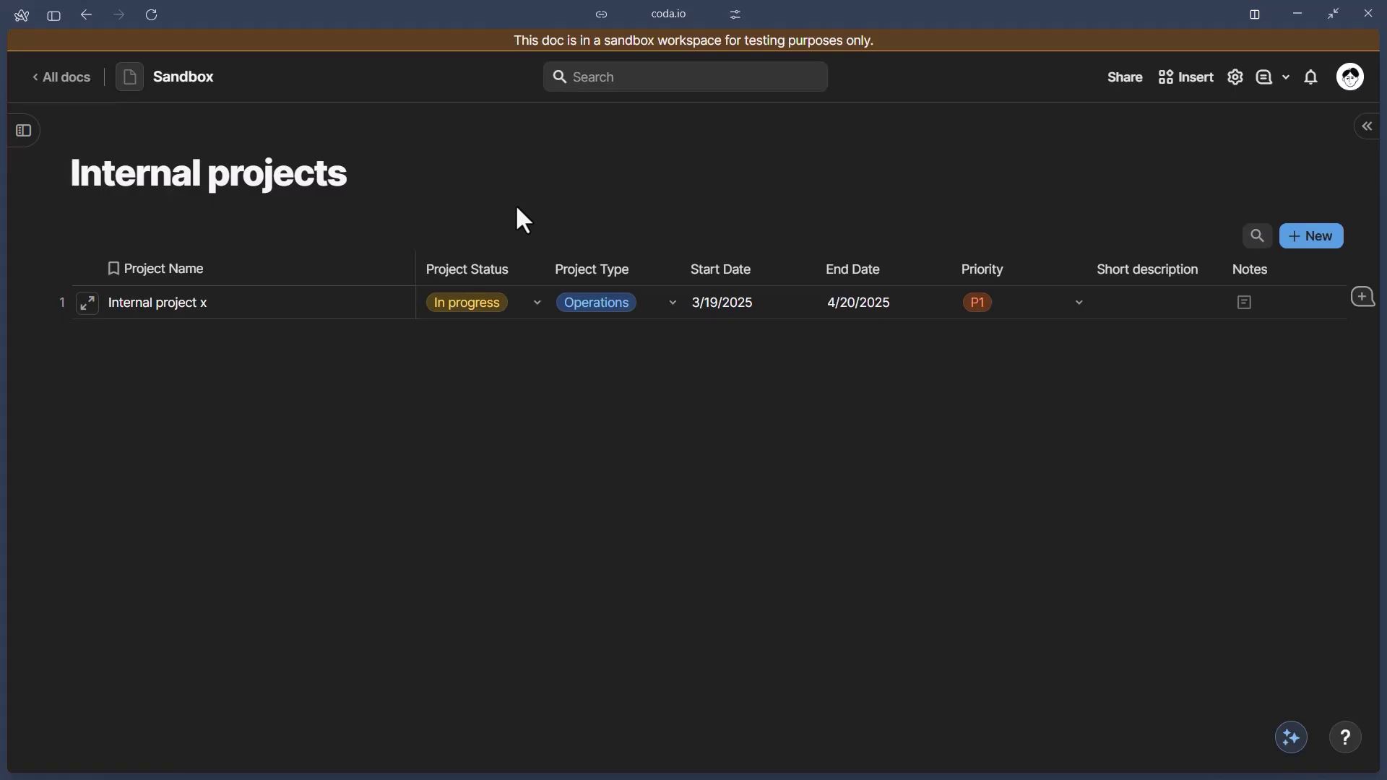
{"action": "left_click", "coordinate": [500, 232]}
{"action": "type", "text": "/button"}
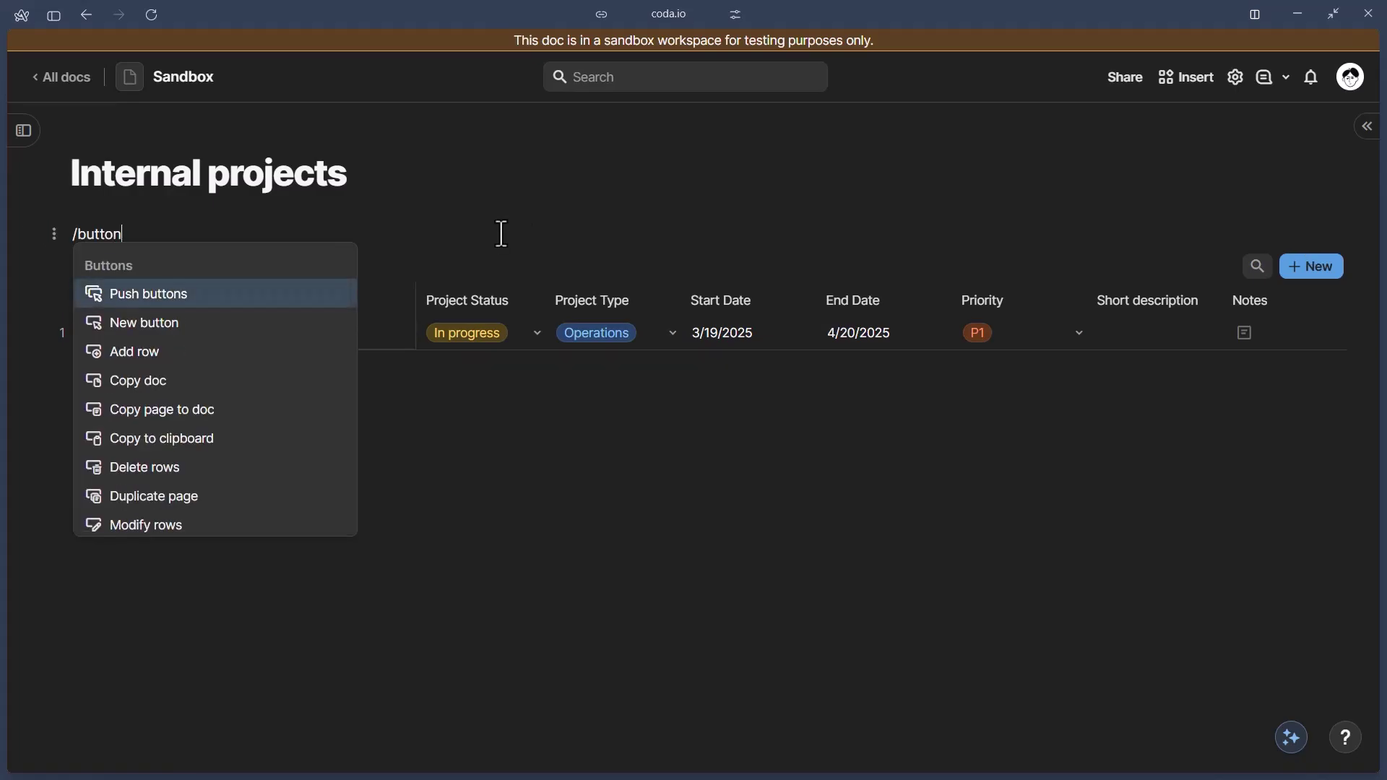
{"action": "left_click", "coordinate": [164, 352]}
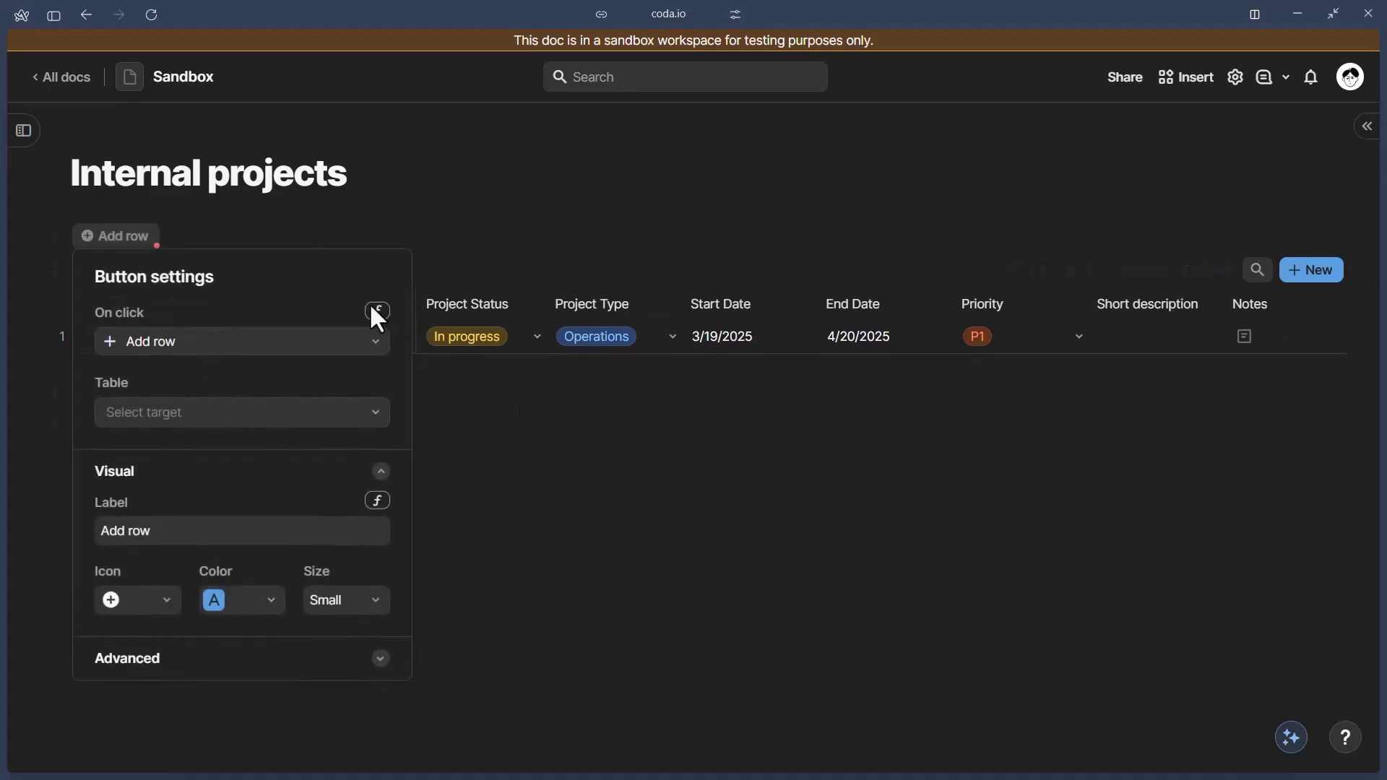
{"action": "left_click", "coordinate": [282, 416]}
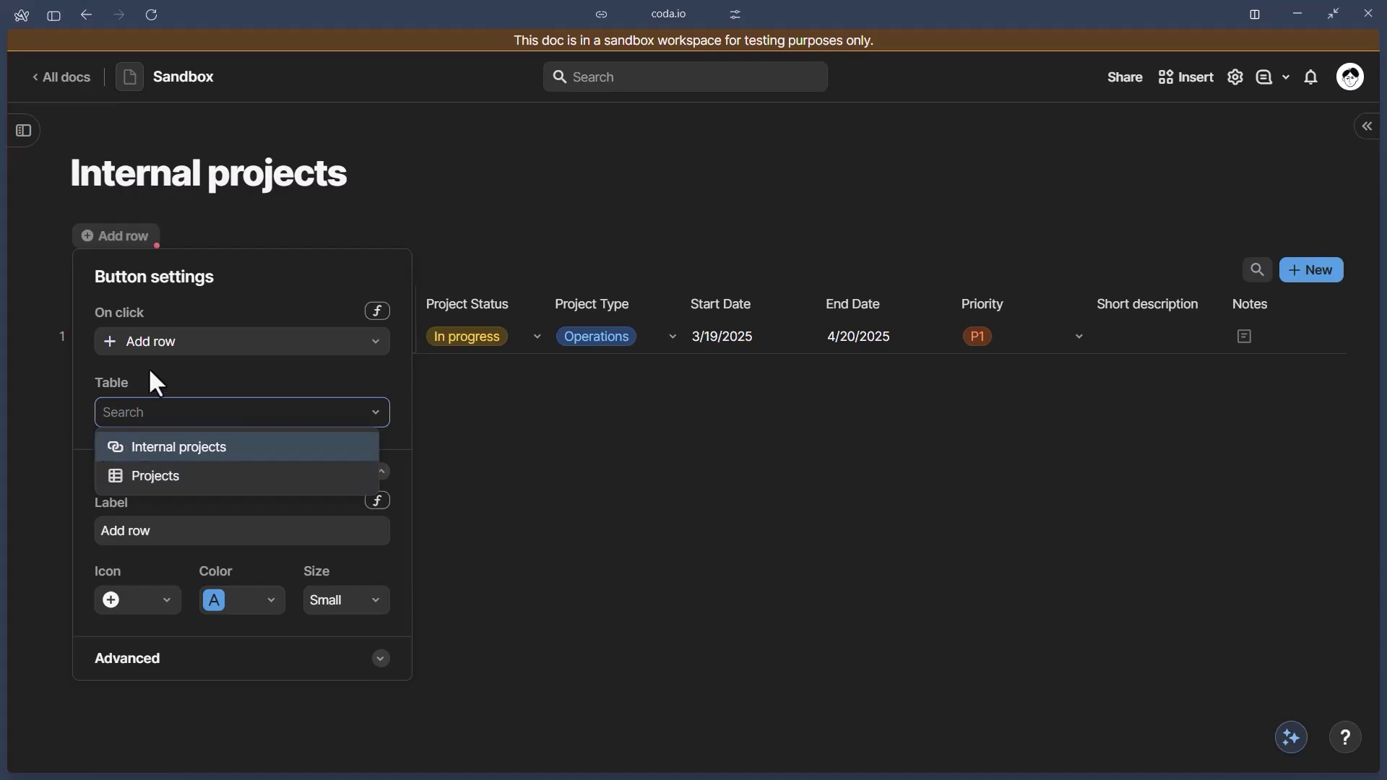
{"action": "left_click", "coordinate": [144, 452]}
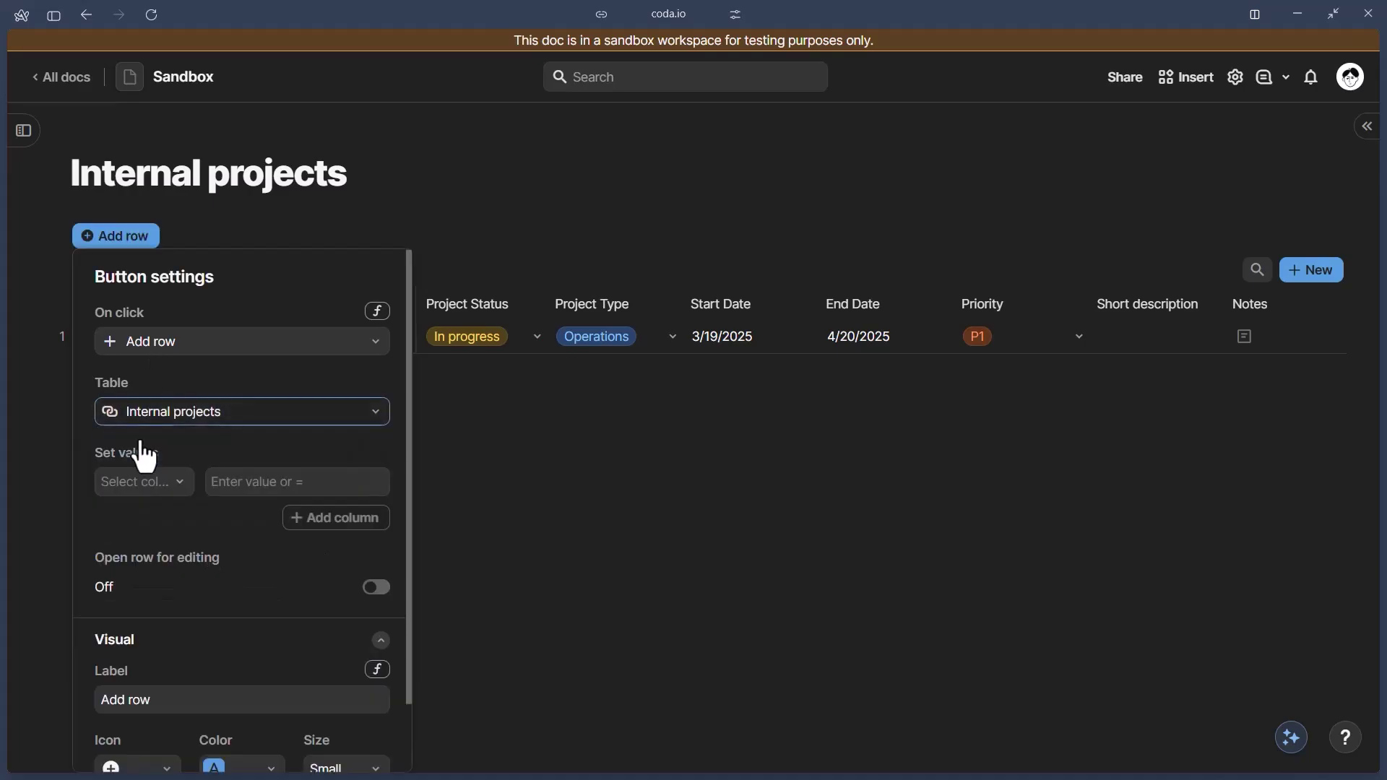
- Make the button set Project Type to Operations and open the new row for editing
{"action": "left_click", "coordinate": [154, 487]}
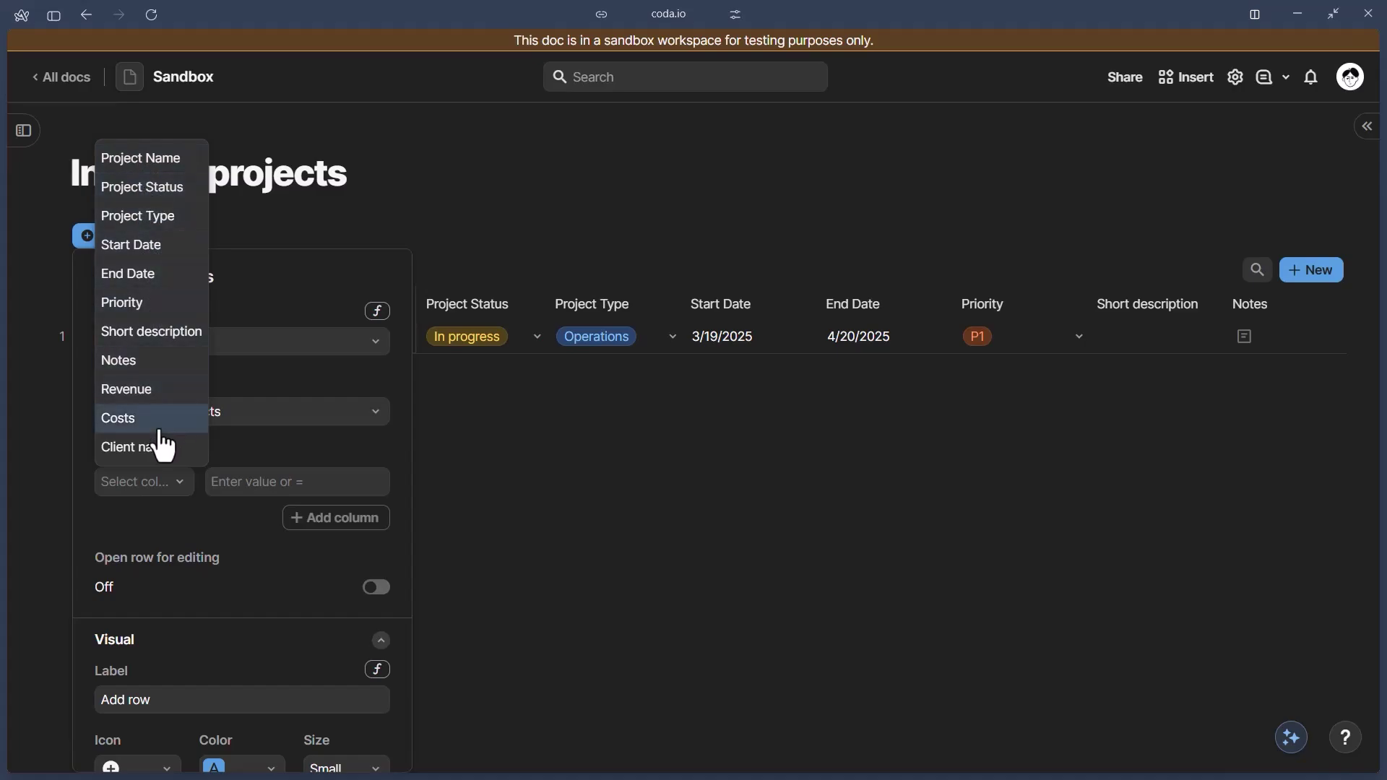
{"action": "left_click", "coordinate": [144, 219]}
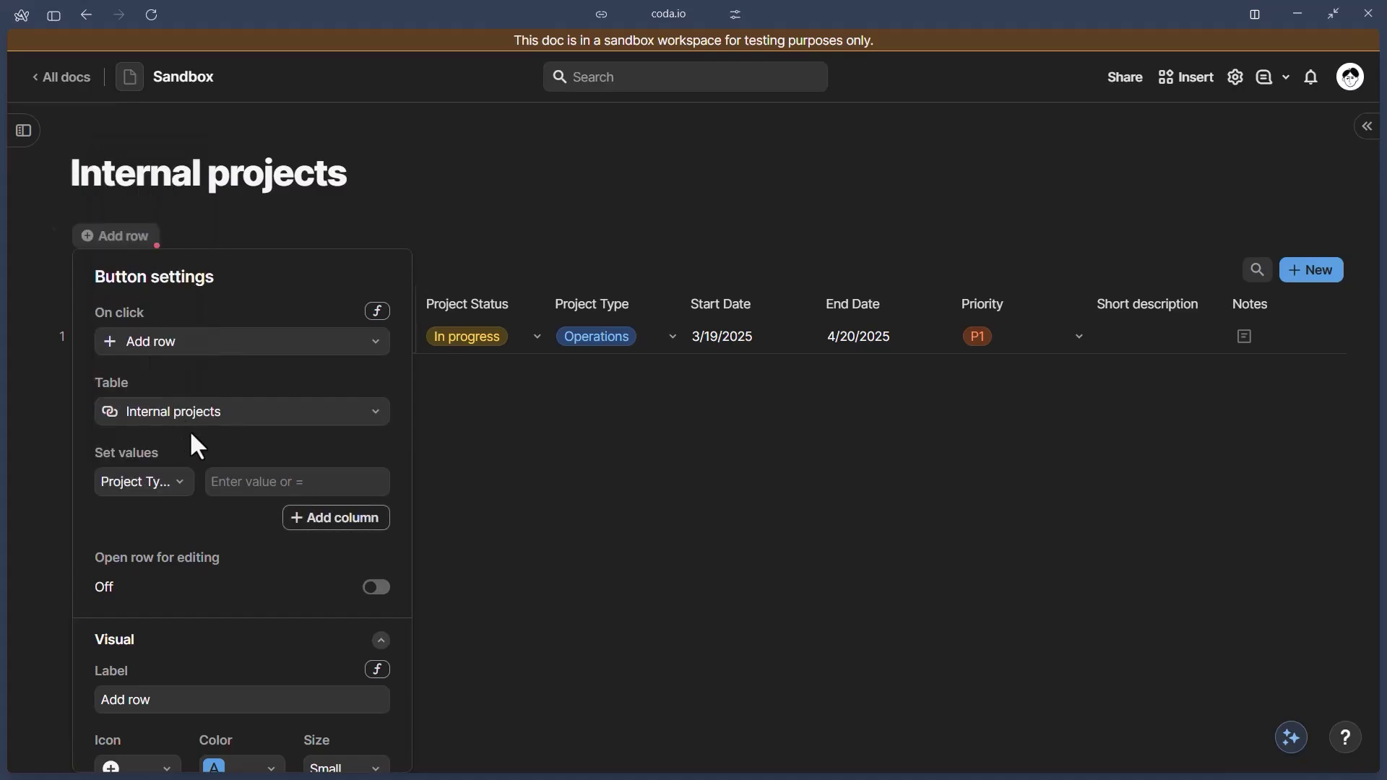
{"action": "left_click", "coordinate": [229, 470]}
{"action": "left_click", "coordinate": [279, 569]}
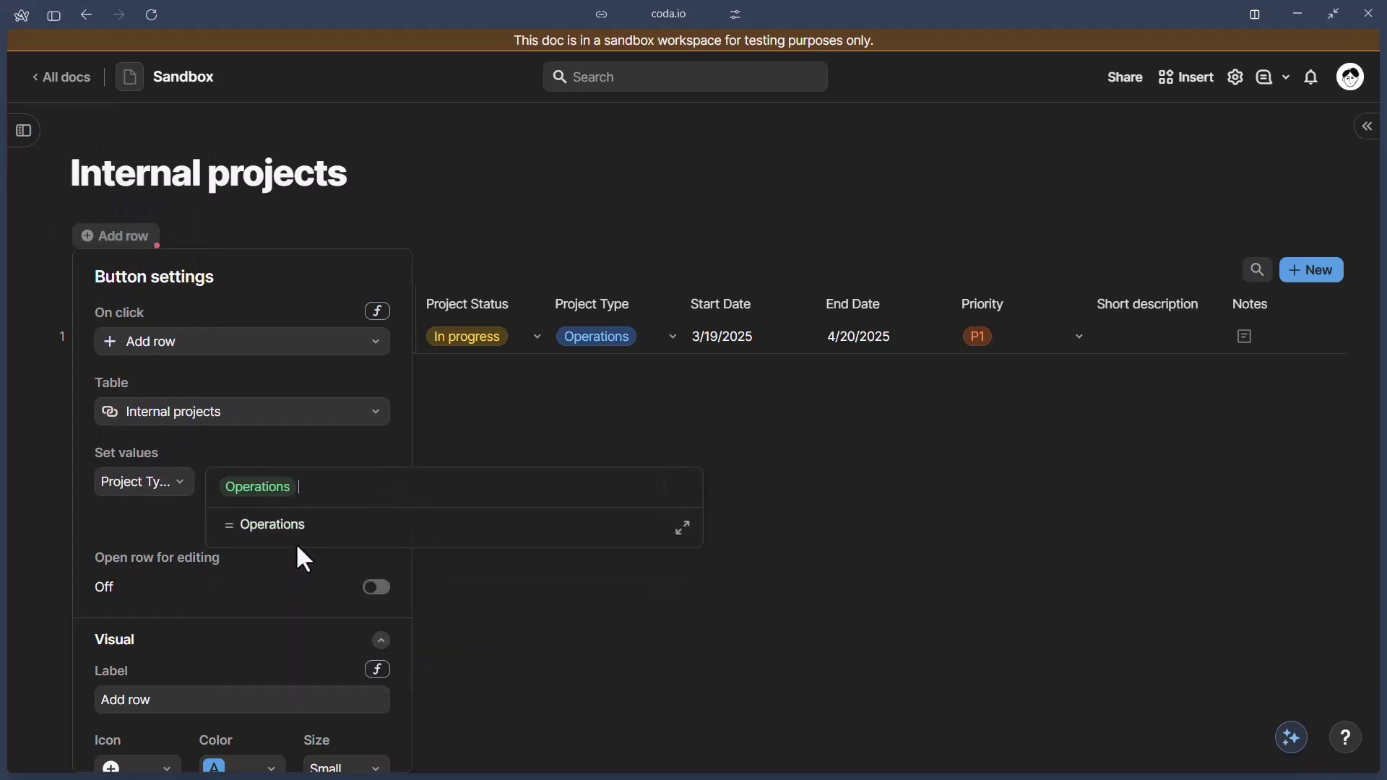
{"action": "left_click", "coordinate": [307, 444]}
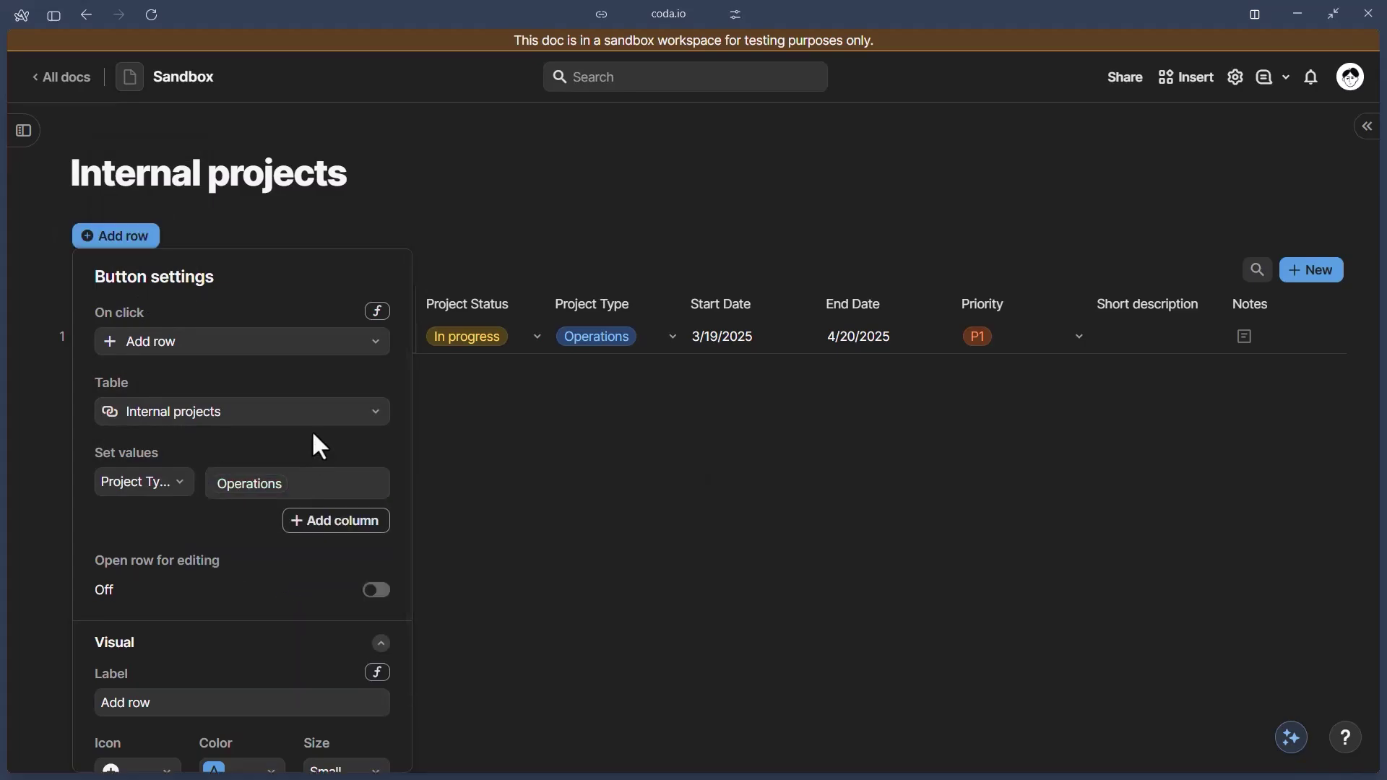
{"action": "scroll", "coordinate": [325, 470], "scroll_direction": "down", "scroll_amount": 1}
{"action": "left_click", "coordinate": [372, 511]}
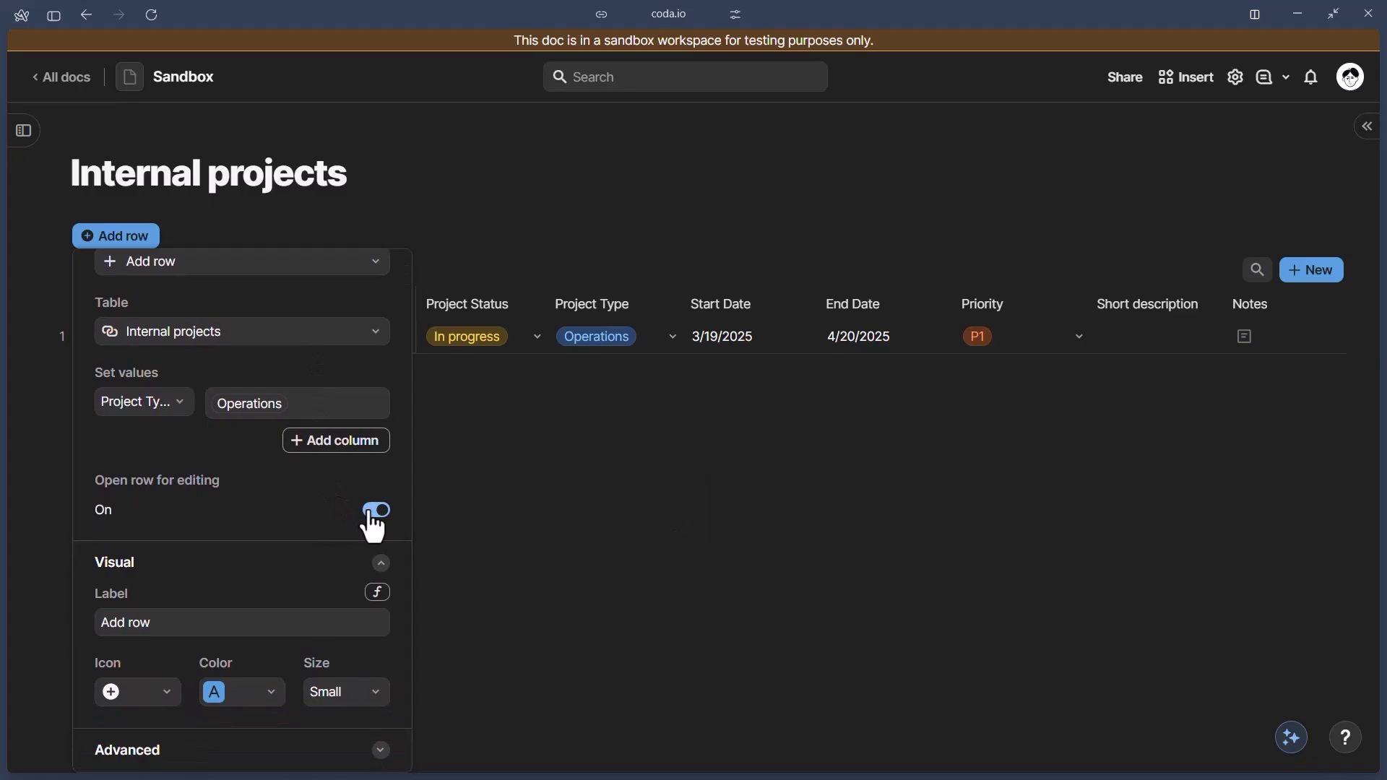
- Label the button "Add an internal project" and set its size to Medium
{"action": "left_click", "coordinate": [137, 621]}
{"action": "type", "text": "an int"}
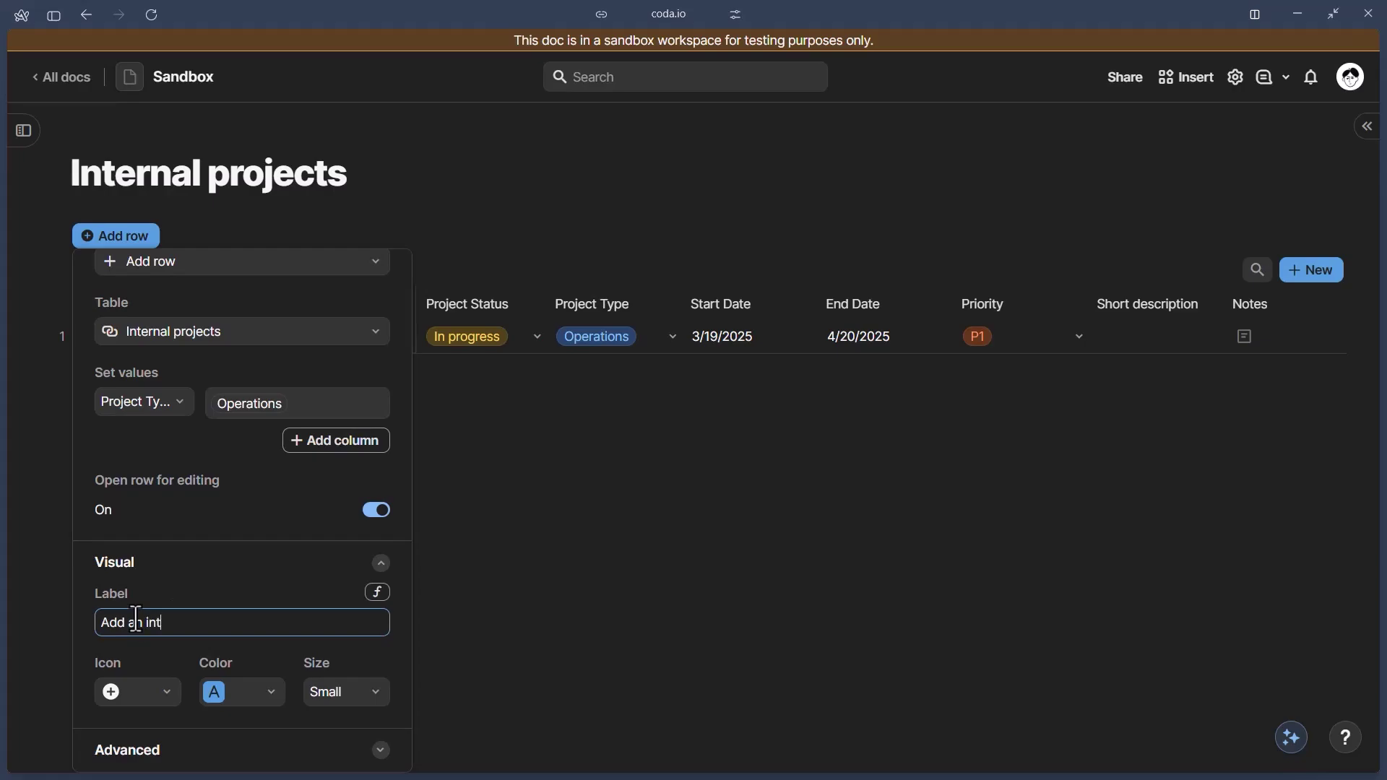
{"action": "type", "text": "ernal project"}
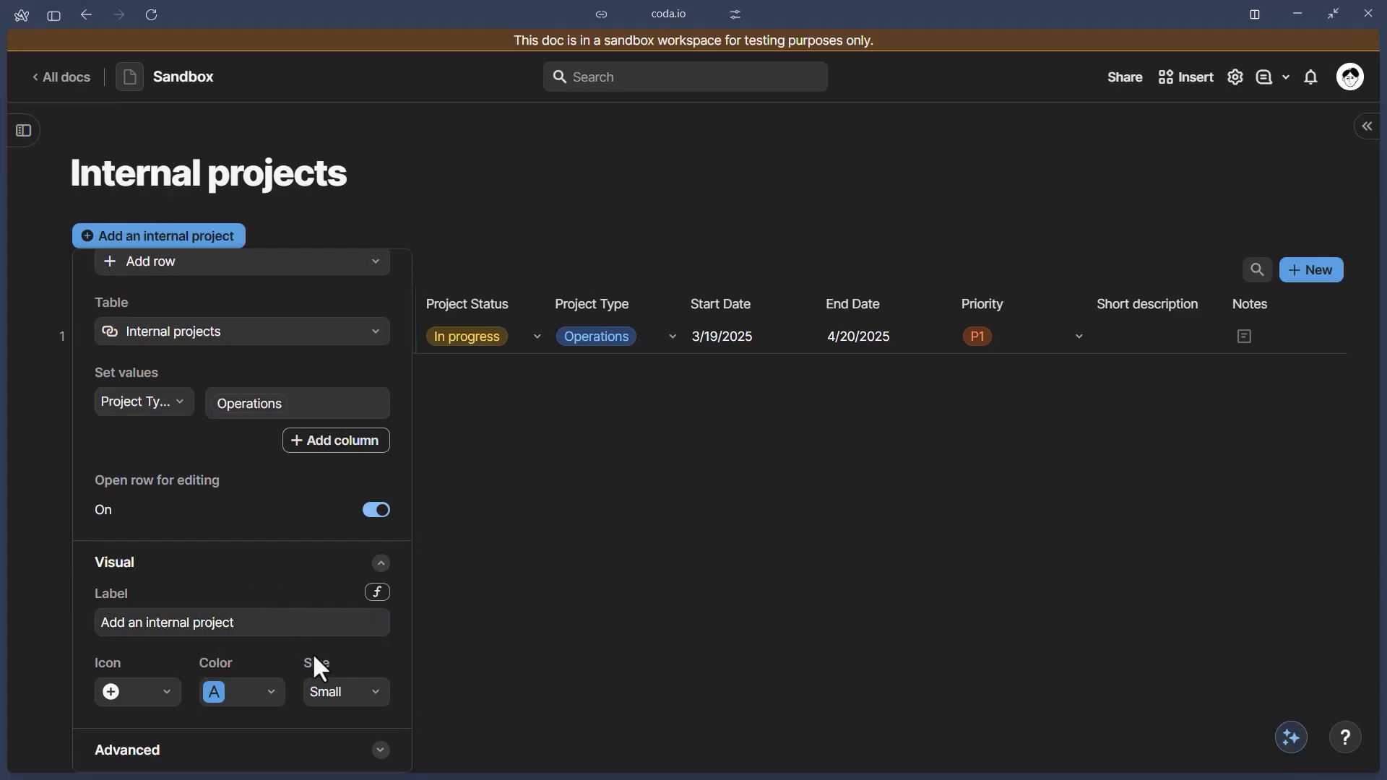
{"action": "left_click", "coordinate": [346, 694]}
{"action": "left_click", "coordinate": [338, 630]}
- Set the button's formula reference name to "add_internal_projec" in its advanced settings
{"action": "left_click", "coordinate": [226, 758]}
{"action": "scroll", "coordinate": [312, 661], "scroll_direction": "down", "scroll_amount": 3}
{"action": "left_click", "coordinate": [154, 522]}
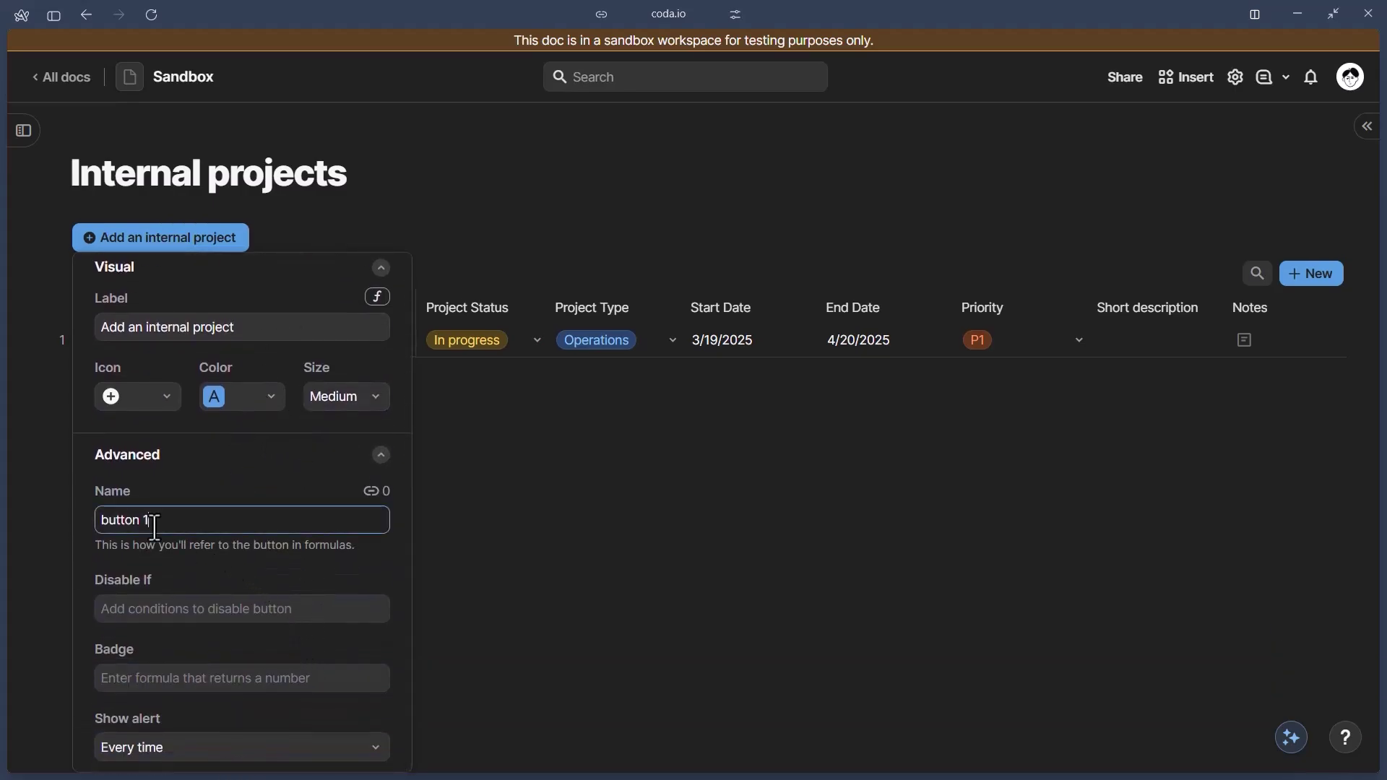
{"action": "key", "text": "ctrl+a"}
{"action": "key", "text": "BackSpace"}
{"action": "type", "text": "add_internal_projec"}
{"action": "scroll", "coordinate": [198, 462], "scroll_direction": "up", "scroll_amount": 4}
{"action": "left_click", "coordinate": [340, 208]}
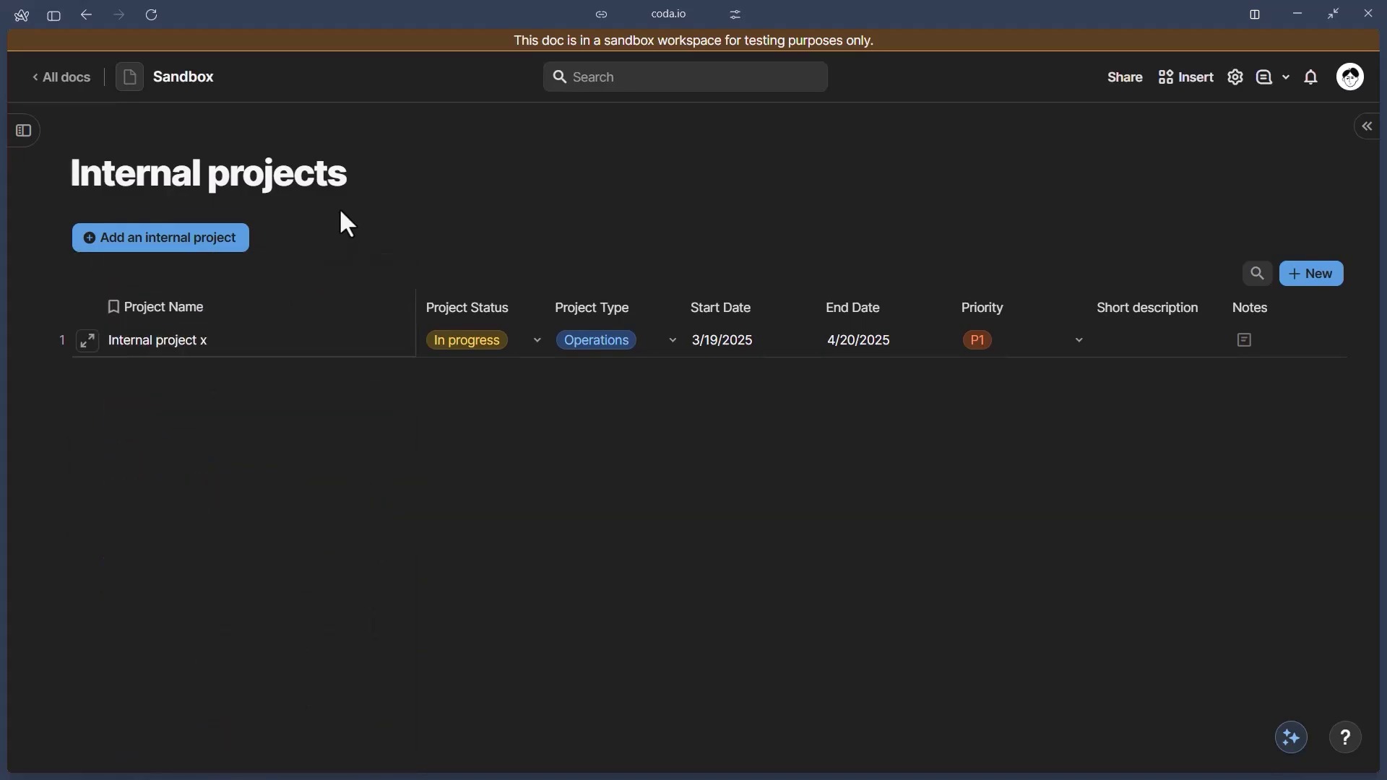
- Use the Add an internal project button to create a row named "test project 2"
{"action": "left_click", "coordinate": [191, 241]}
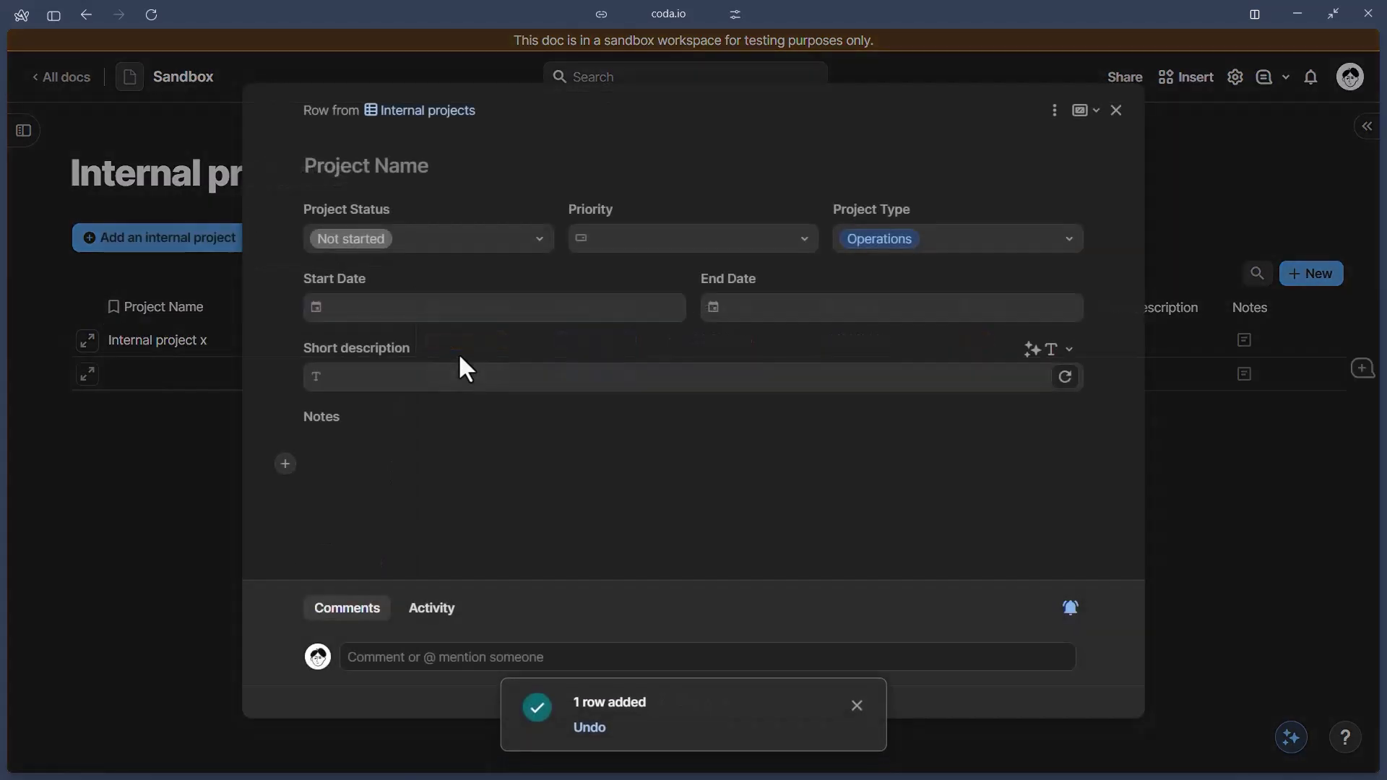
{"action": "left_click", "coordinate": [367, 178]}
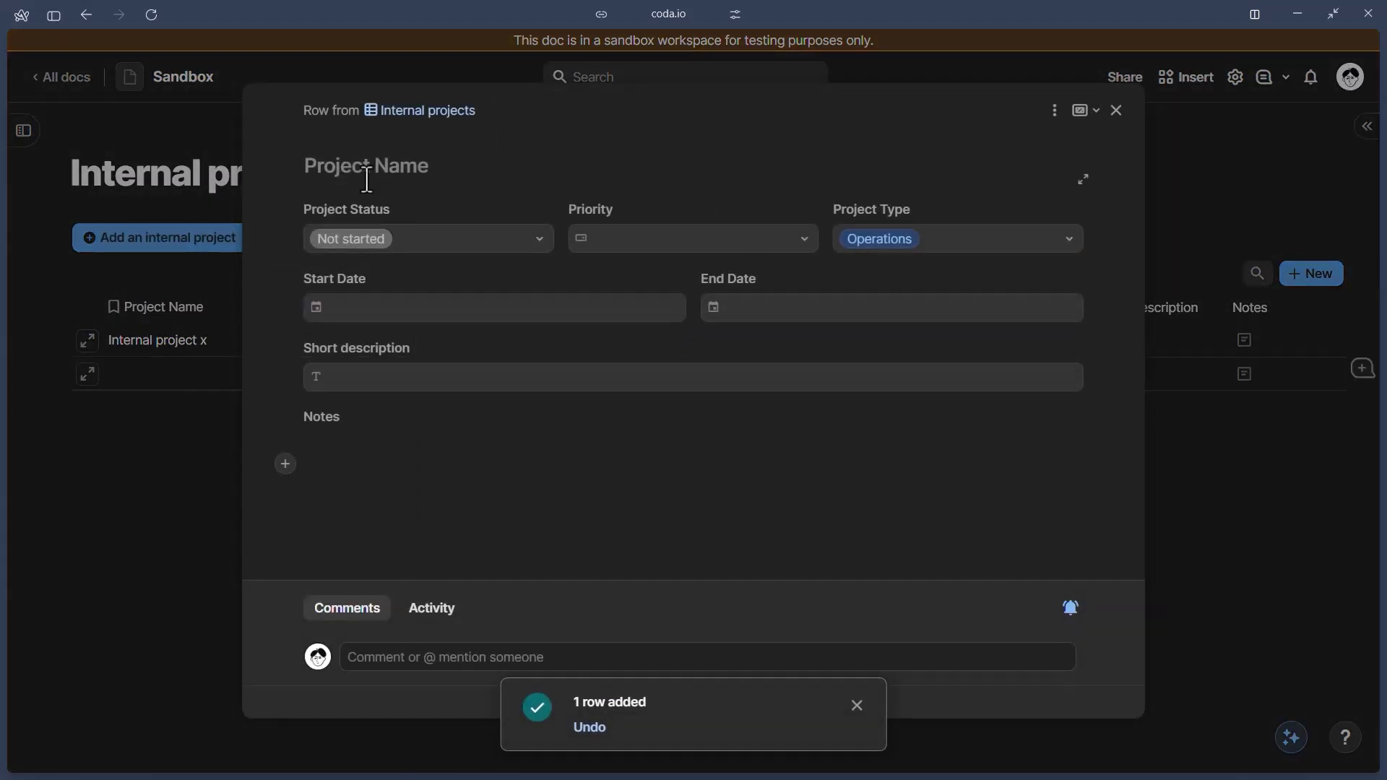
{"action": "type", "text": "test project 2"}
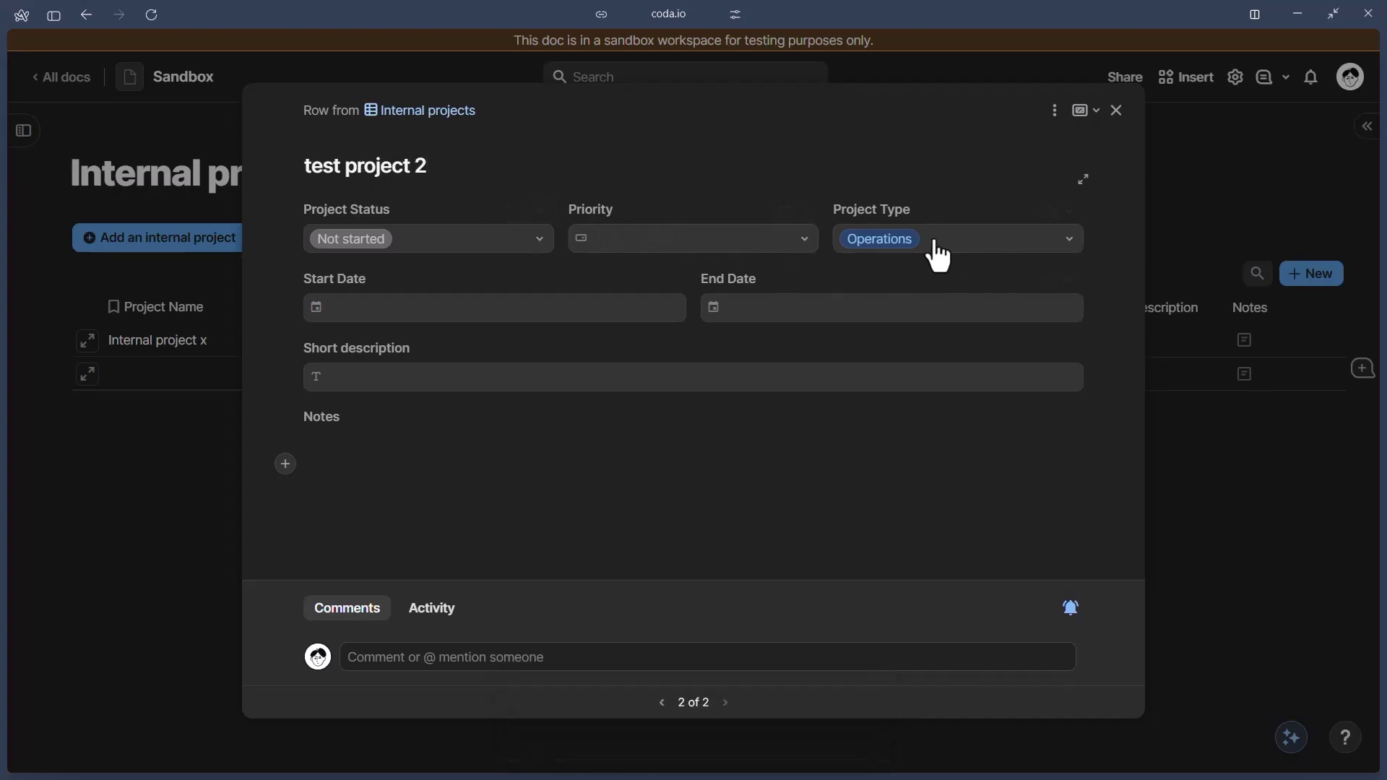
- Replace the project type of test project 2 with Marketing, and reopen the row to check its layout
{"action": "left_click", "coordinate": [949, 254]}
{"action": "left_click", "coordinate": [937, 336]}
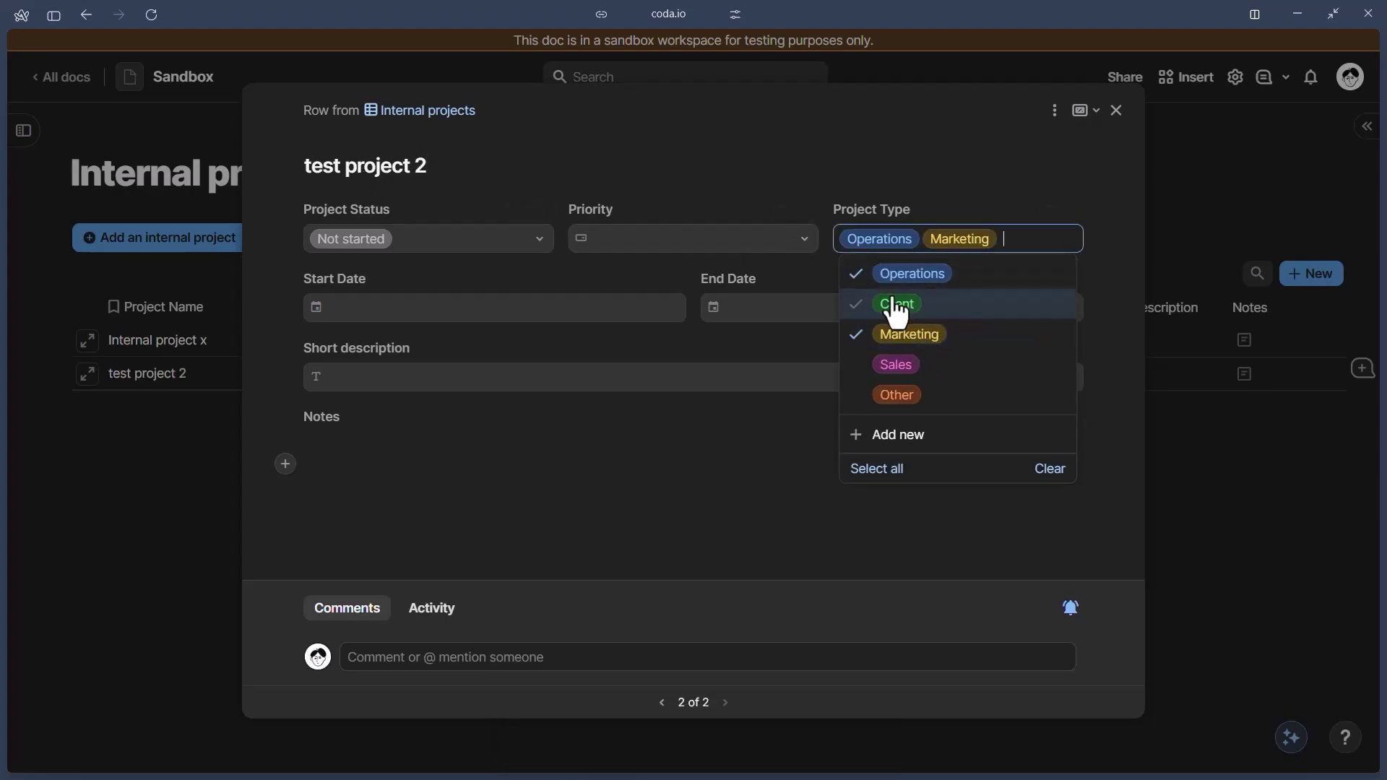
{"action": "left_click", "coordinate": [868, 275]}
{"action": "key", "text": "Escape"}
{"action": "key", "text": "Escape"}
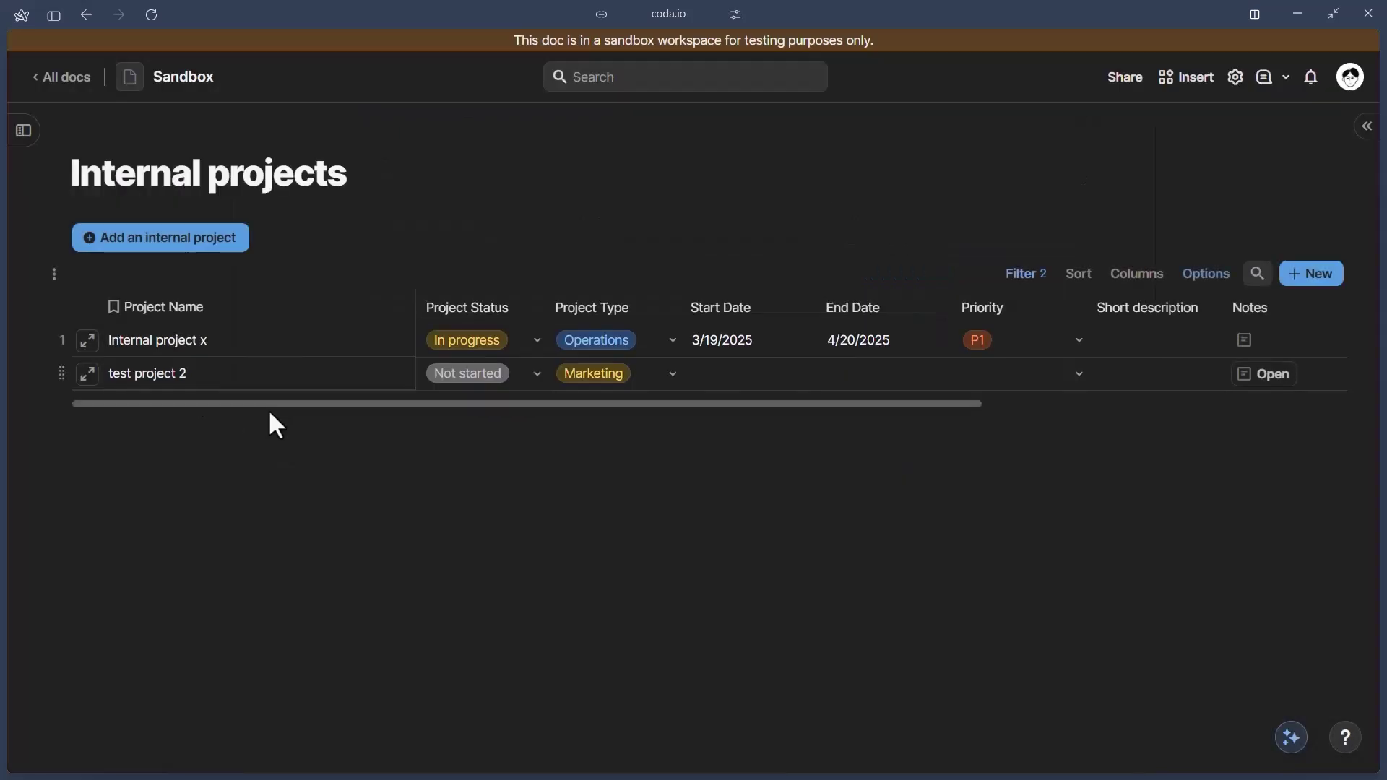
{"action": "left_click", "coordinate": [87, 374]}
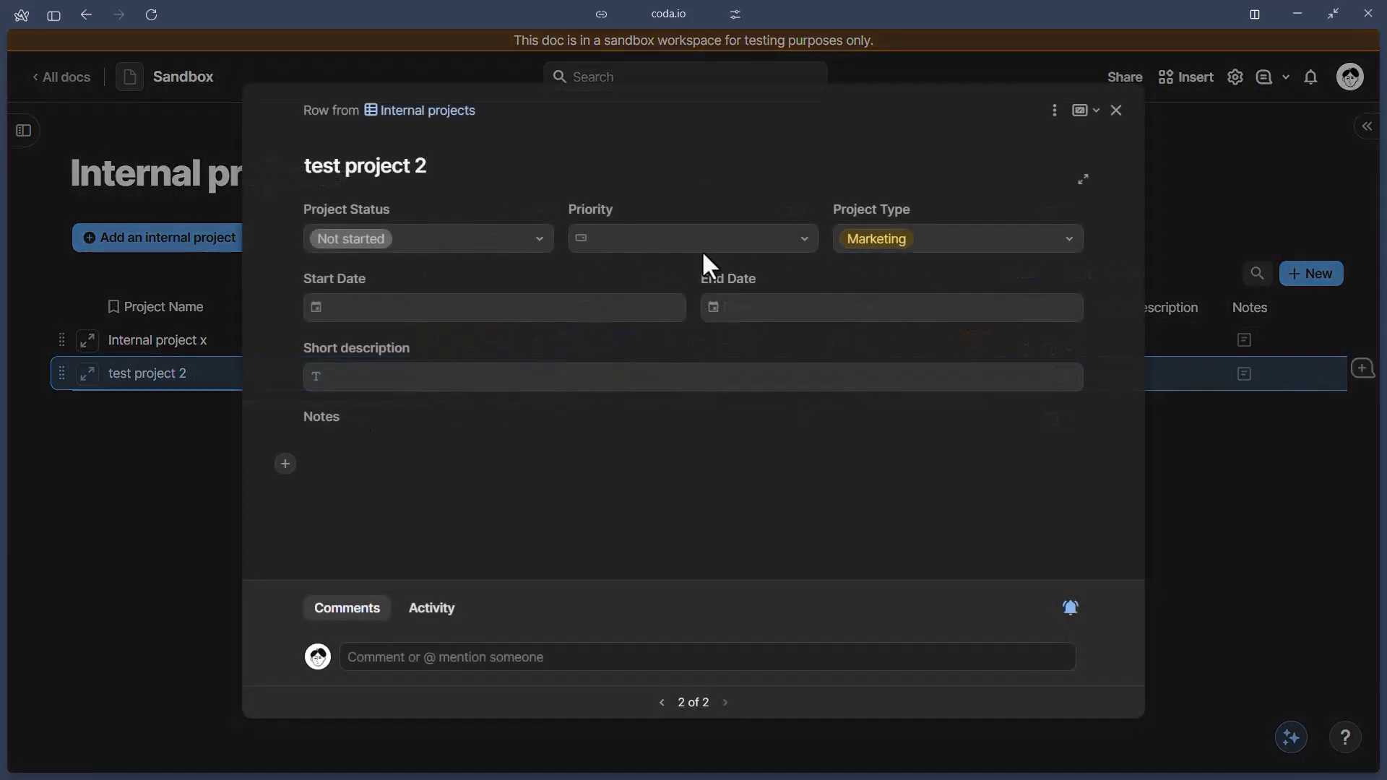
{"action": "left_click", "coordinate": [1113, 113]}
- Change the target table of the Add an internal project button to Projects
{"action": "left_click", "coordinate": [221, 240]}
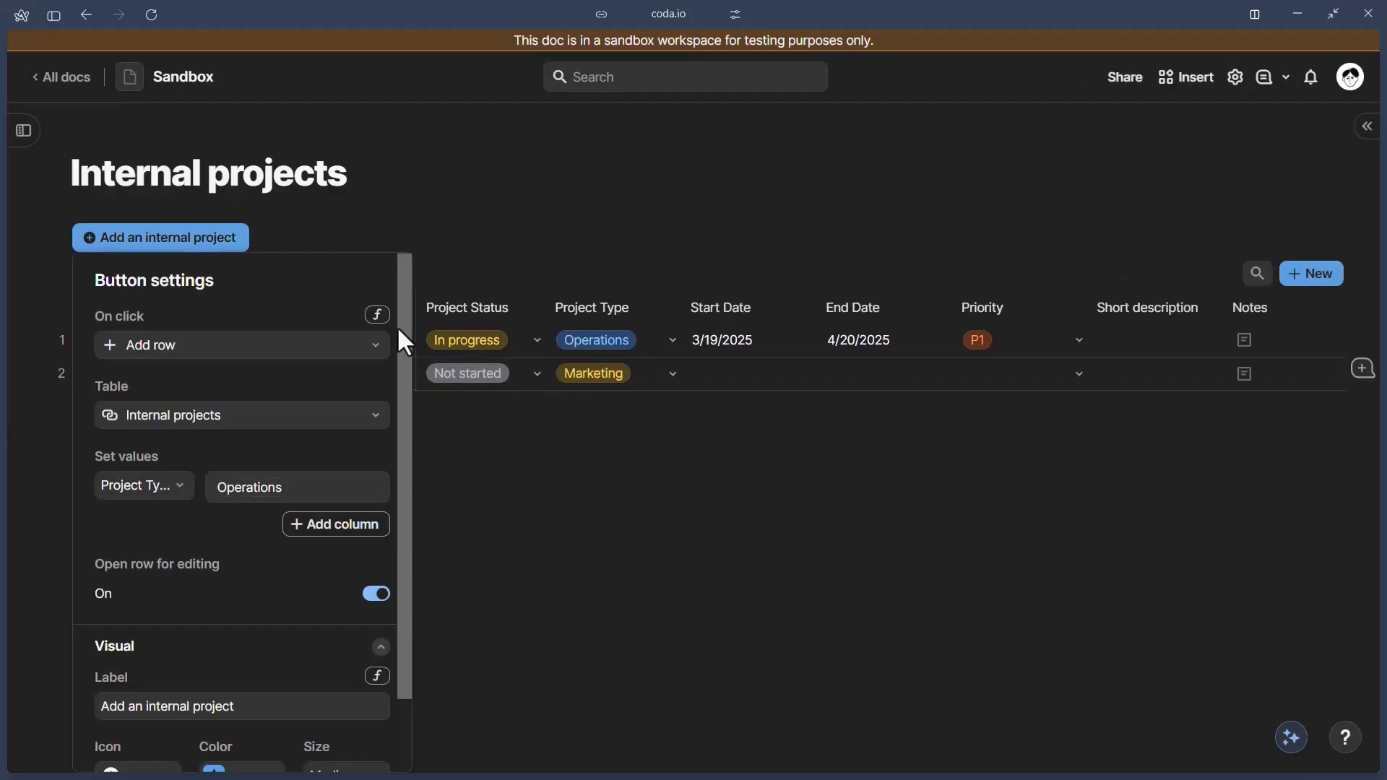
{"action": "left_click", "coordinate": [239, 417]}
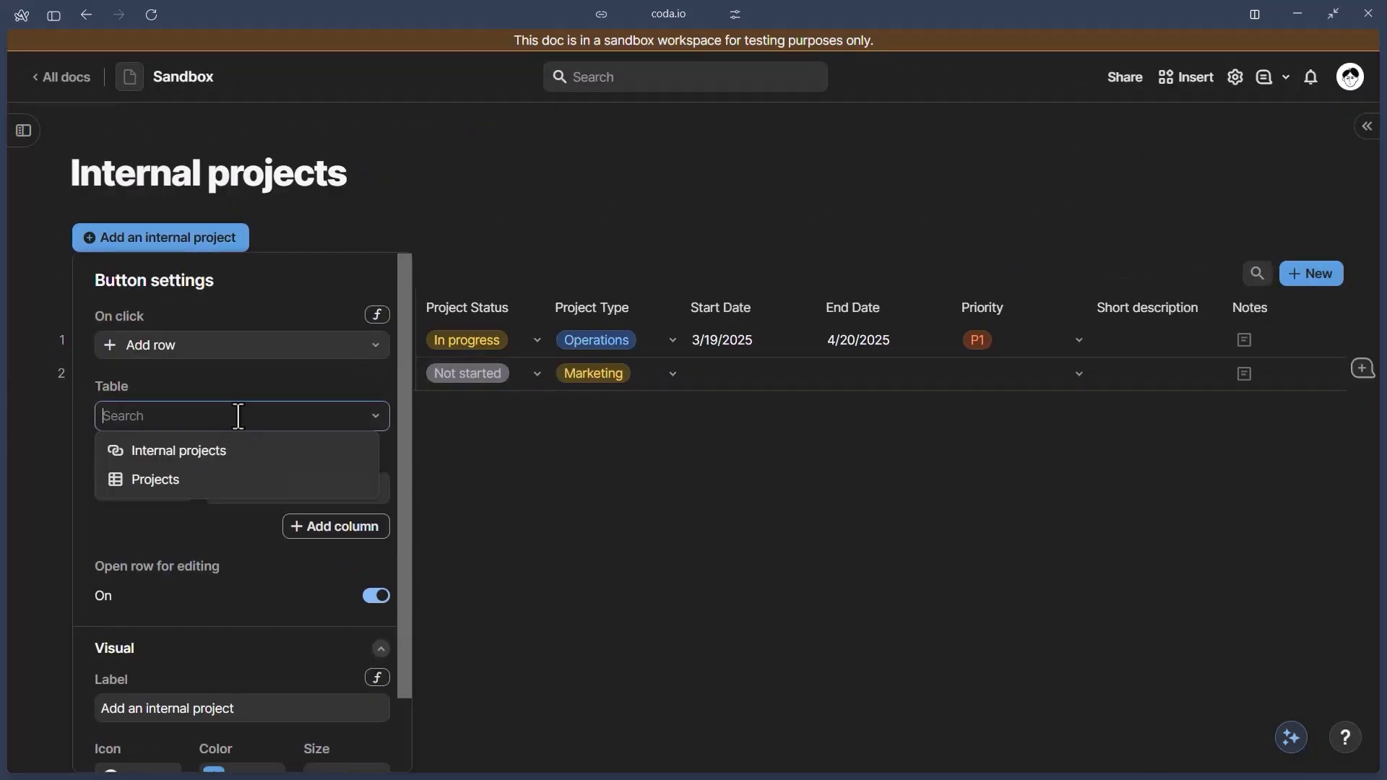
{"action": "left_click", "coordinate": [148, 480]}
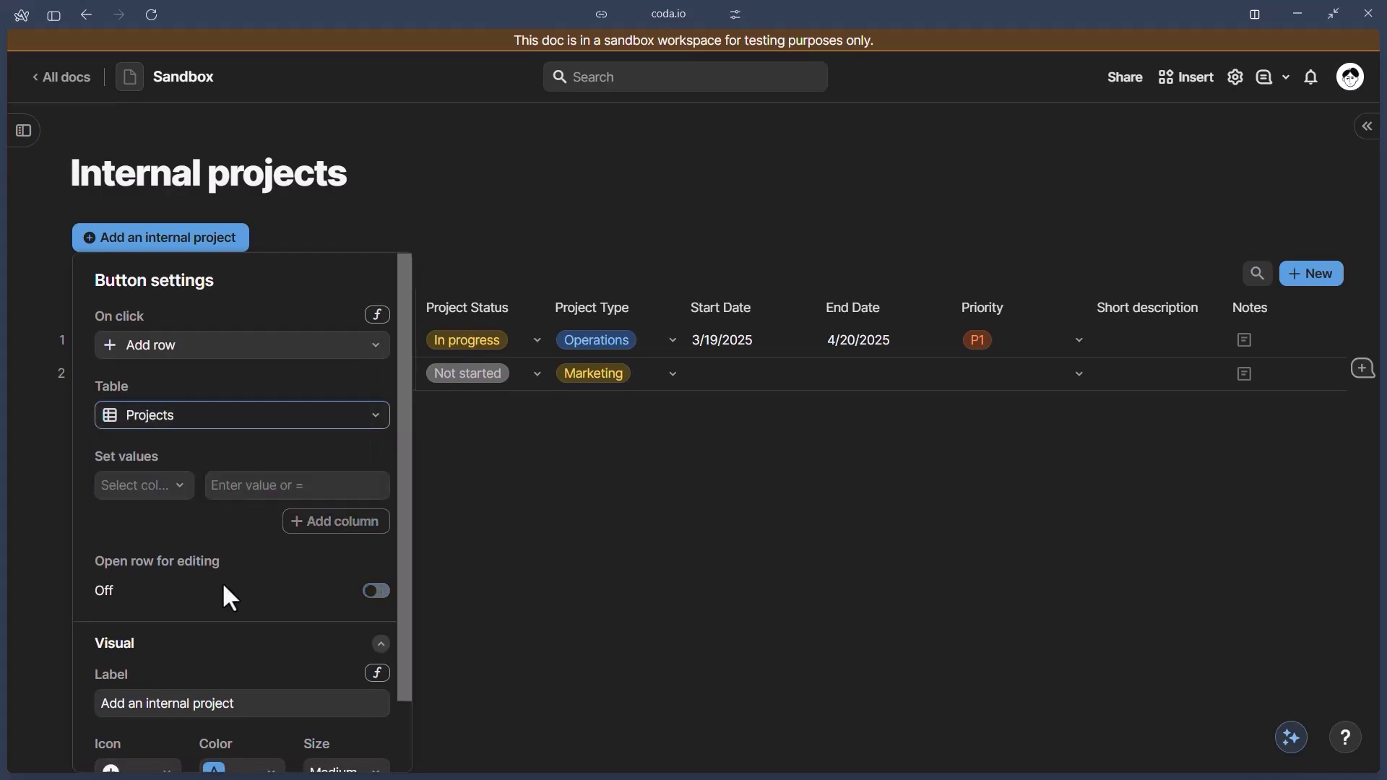
- Convert the button's action to a formula, wrap AddRow(Projects) in OpenRow, and read the details of OpenRow's inputs
{"action": "left_click", "coordinate": [381, 318]}
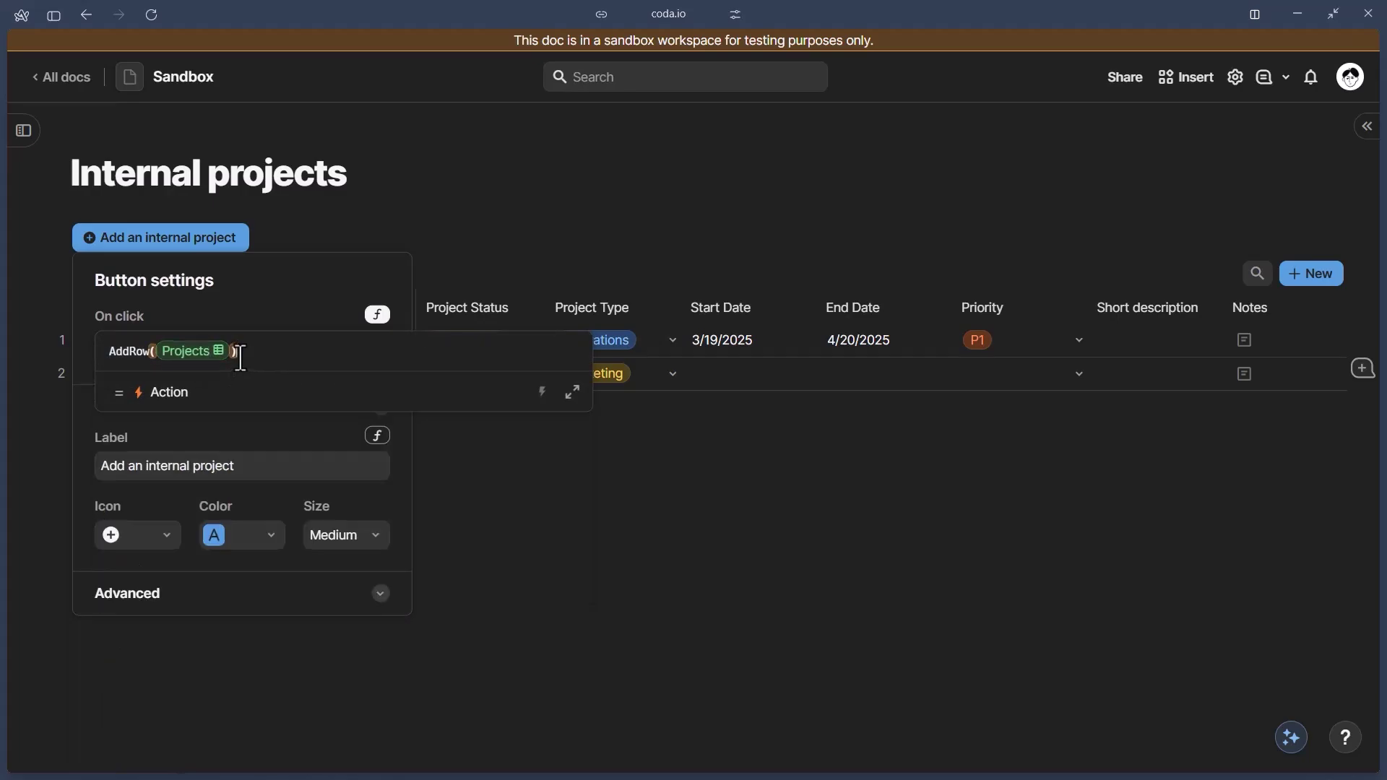
{"action": "mouse_move", "coordinate": [119, 363]}
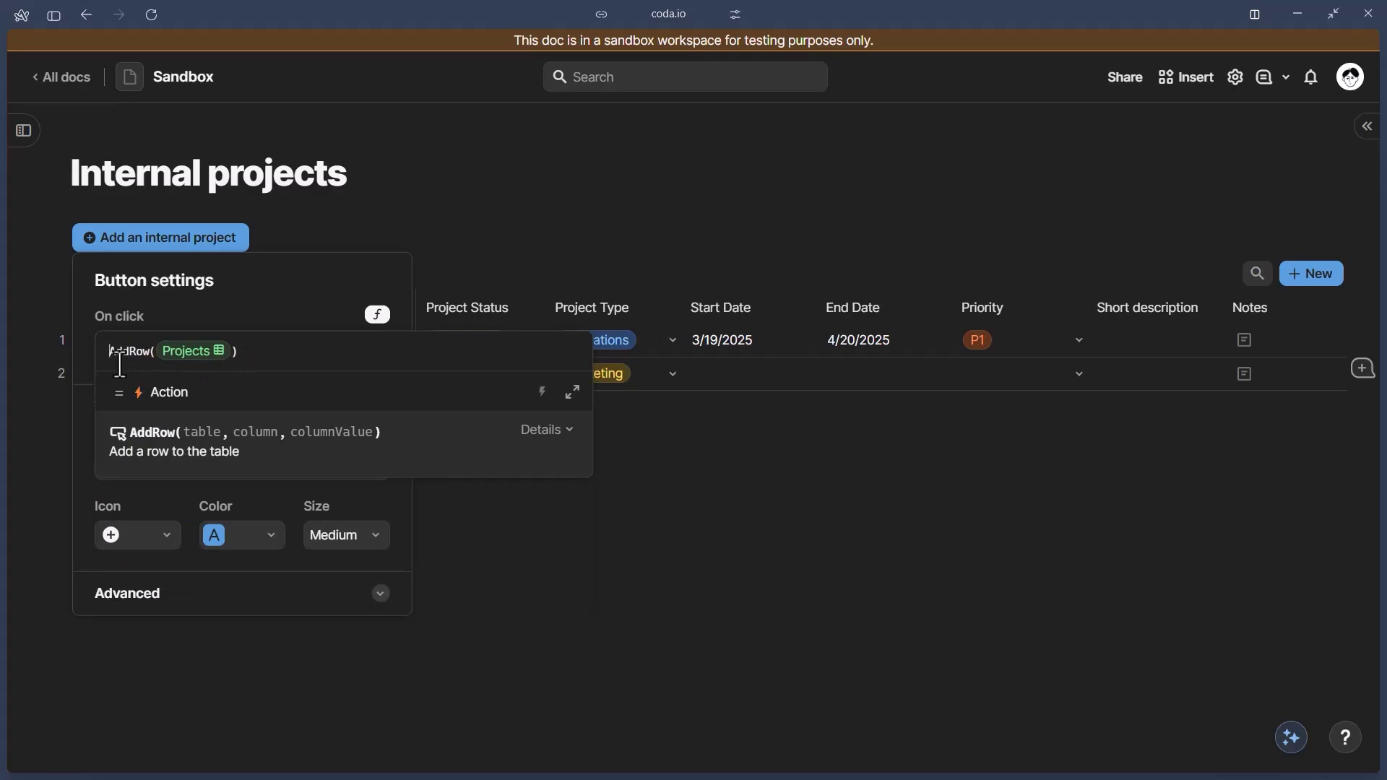
{"action": "type", "text": "OpenRow("}
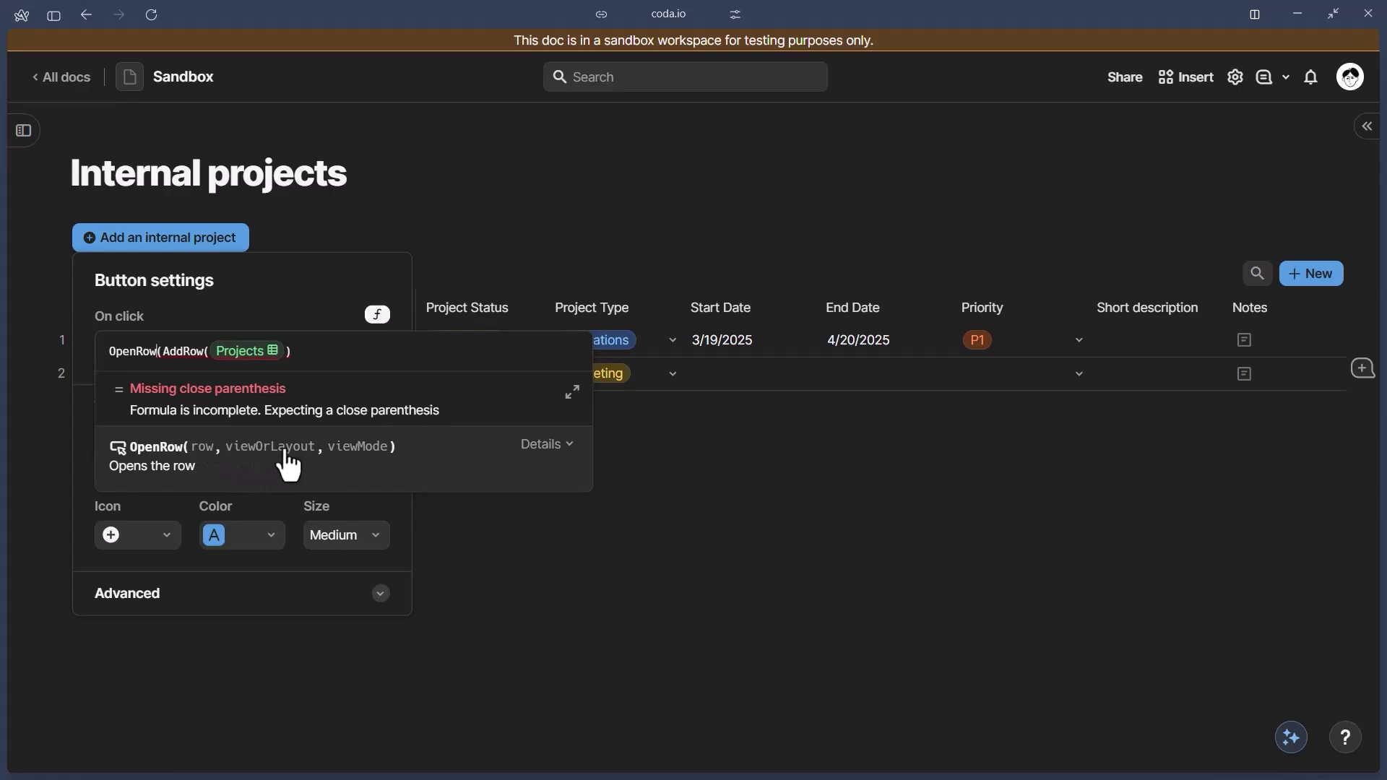
{"action": "left_click", "coordinate": [531, 447]}
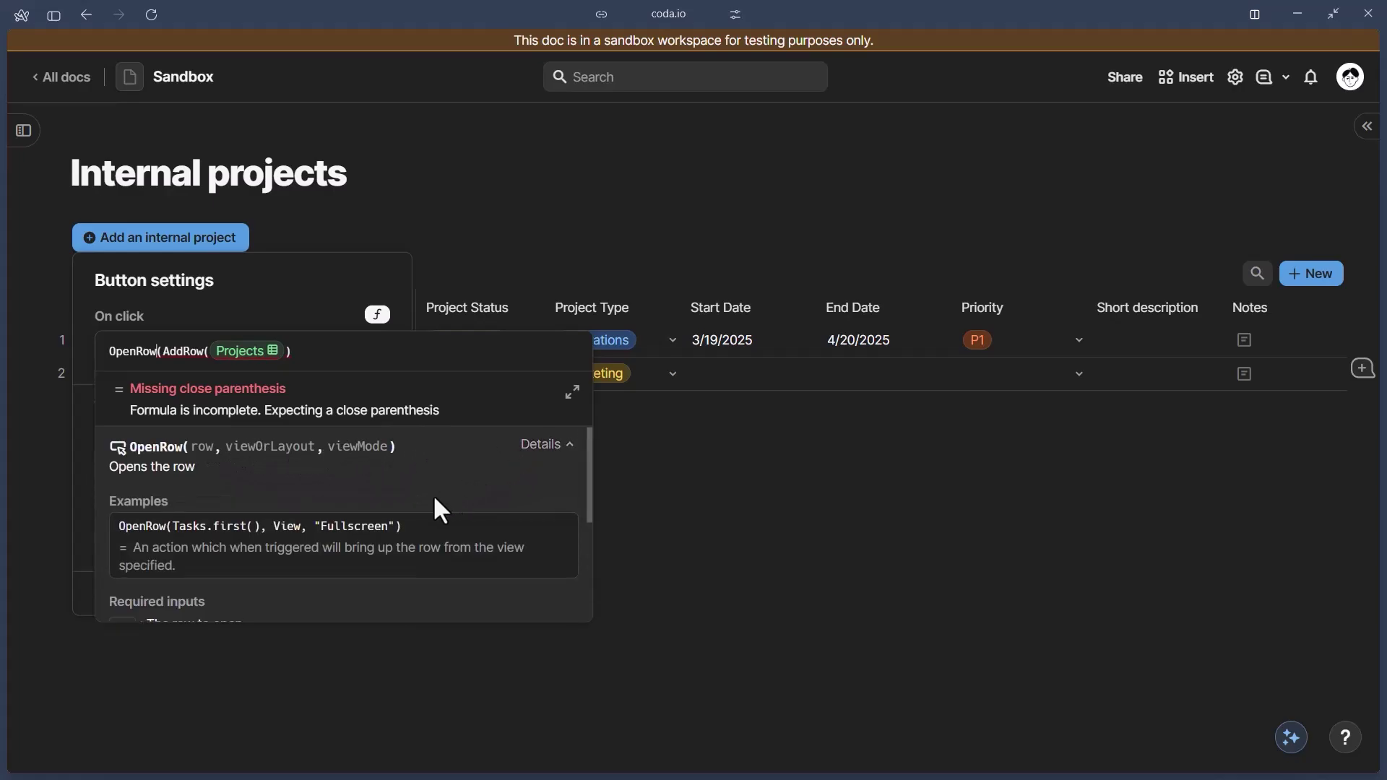
{"action": "scroll", "coordinate": [431, 493], "scroll_direction": "down", "scroll_amount": 3}
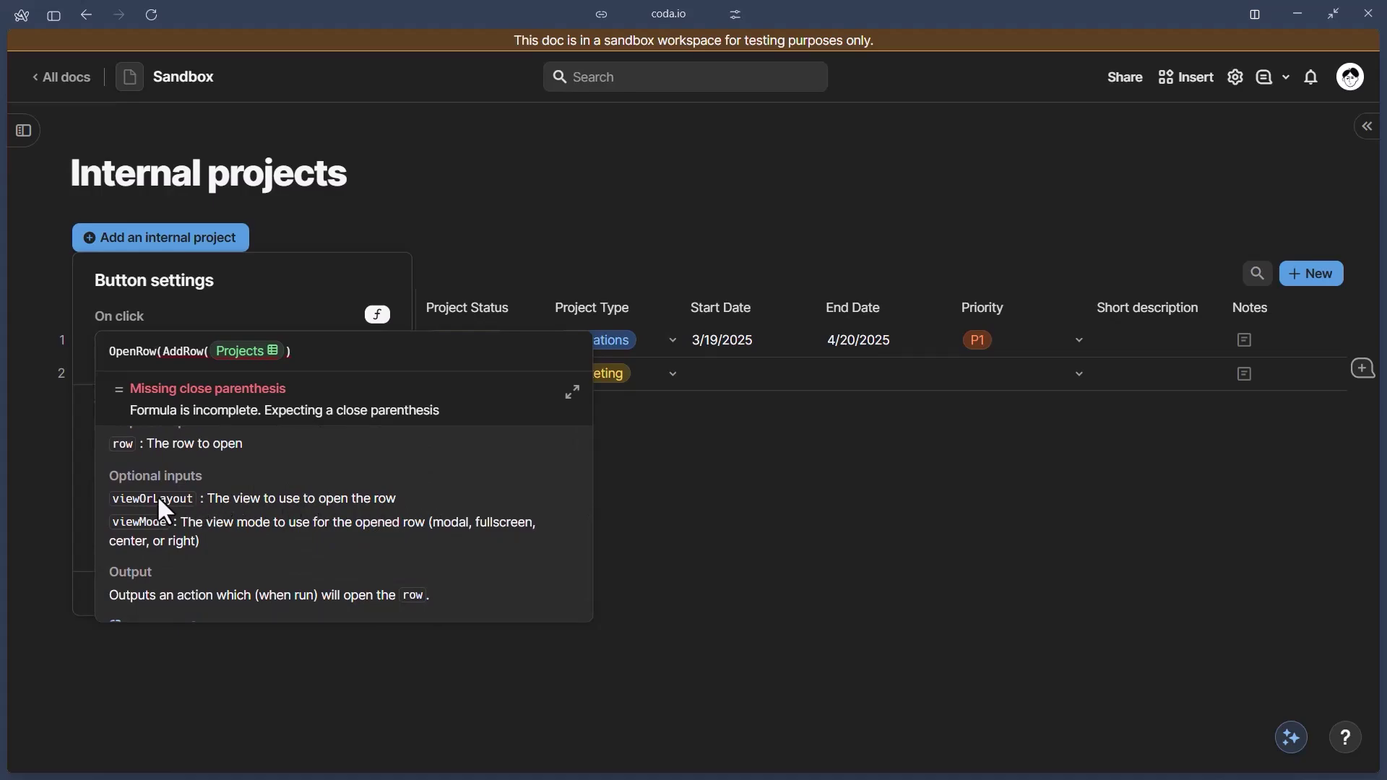
- Add Internal projects as OpenRow's view argument after the AddRow(Projects) call
{"action": "left_click", "coordinate": [303, 351]}
{"action": "left_click", "coordinate": [161, 351]}
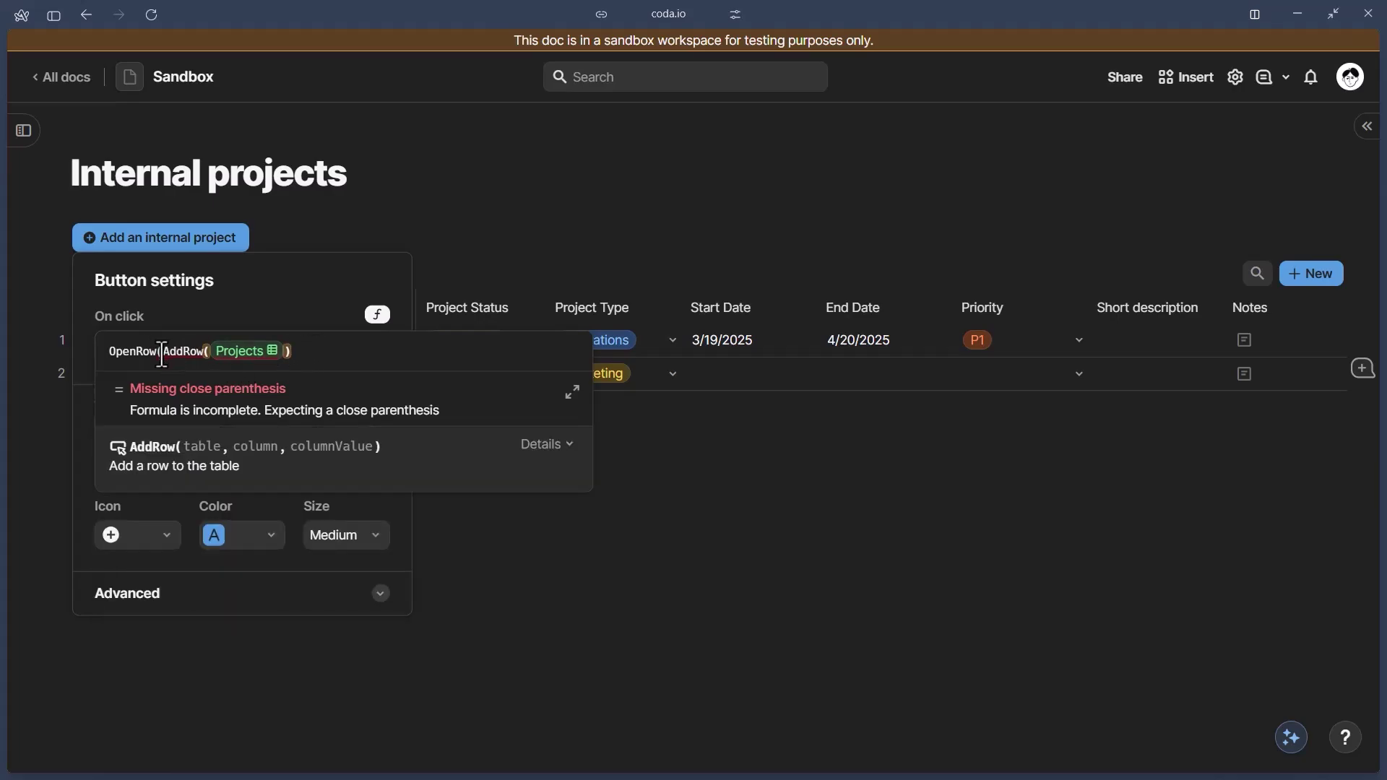
{"action": "left_click", "coordinate": [307, 354]}
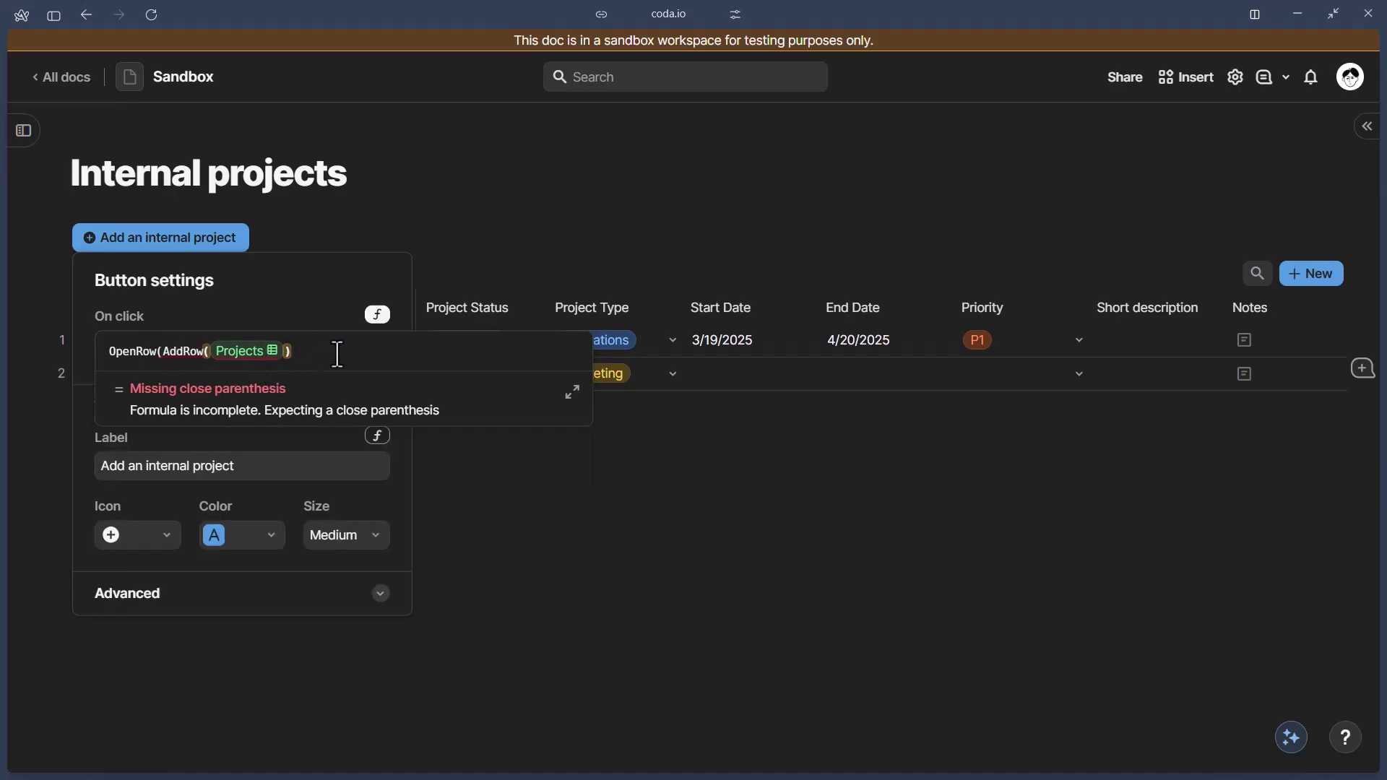
{"action": "type", "text": ","}
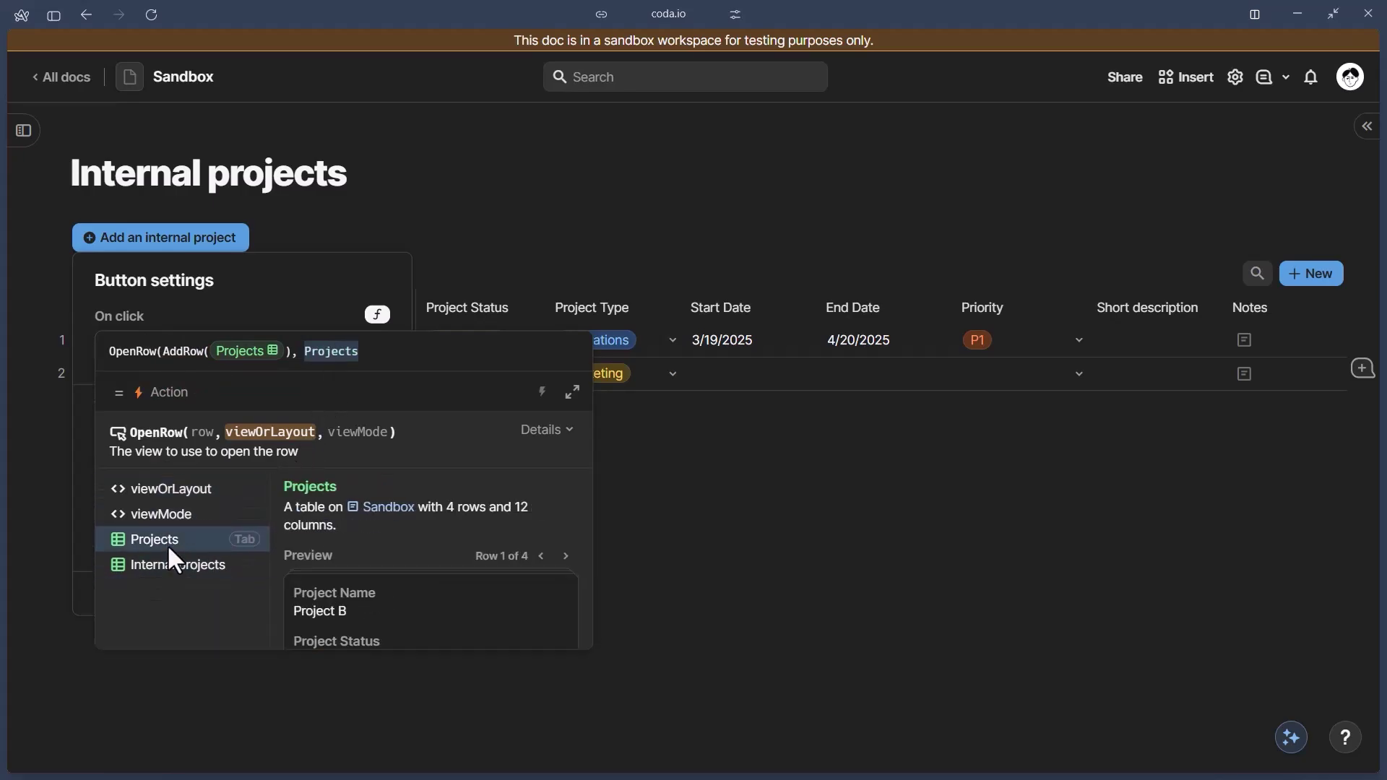
{"action": "left_click", "coordinate": [171, 566]}
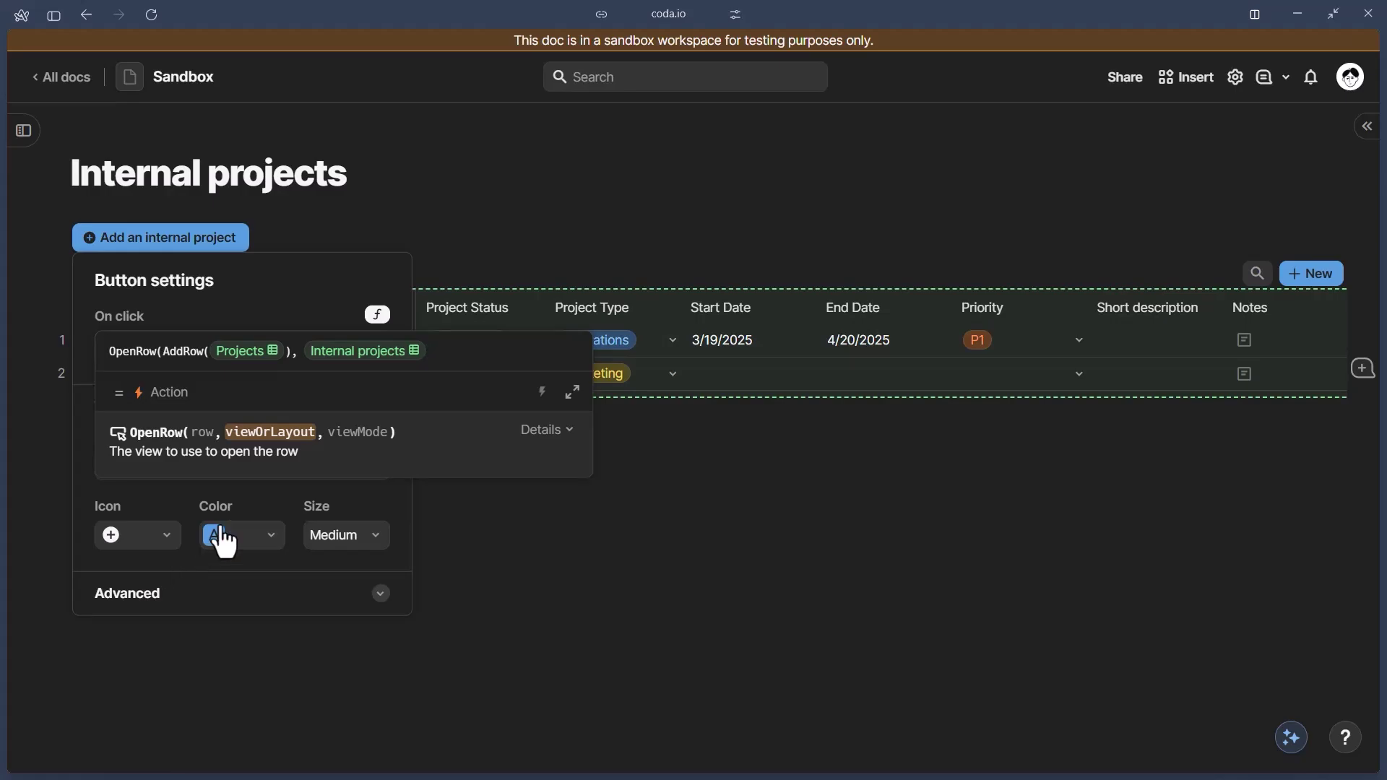
- Try Projects as OpenRow's view argument, and return it to Internal projects
{"action": "key", "text": "BackSpace"}
{"action": "left_click", "coordinate": [201, 541]}
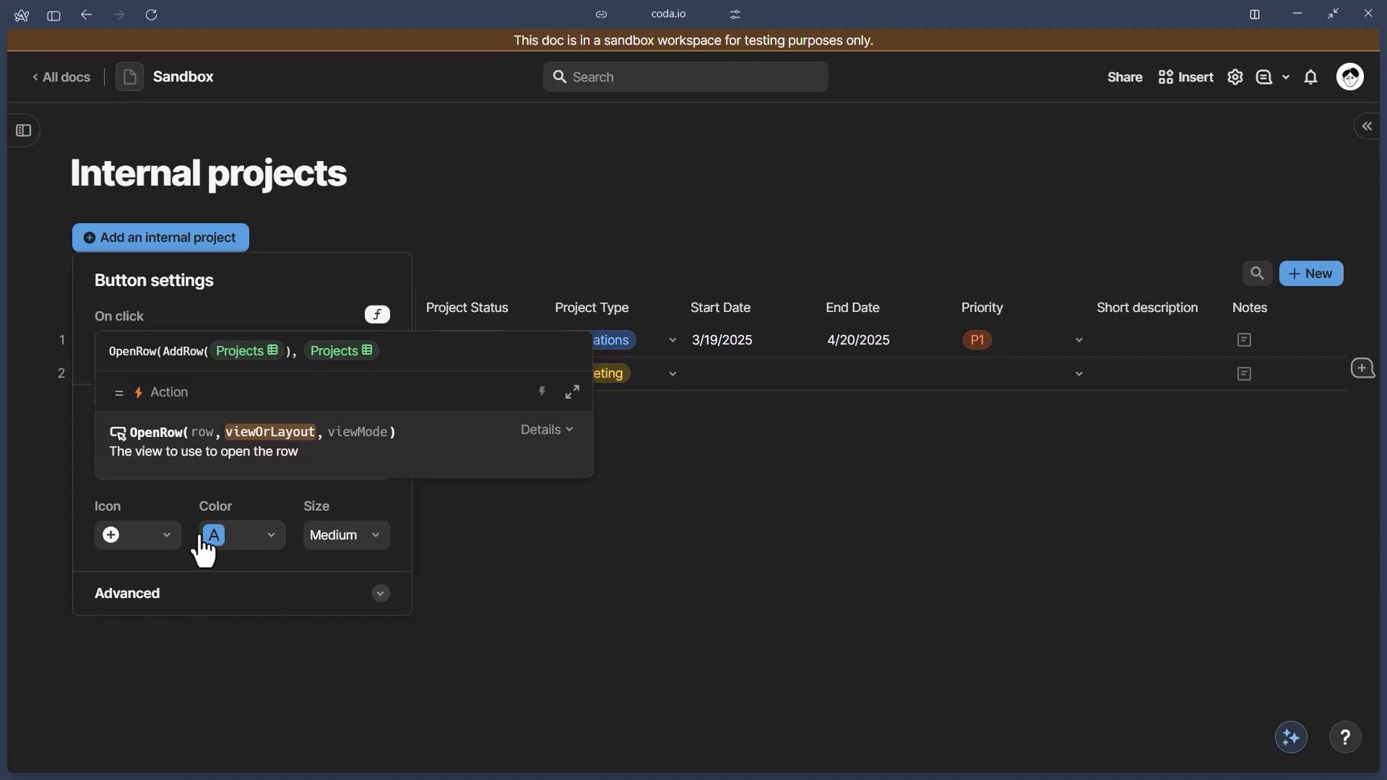
{"action": "key", "text": "BackSpace"}
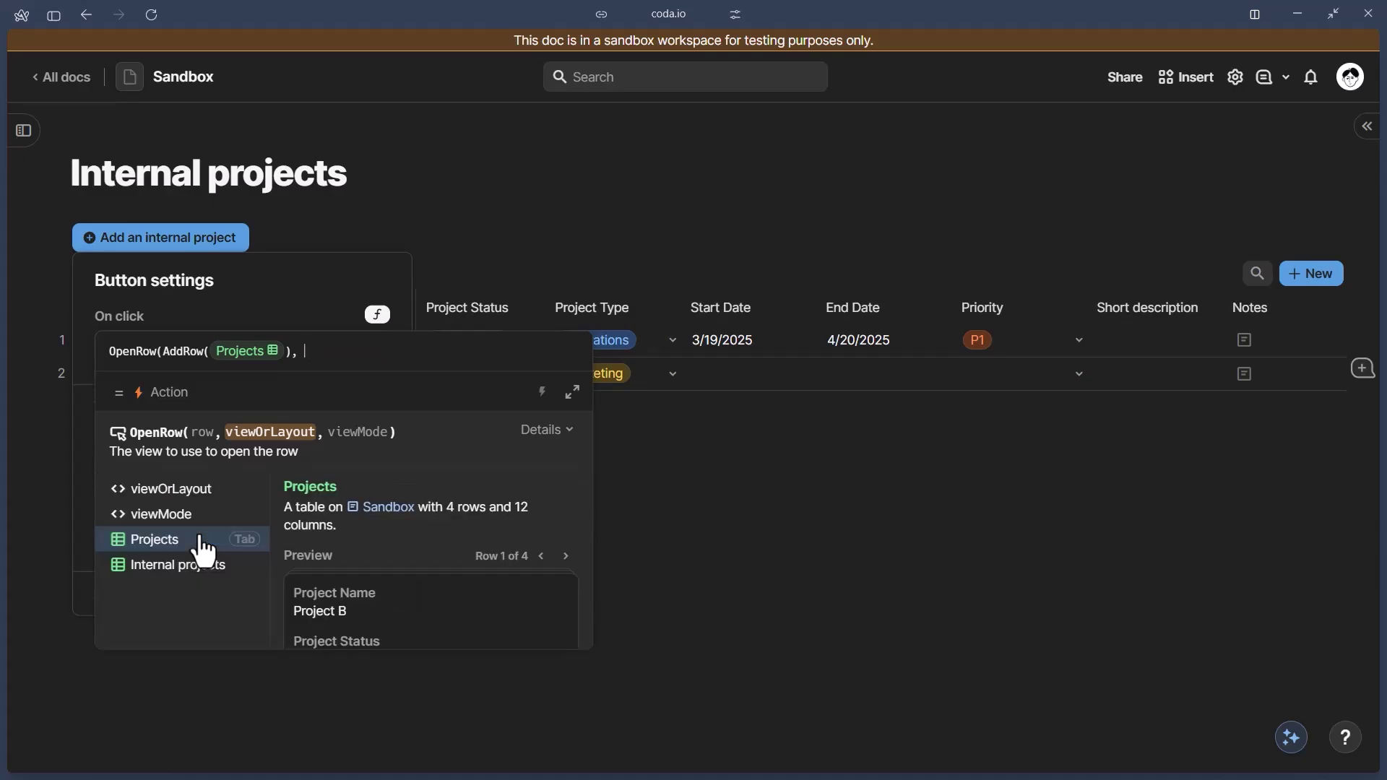
{"action": "left_click", "coordinate": [201, 566]}
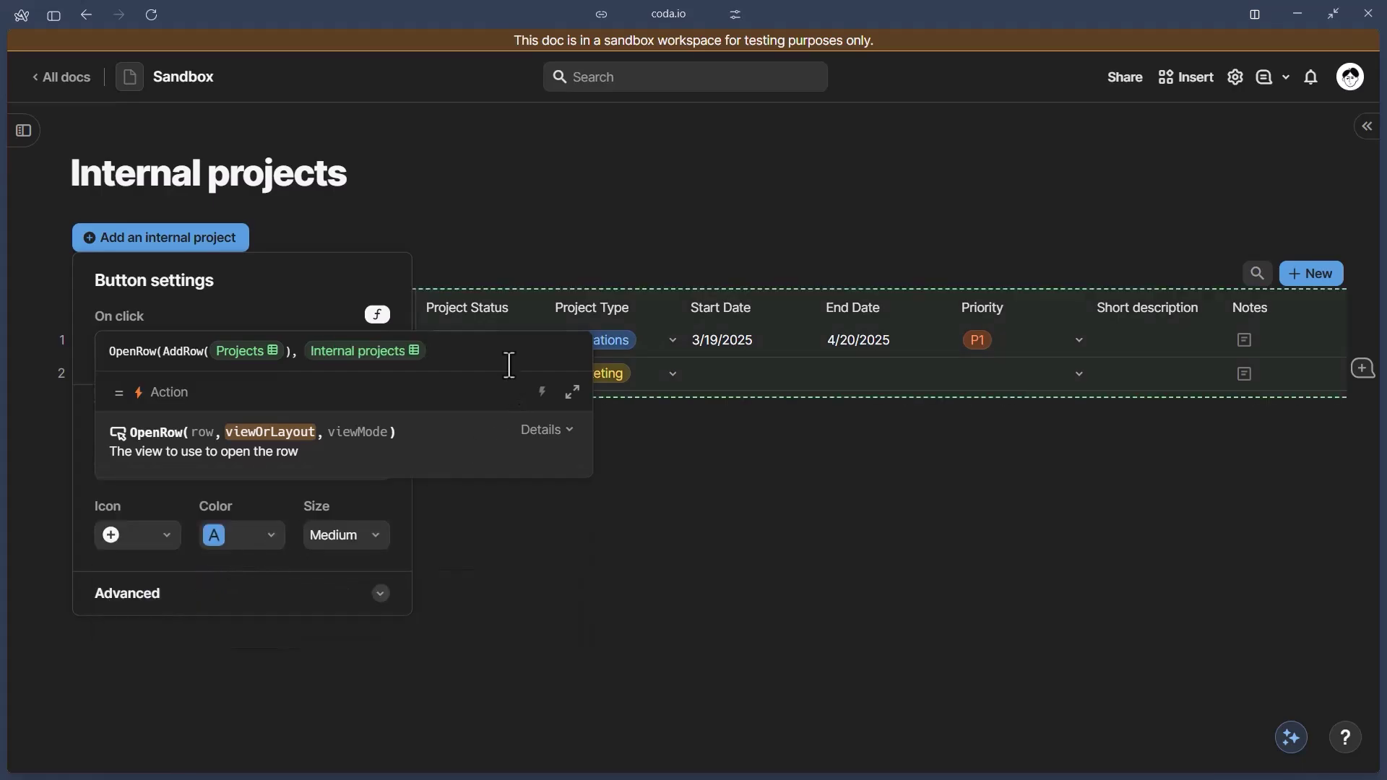
- Complete the OpenRow formula with the quoted view mode "modal" and a closing parenthesis, and save the button's action
{"action": "type", "text": ","}
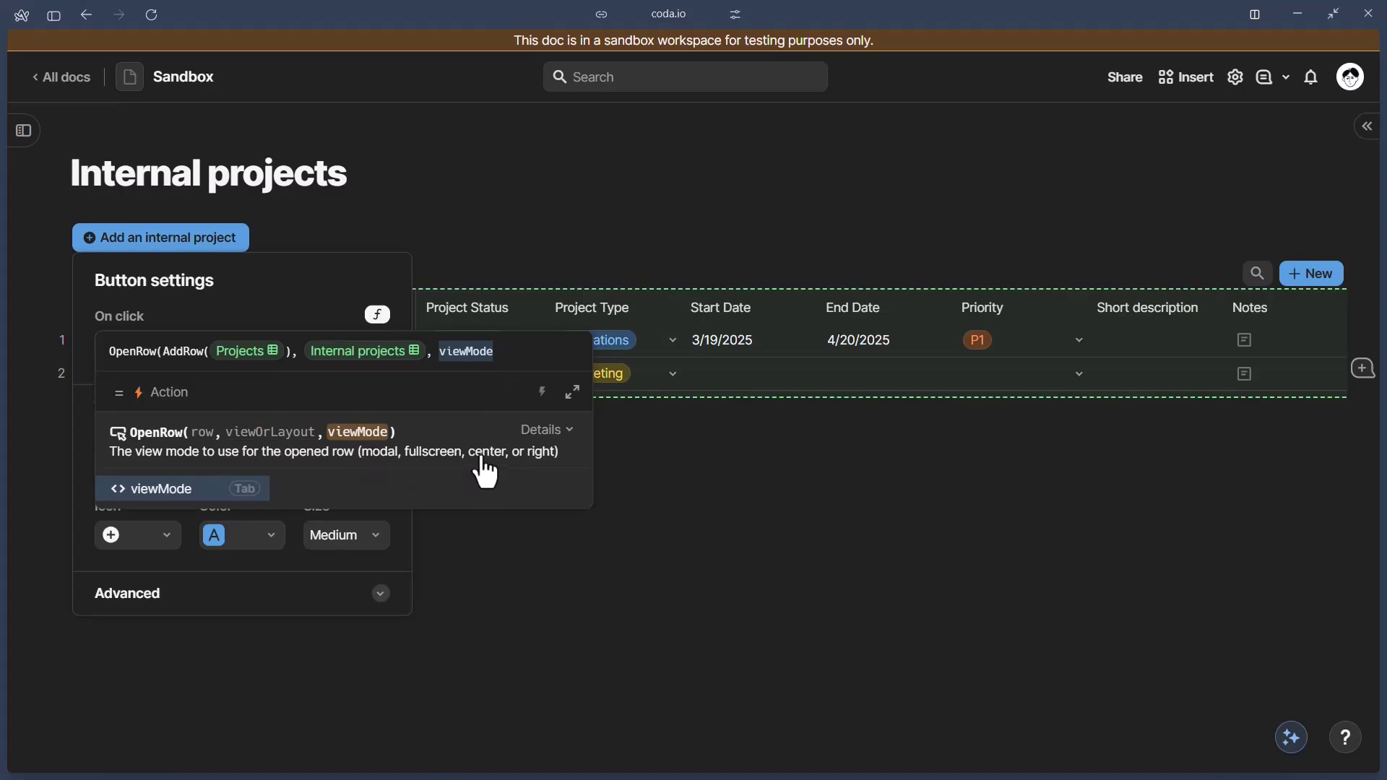
{"action": "type", "text": "modal)"}
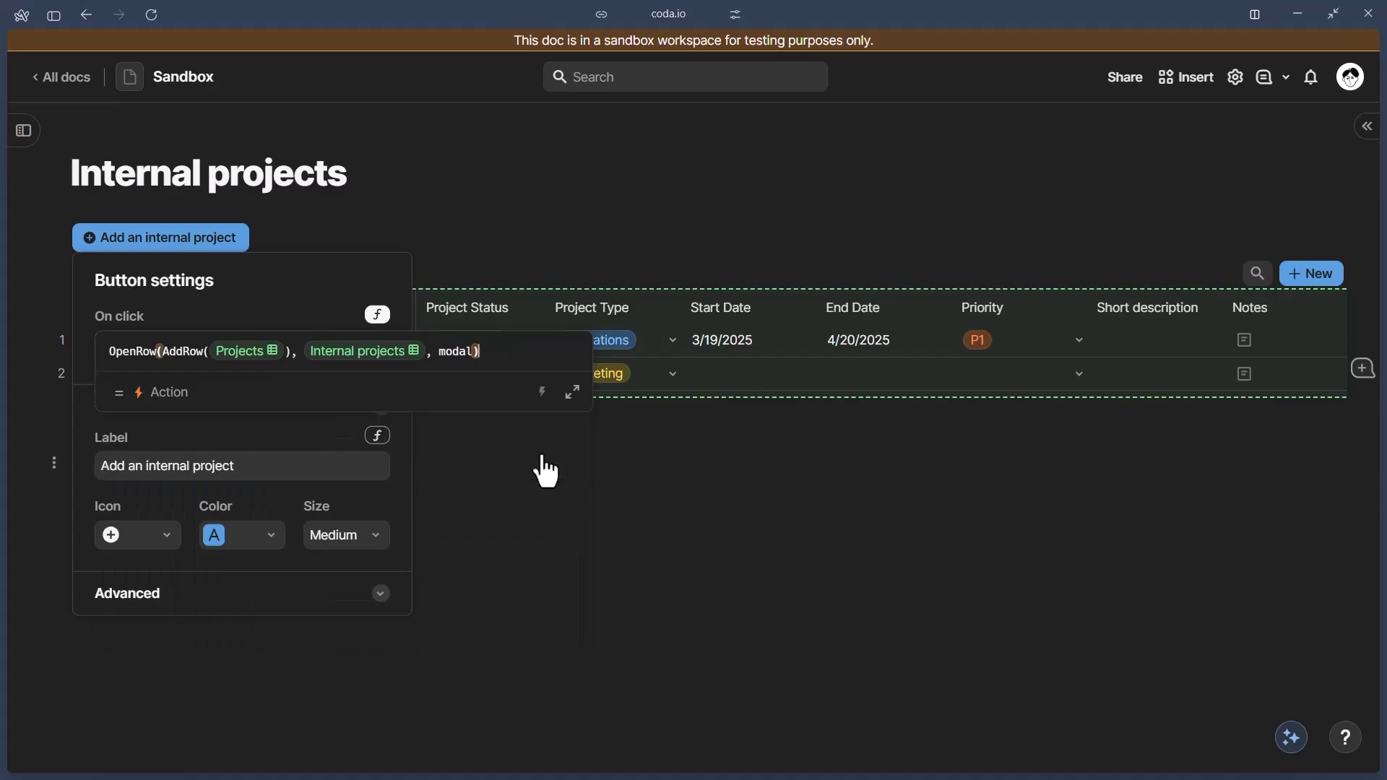
{"action": "key", "text": "Return"}
{"action": "left_click", "coordinate": [300, 350]}
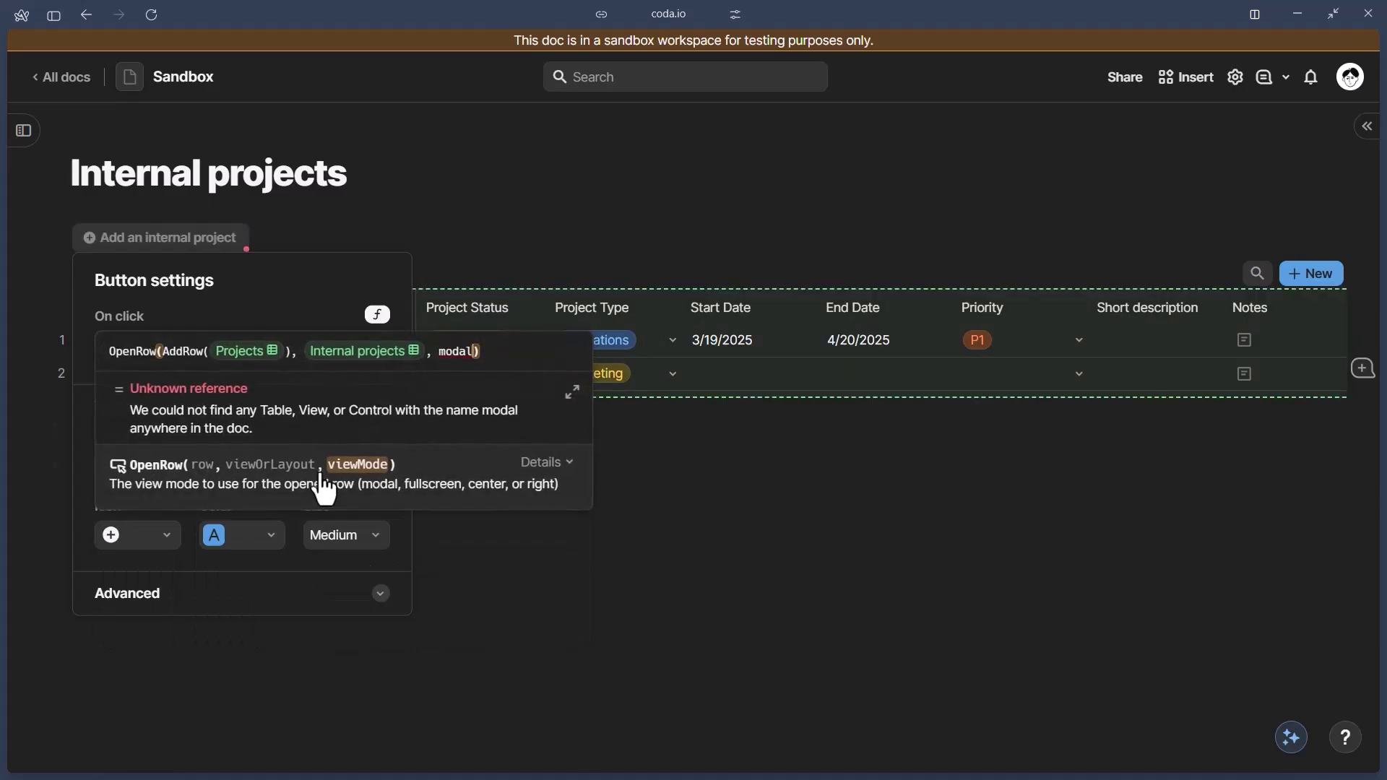
{"action": "left_click", "coordinate": [440, 351]}
{"action": "type", "text": "\""}
{"action": "left_click", "coordinate": [481, 351]}
{"action": "type", "text": "\""}
{"action": "key", "text": "Return"}
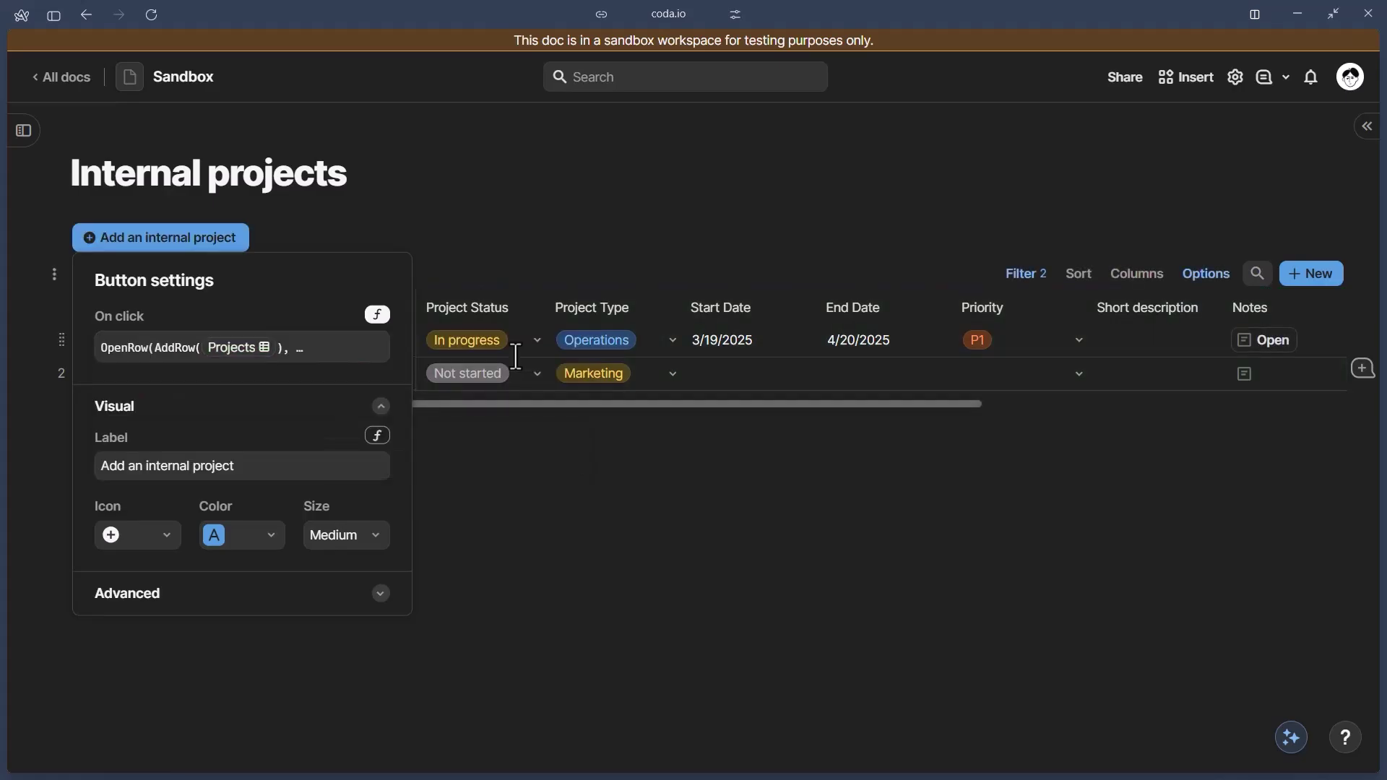
{"action": "left_click", "coordinate": [470, 245]}
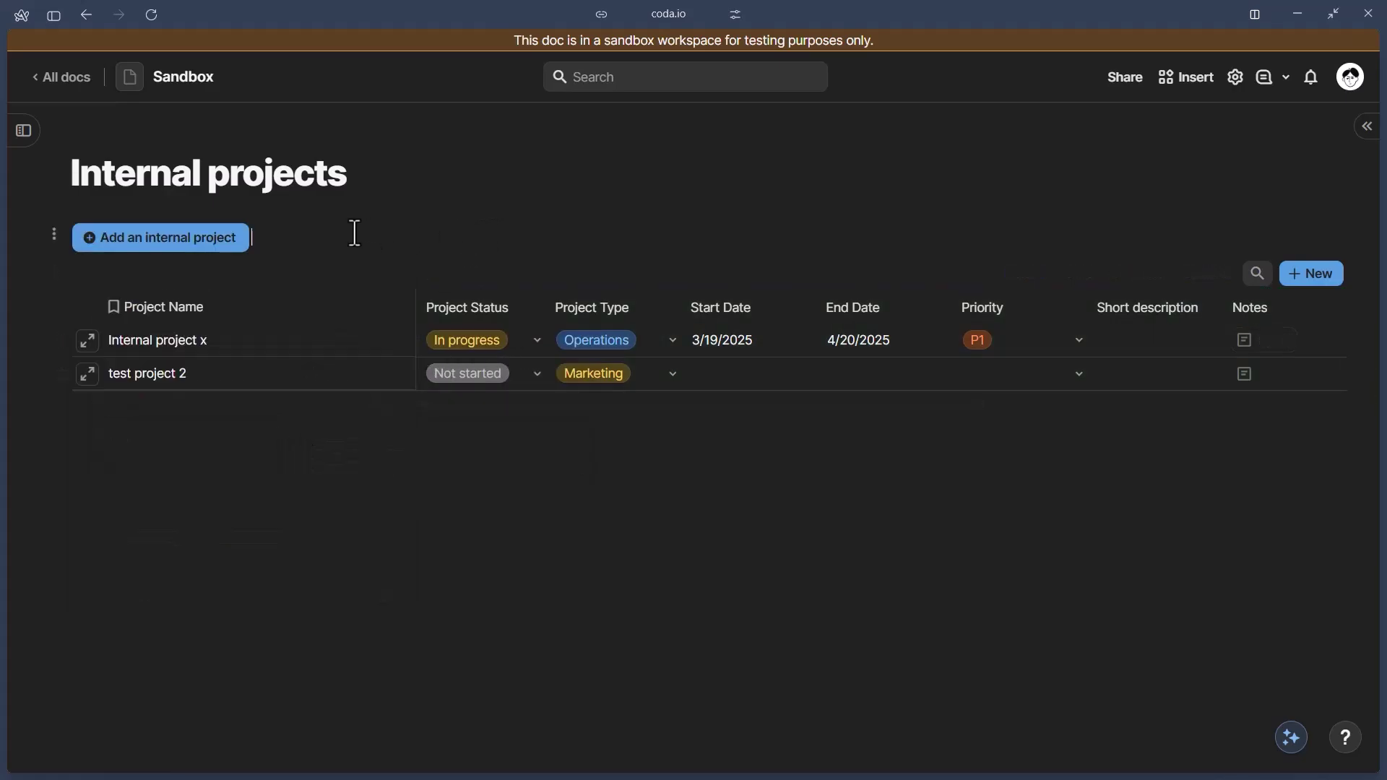
- Run the Add an internal project button to check the opened row's layout, and delete the blank row everywhere
{"action": "left_click", "coordinate": [219, 238]}
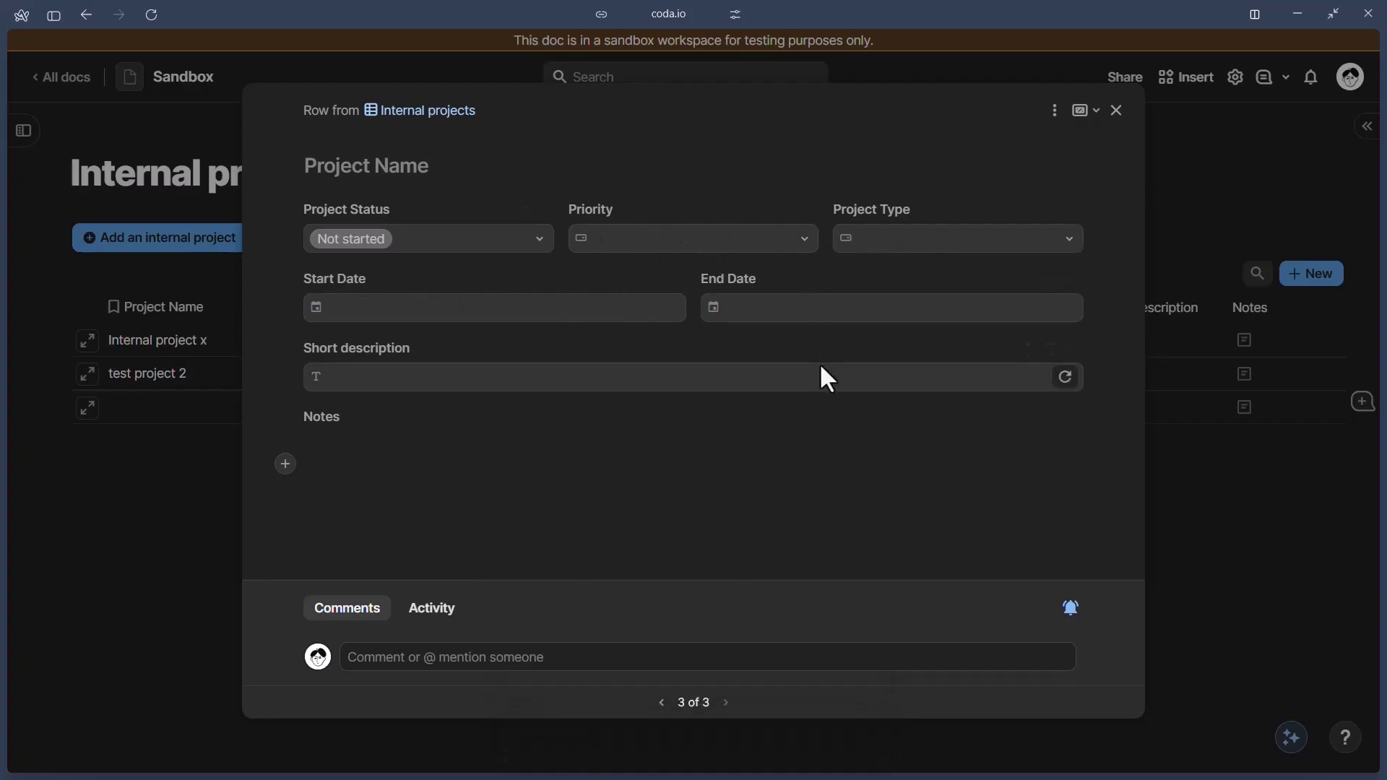
{"action": "left_click", "coordinate": [1054, 109]}
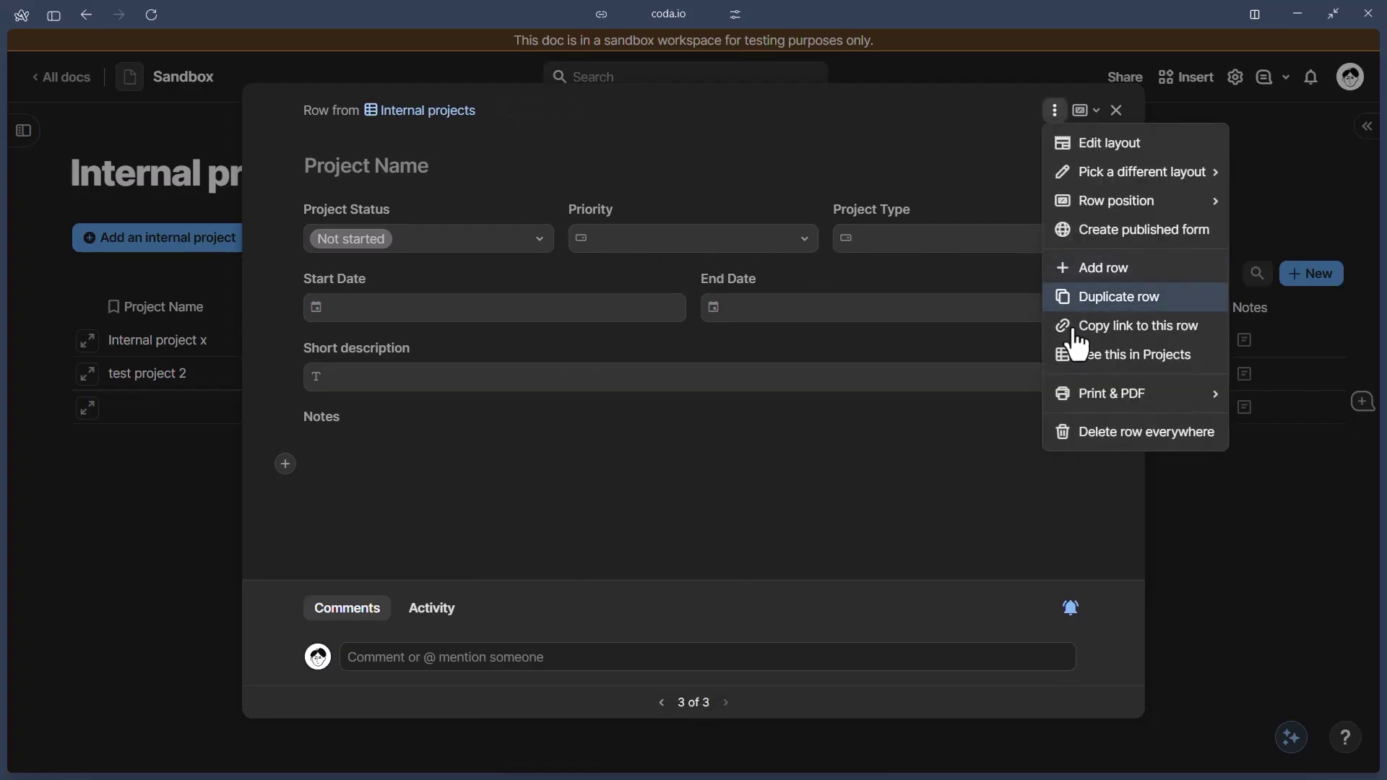
{"action": "left_click", "coordinate": [1097, 435]}
- Replace OpenRow's Internal projects view argument with Projects in the button's formula, and save it
{"action": "left_click", "coordinate": [189, 245]}
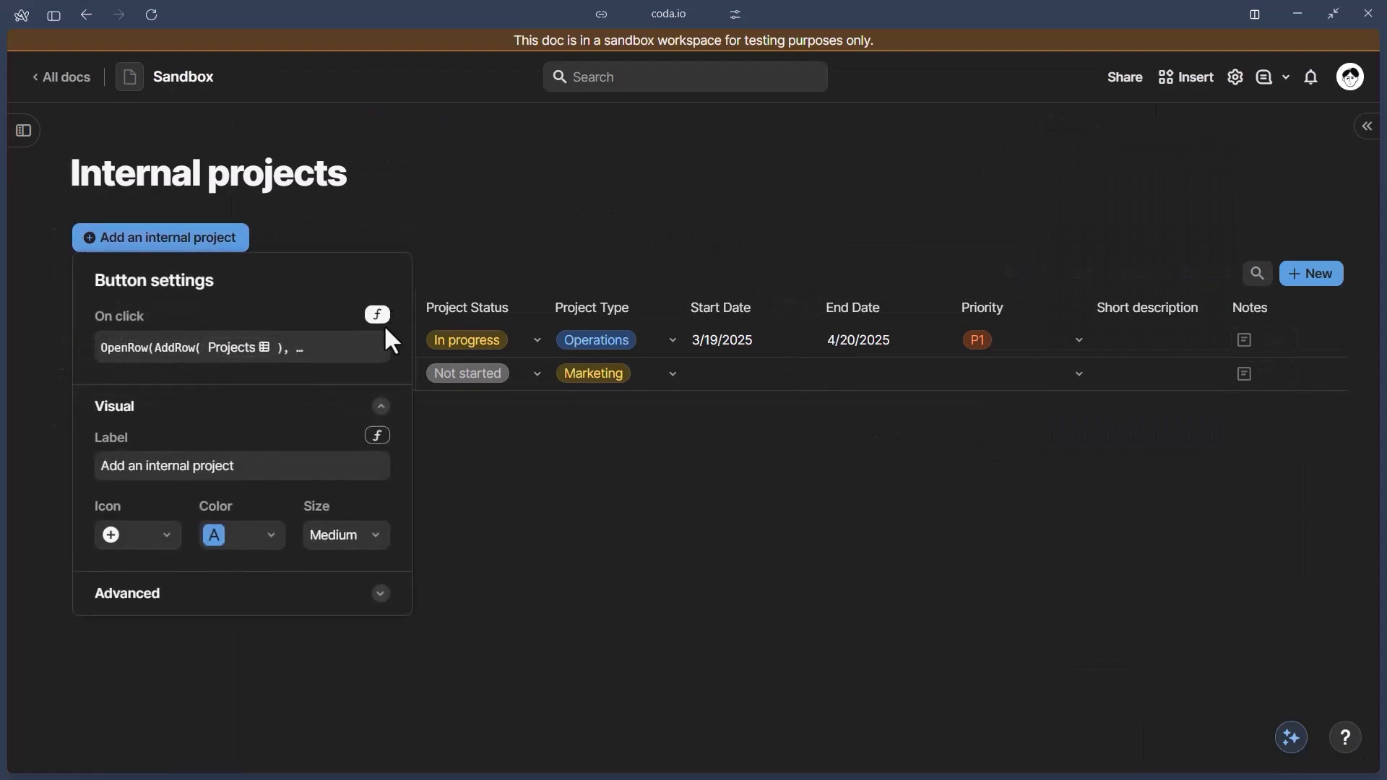
{"action": "left_click", "coordinate": [310, 351]}
{"action": "left_click", "coordinate": [408, 366]}
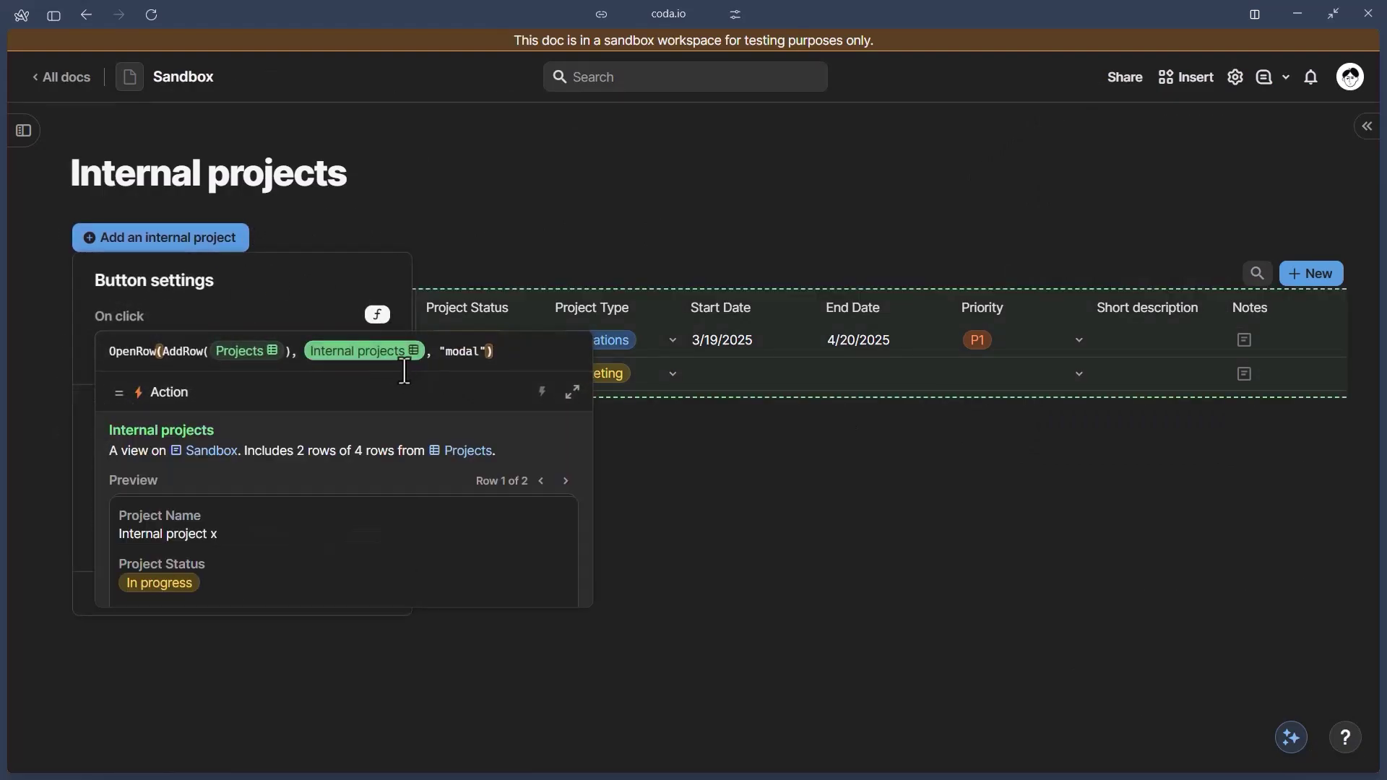
{"action": "key", "text": "BackSpace"}
{"action": "type", "text": "project"}
{"action": "key", "text": "Return"}
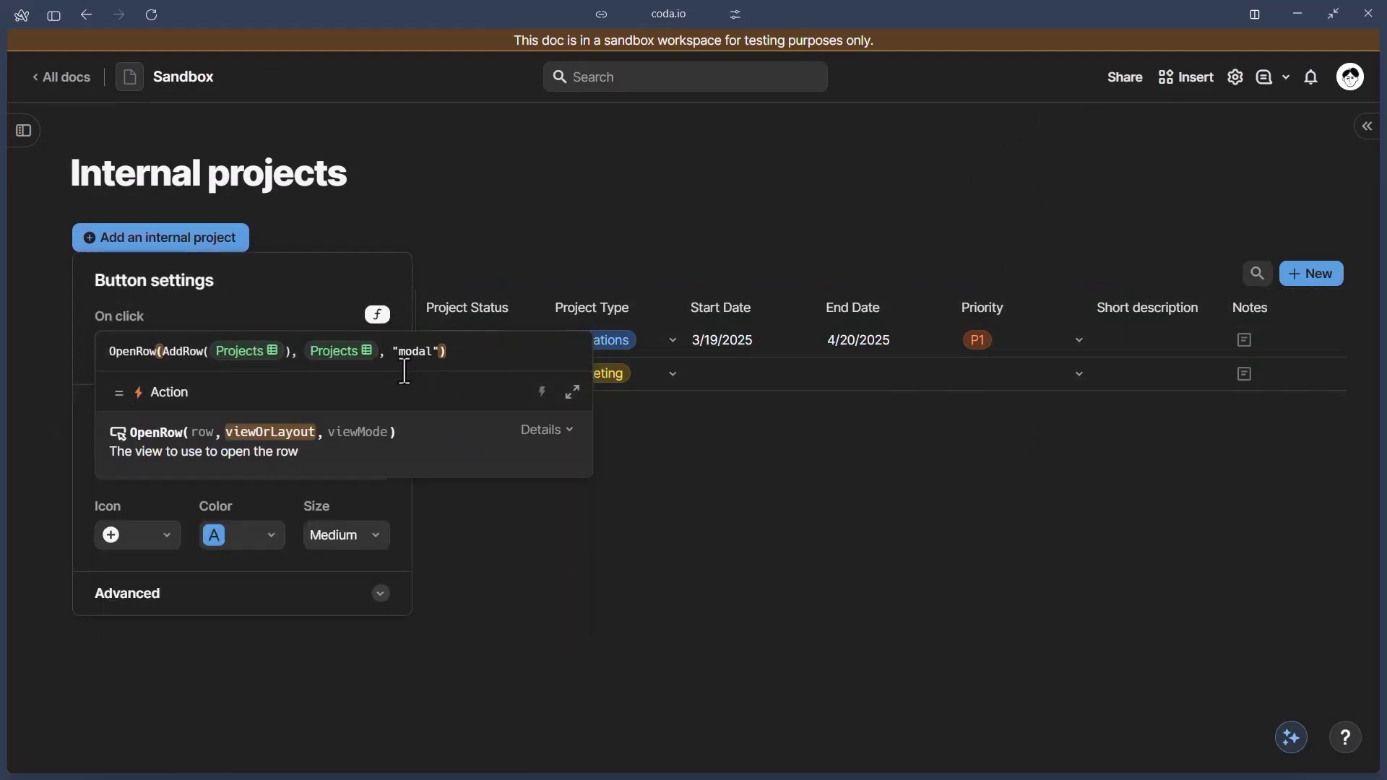
{"action": "key", "text": "Return"}
{"action": "key", "text": "Escape"}
- Run the Add an internal project button and check which layout the new row opens in
{"action": "left_click", "coordinate": [208, 242]}
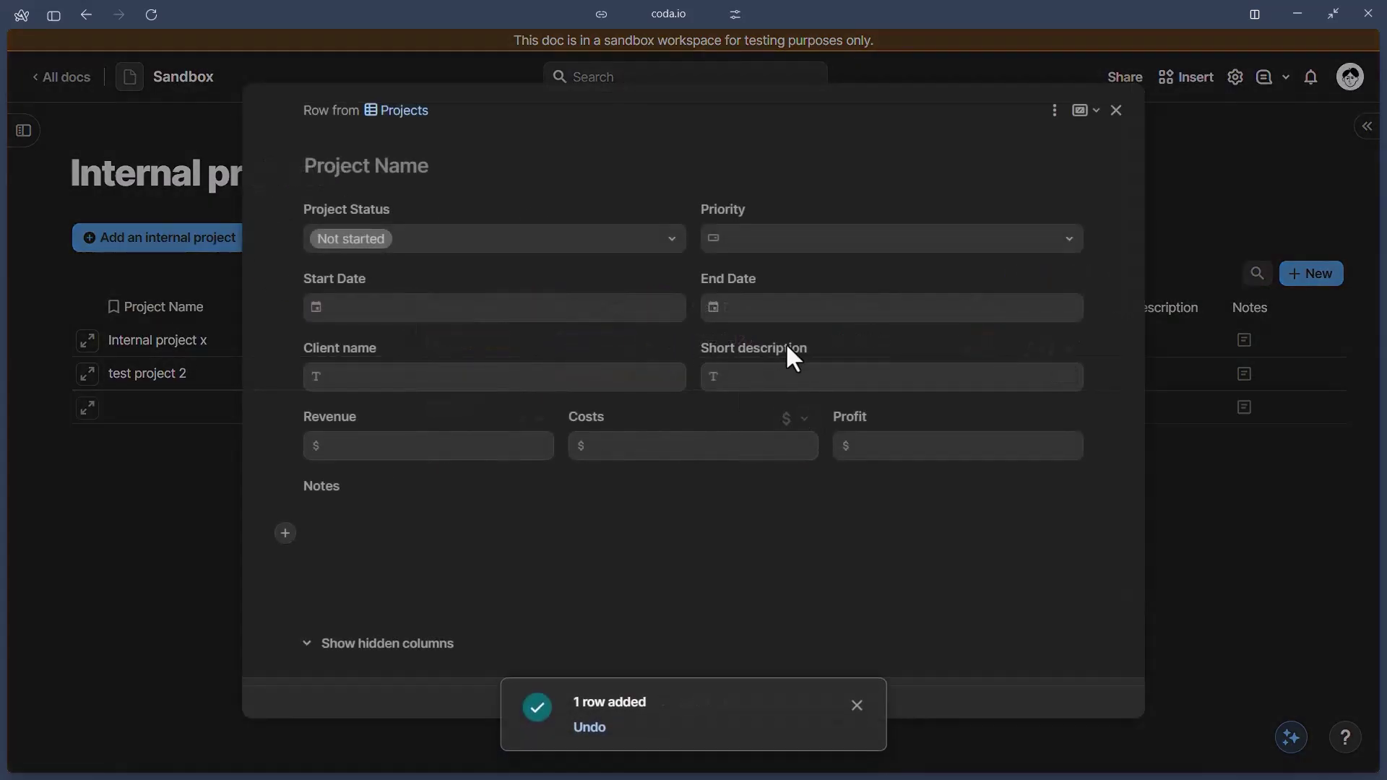
{"action": "left_click", "coordinate": [1054, 110]}
{"action": "mouse_move", "coordinate": [1086, 169]}
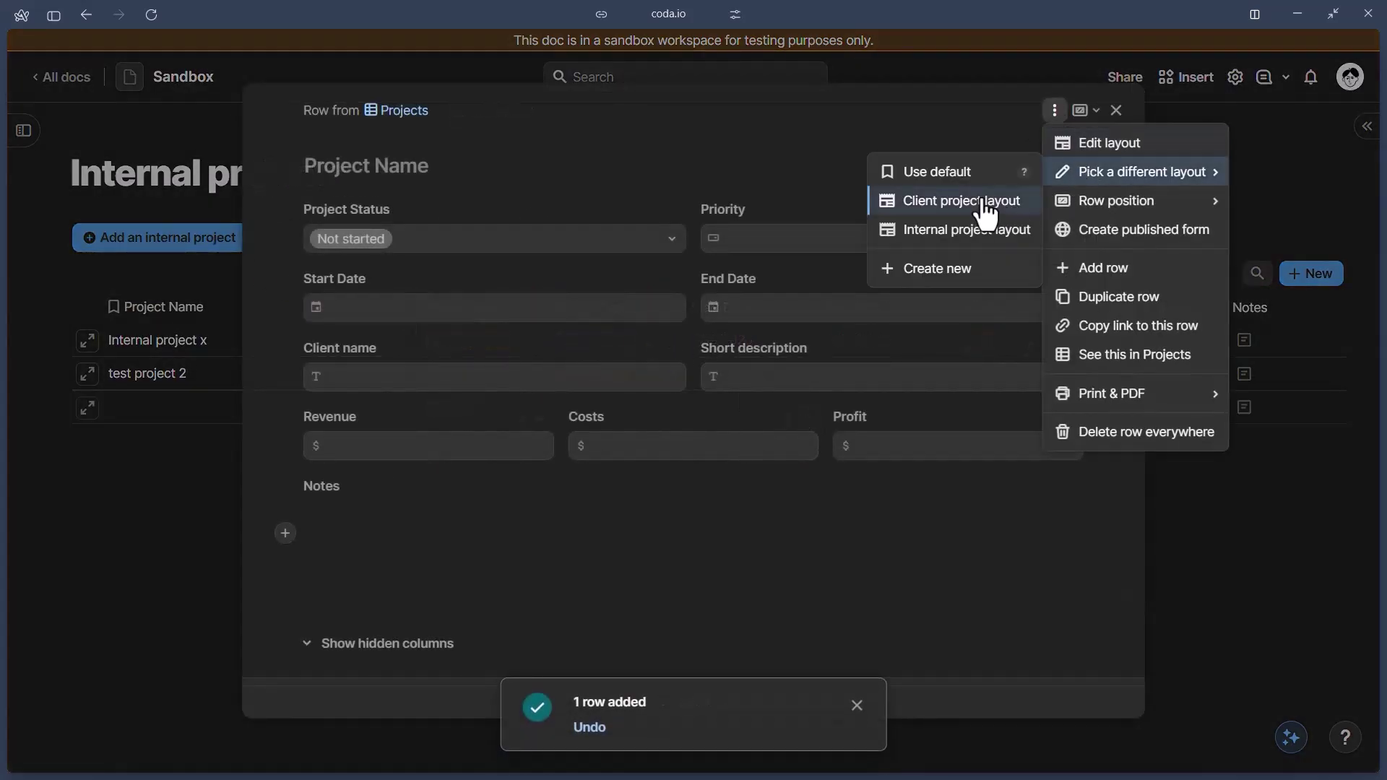
{"action": "left_click", "coordinate": [533, 453]}
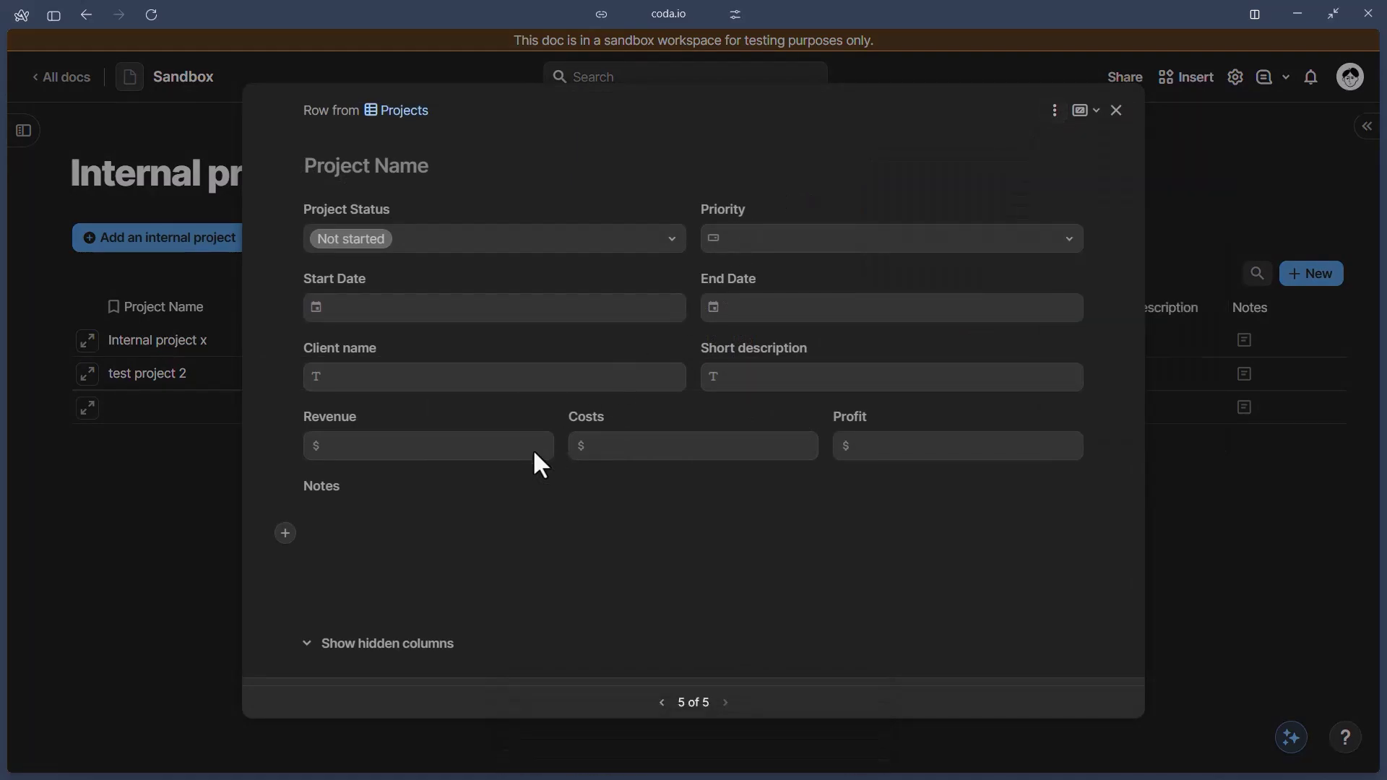